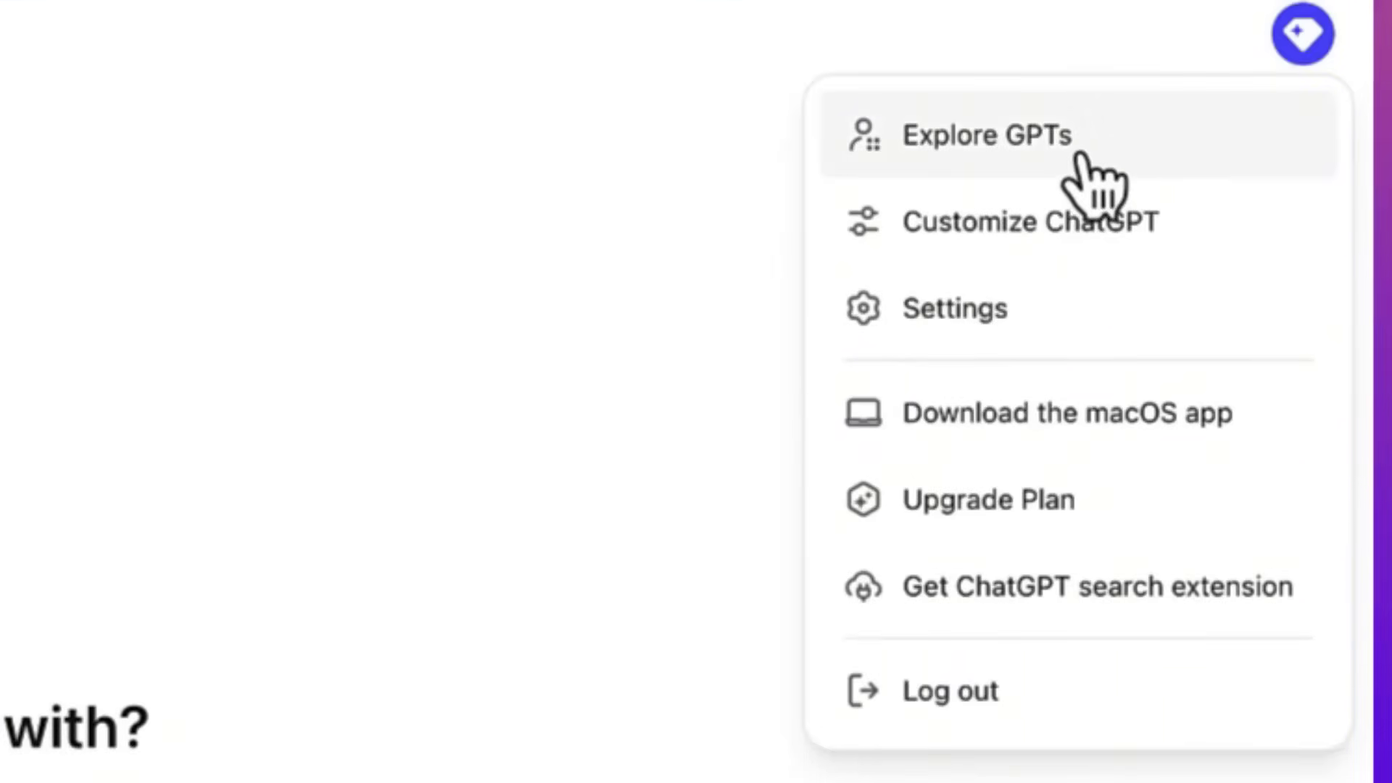
# Search the GPT store for 'visla' and open Video Maker GPT by Visla.
pyautogui.click(1081, 156)
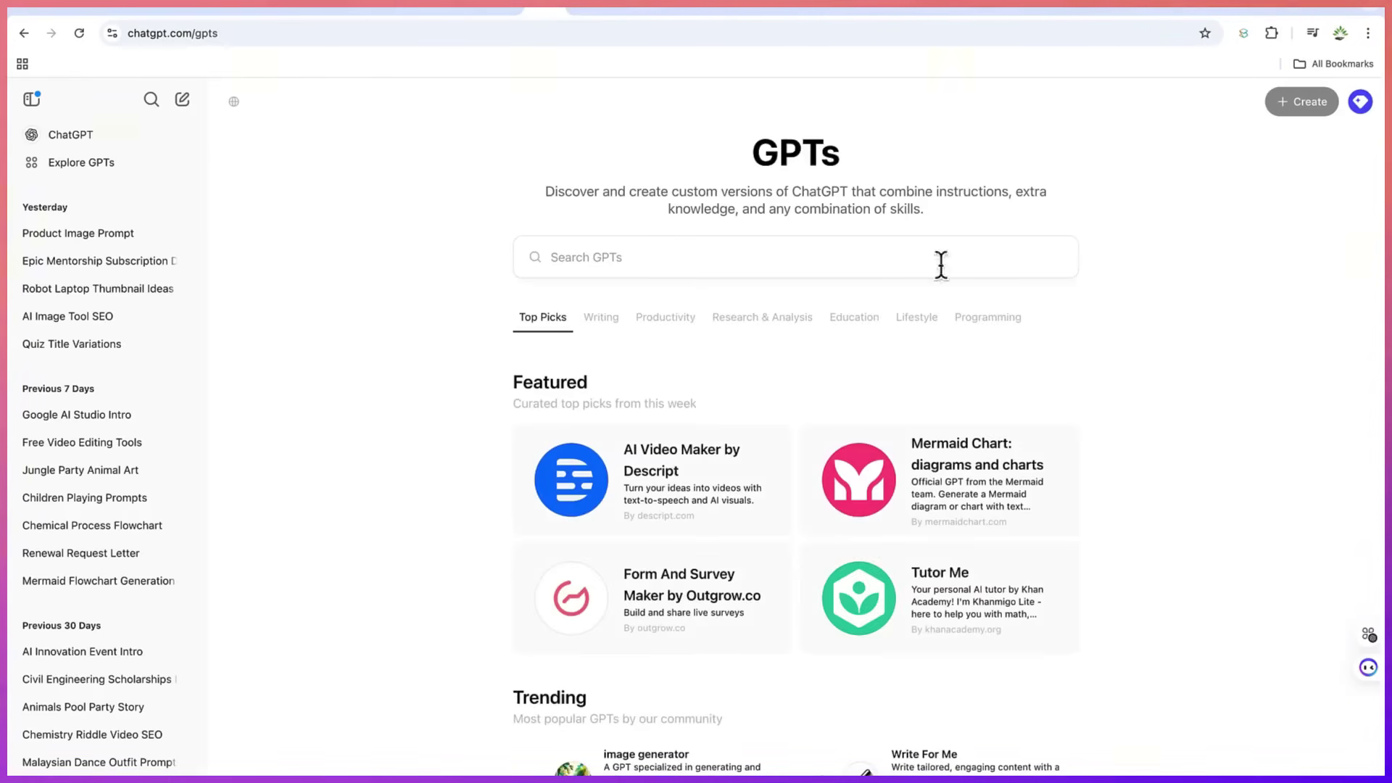
pyautogui.scroll(-1, 761, 458)
pyautogui.scroll(-8, 761, 458)
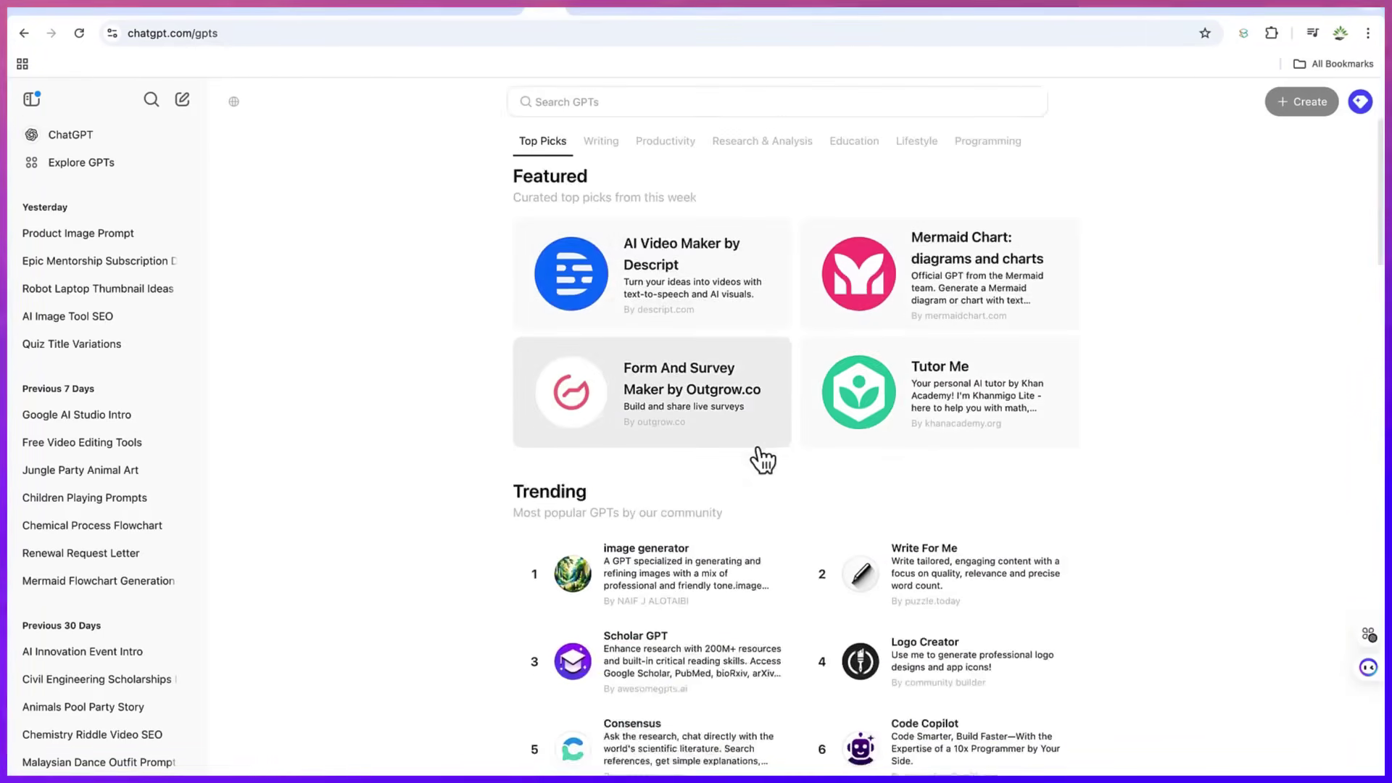
pyautogui.scroll(-8, 757, 457)
pyautogui.scroll(5, 758, 457)
pyautogui.scroll(-15, 762, 459)
pyautogui.scroll(20, 762, 458)
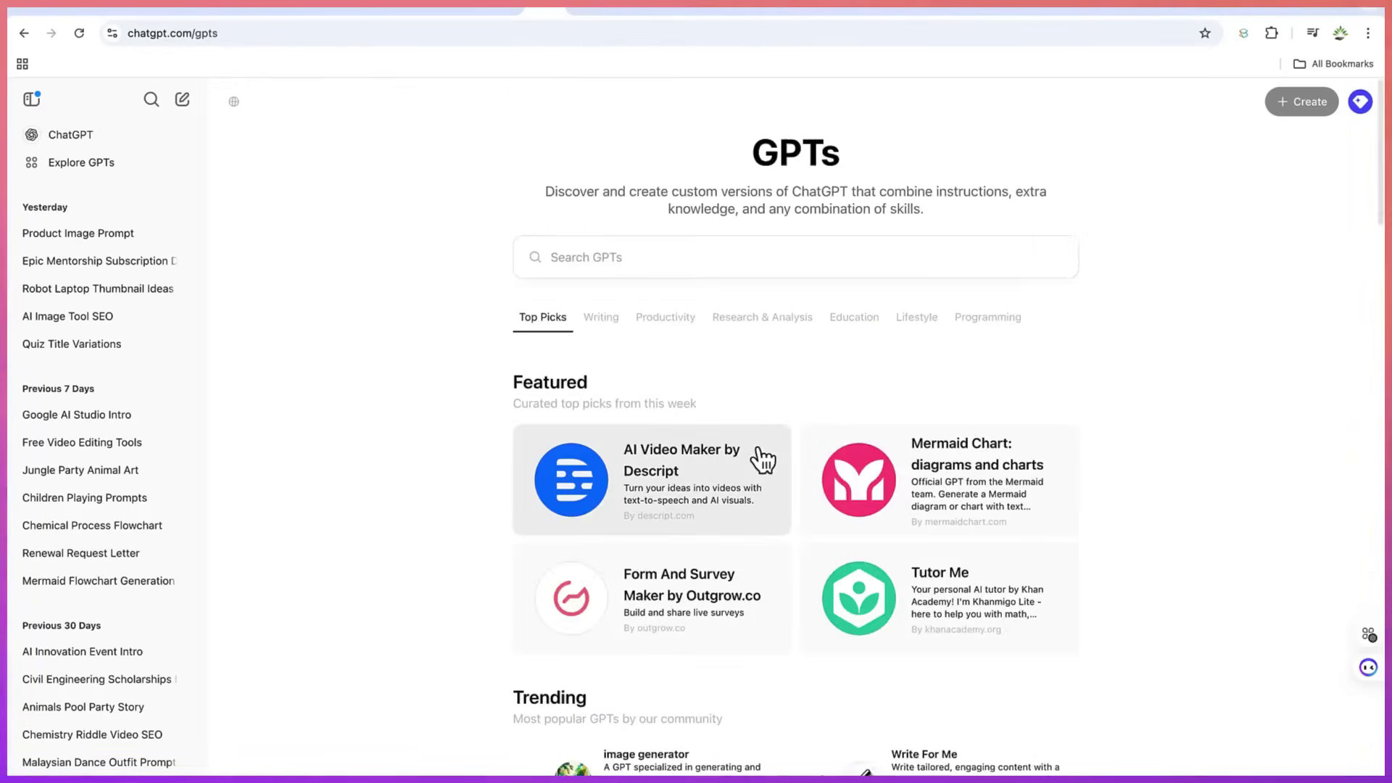
pyautogui.click(696, 259)
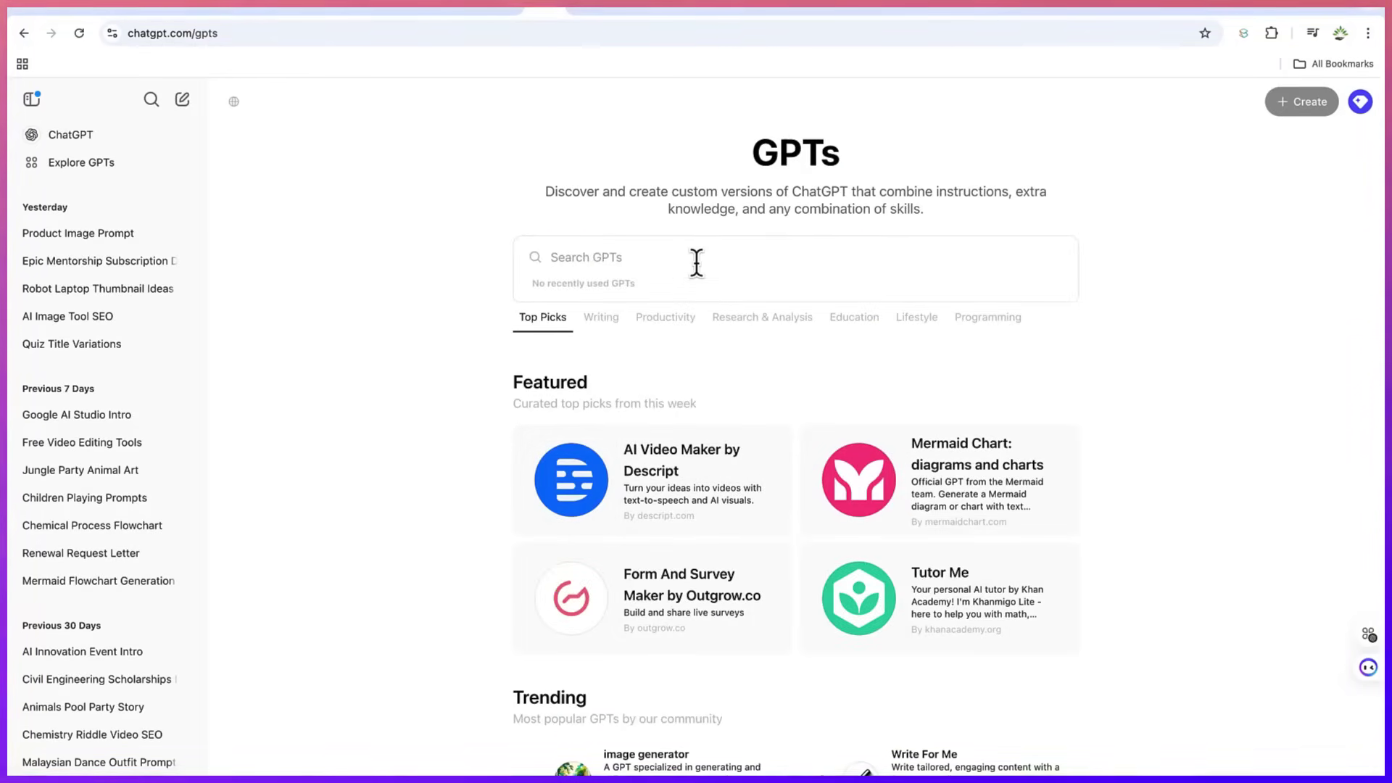
pyautogui.write('visla')
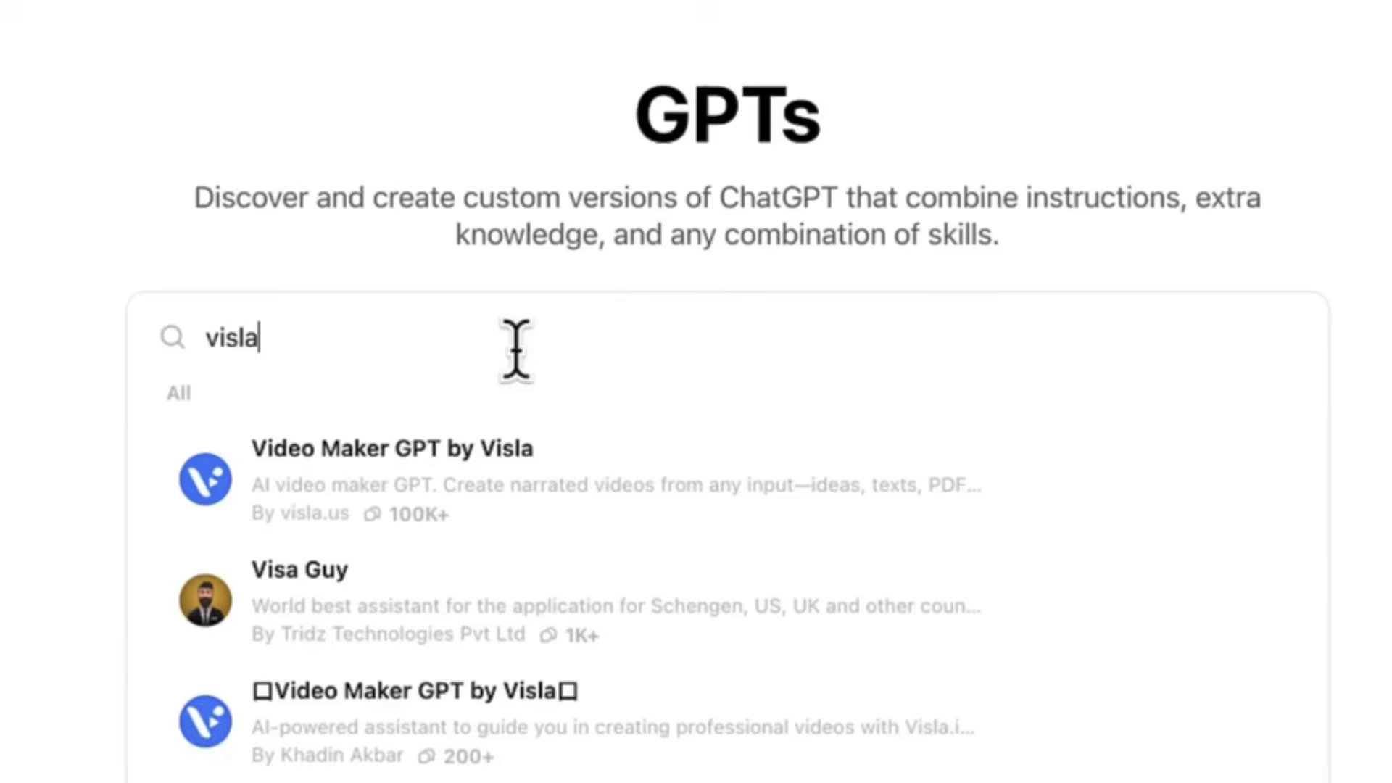
pyautogui.click(556, 500)
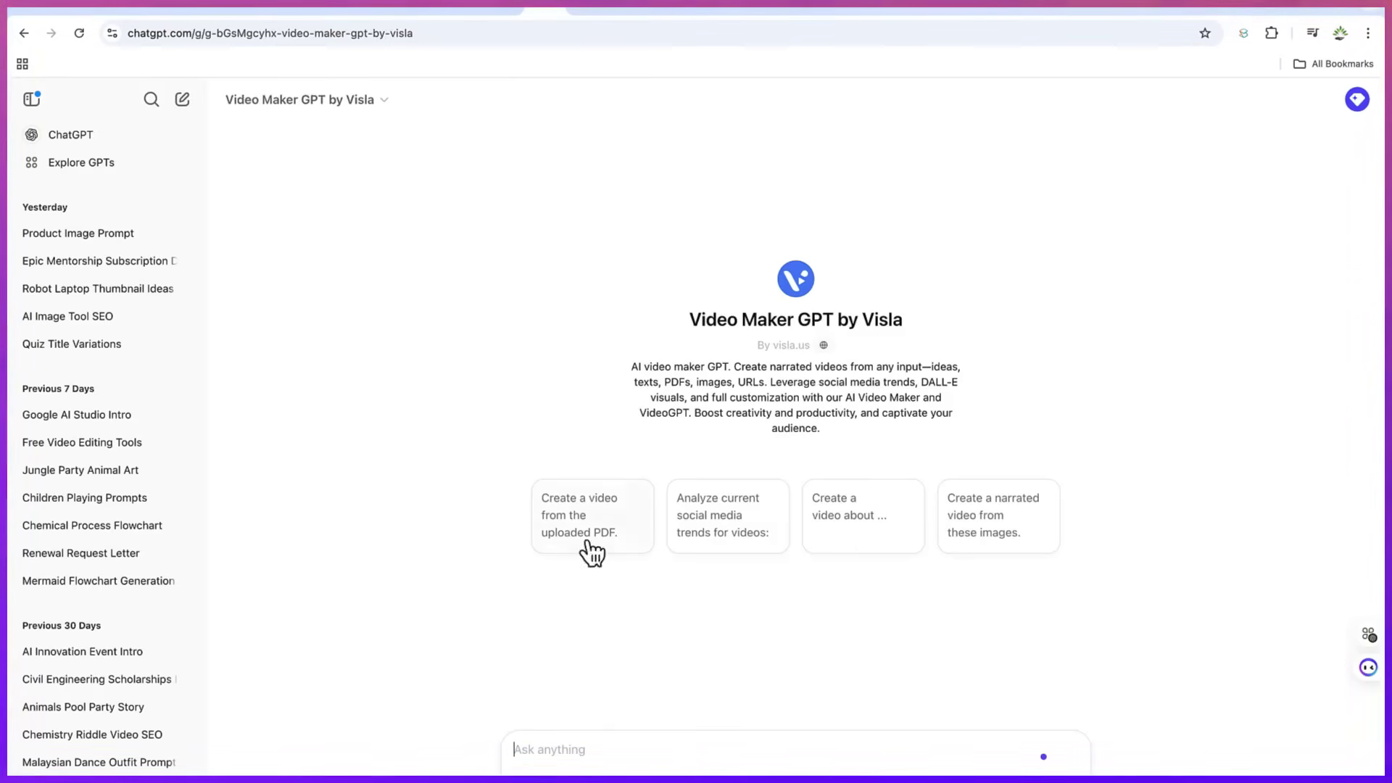
pyautogui.click(976, 761)
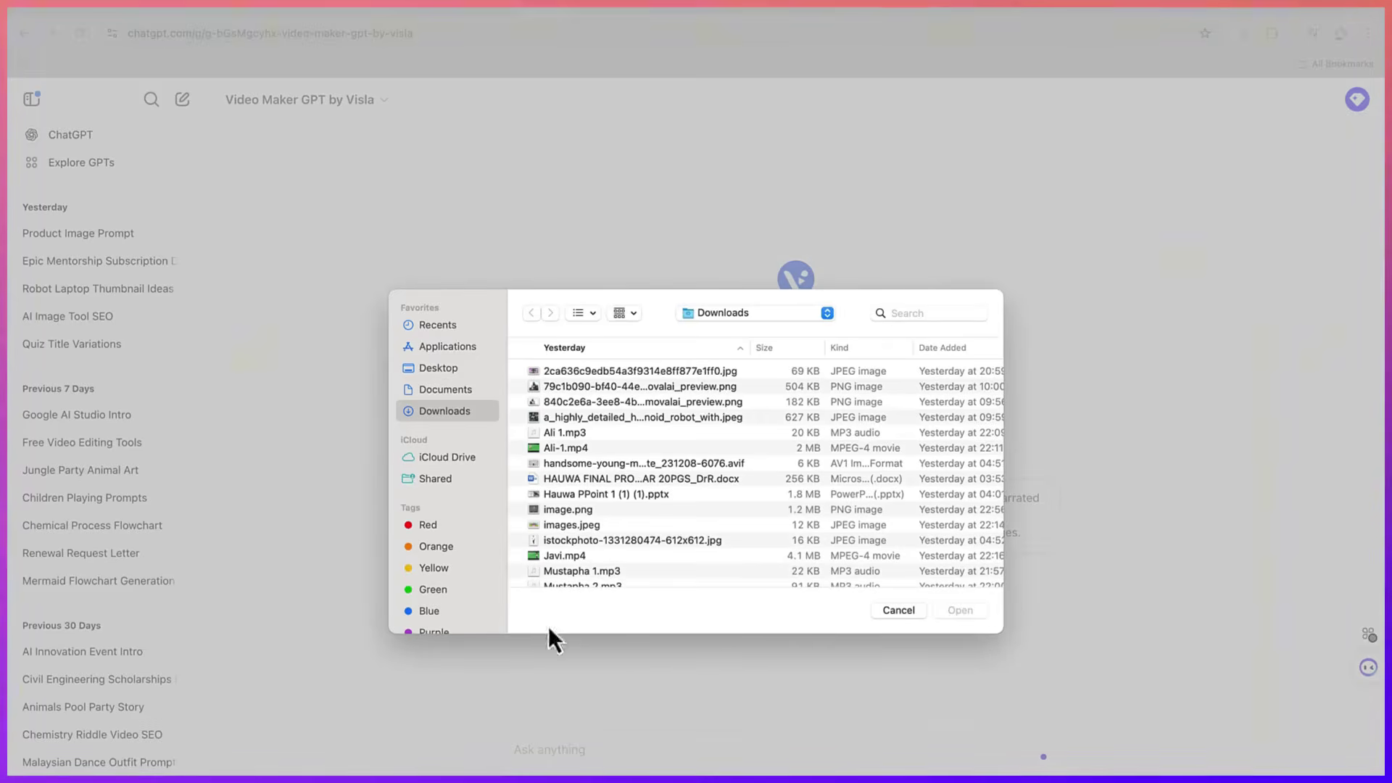
pyautogui.click(897, 611)
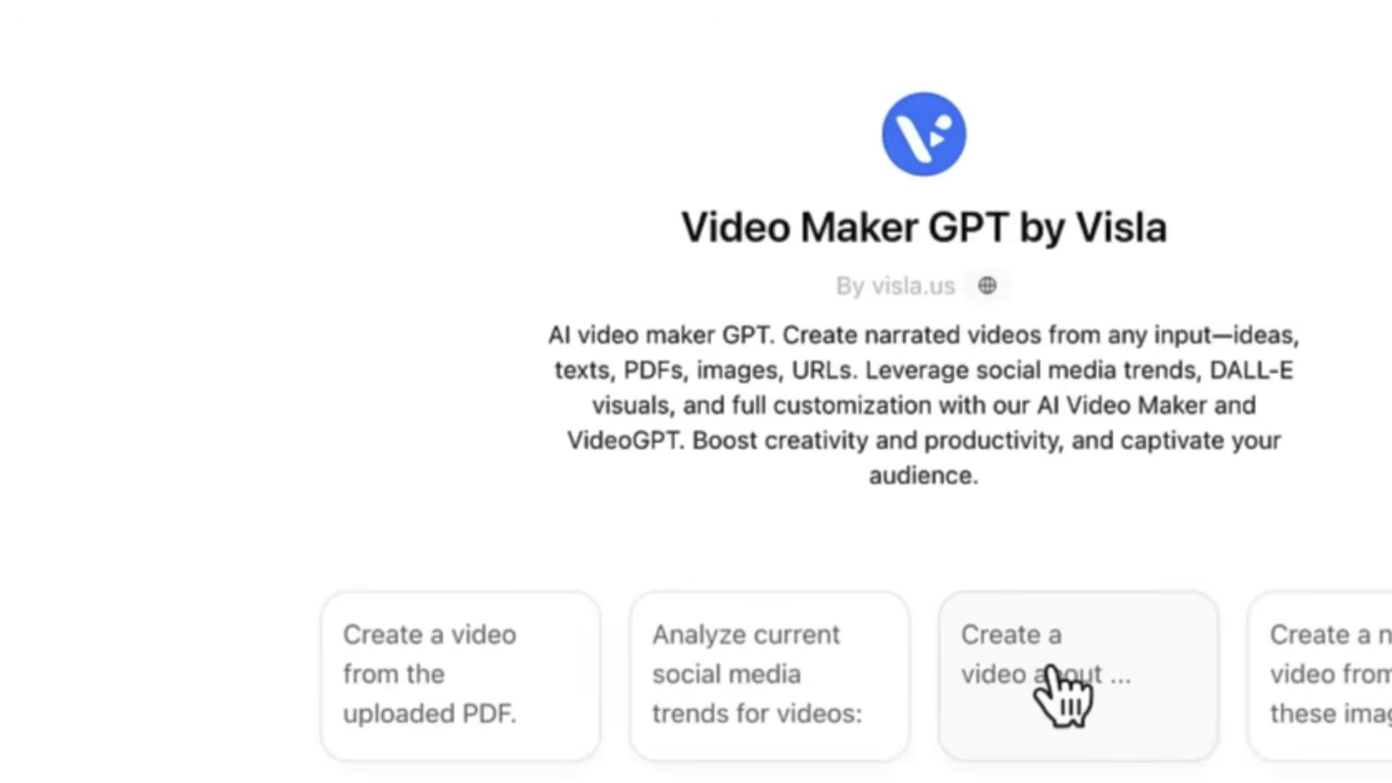
# Request a video, specifying a YouTube video for students in an informational style.
pyautogui.click(1111, 738)
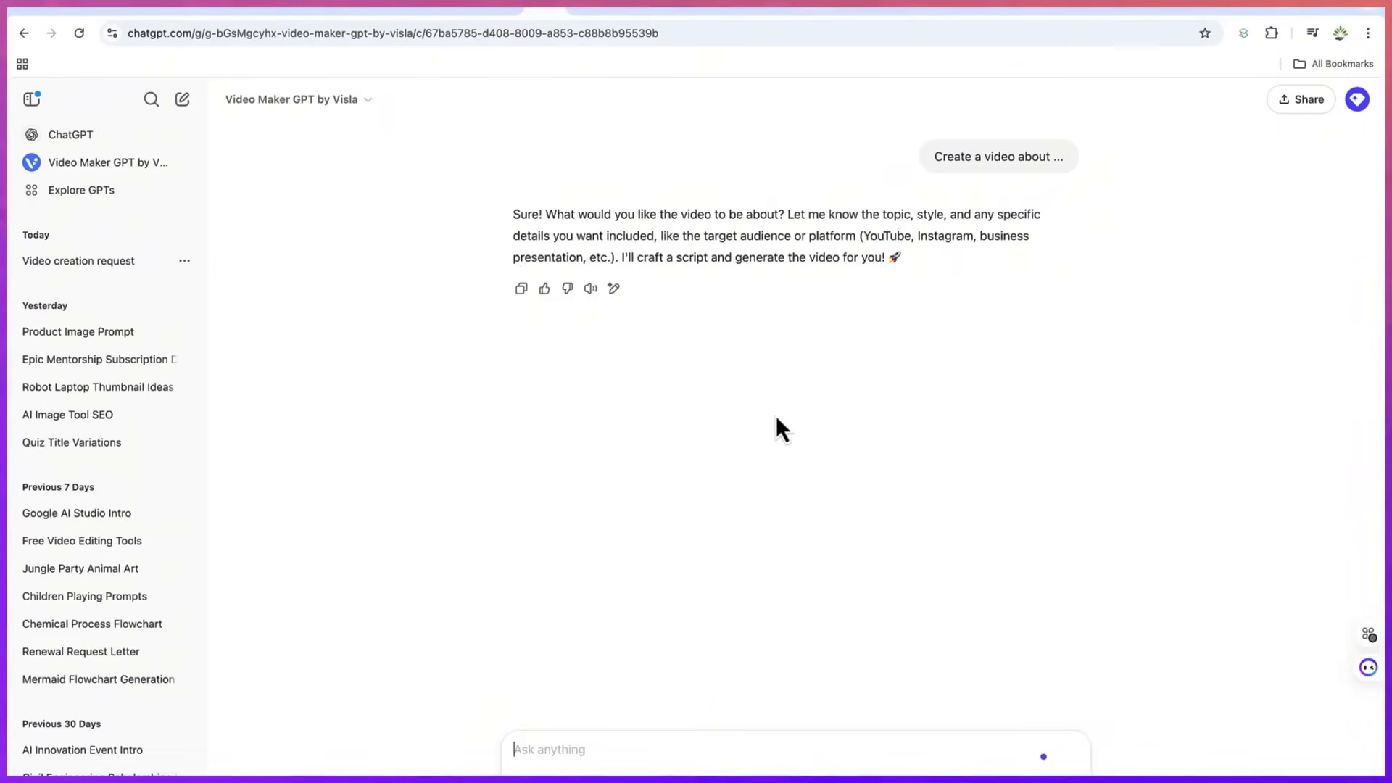
pyautogui.click(654, 752)
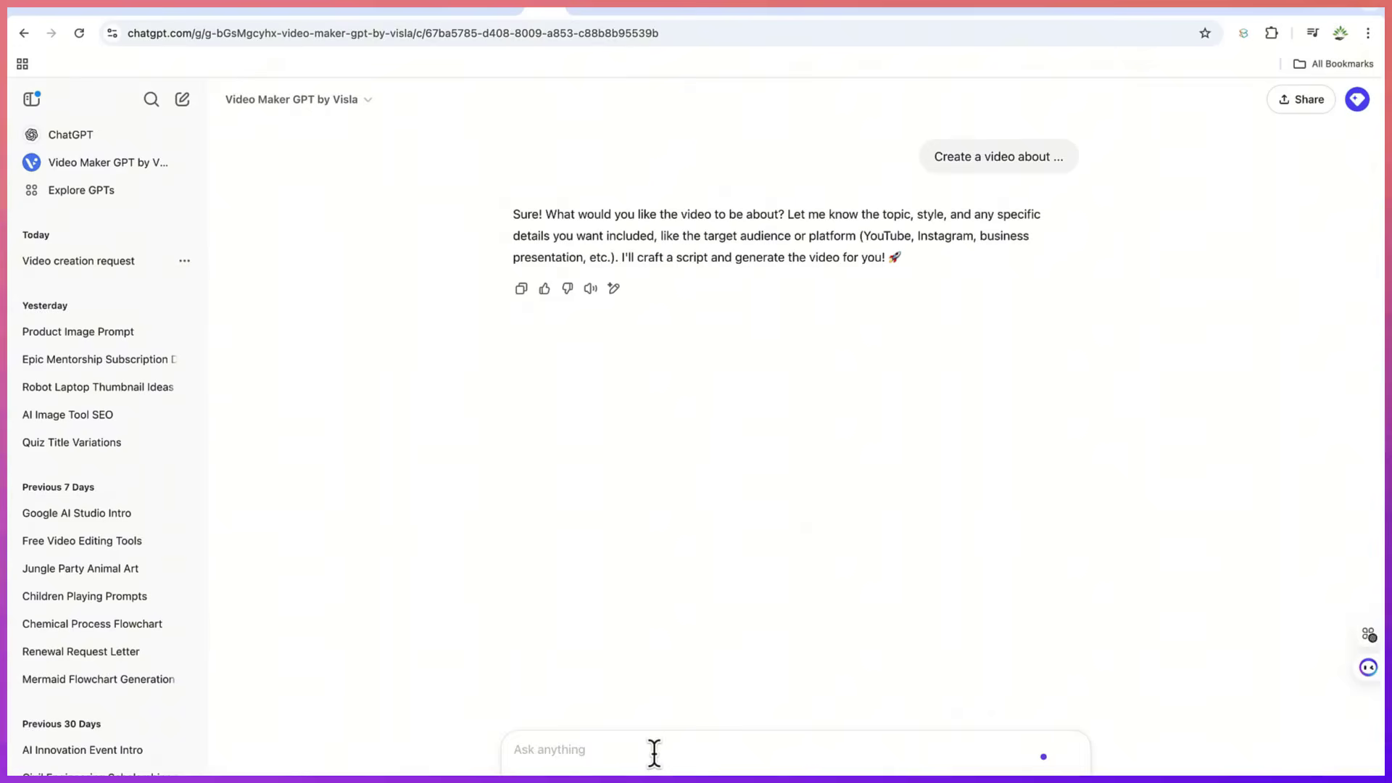
pyautogui.write('youtube video, audience should be university undergraduate students')
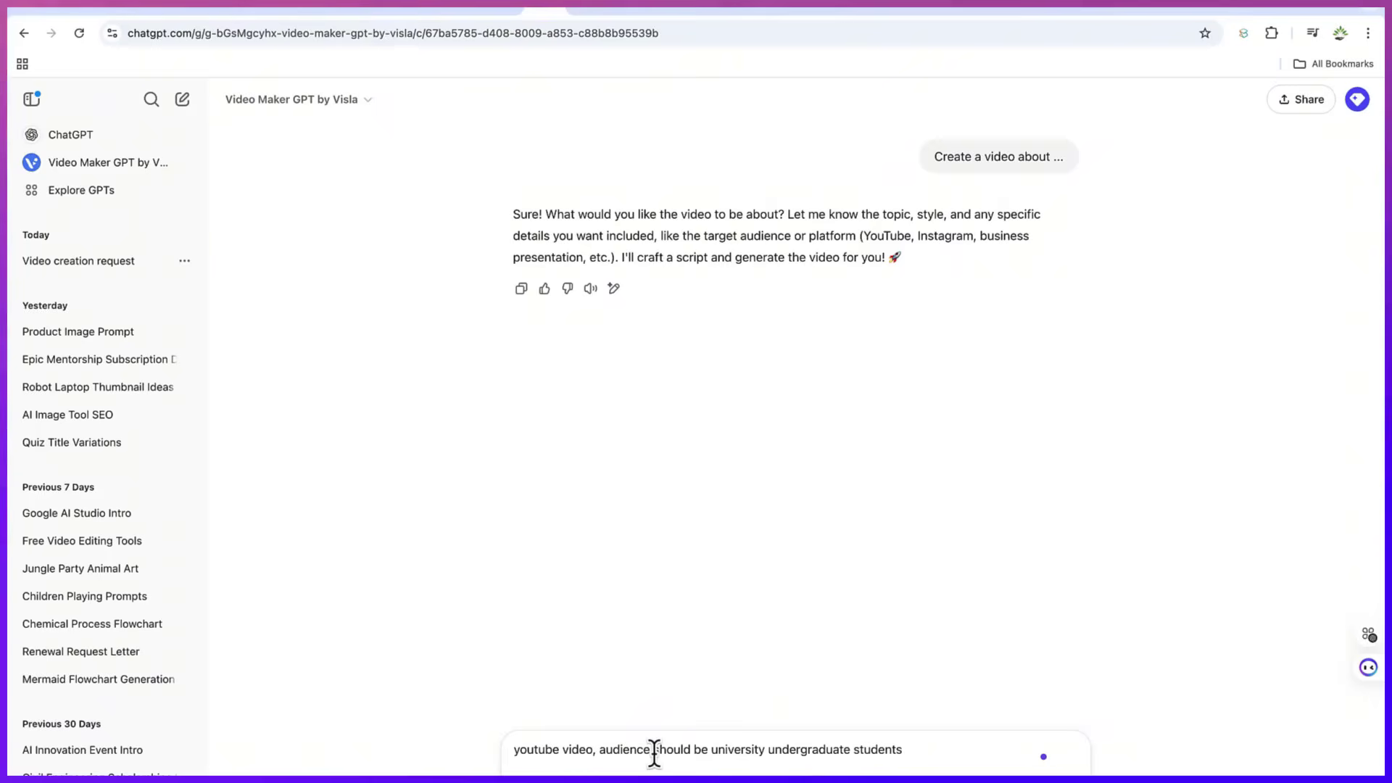
pyautogui.write(', keep the')
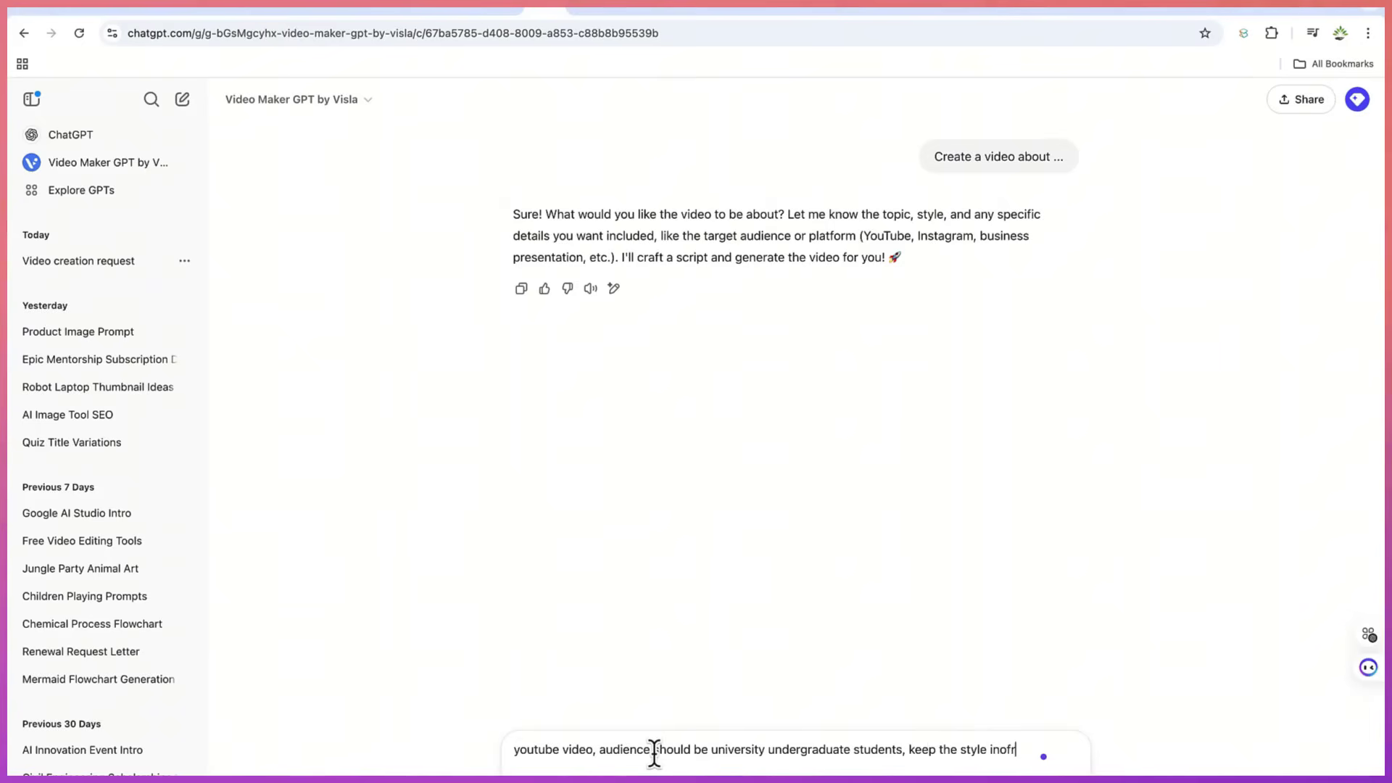
pyautogui.write(' style informational')
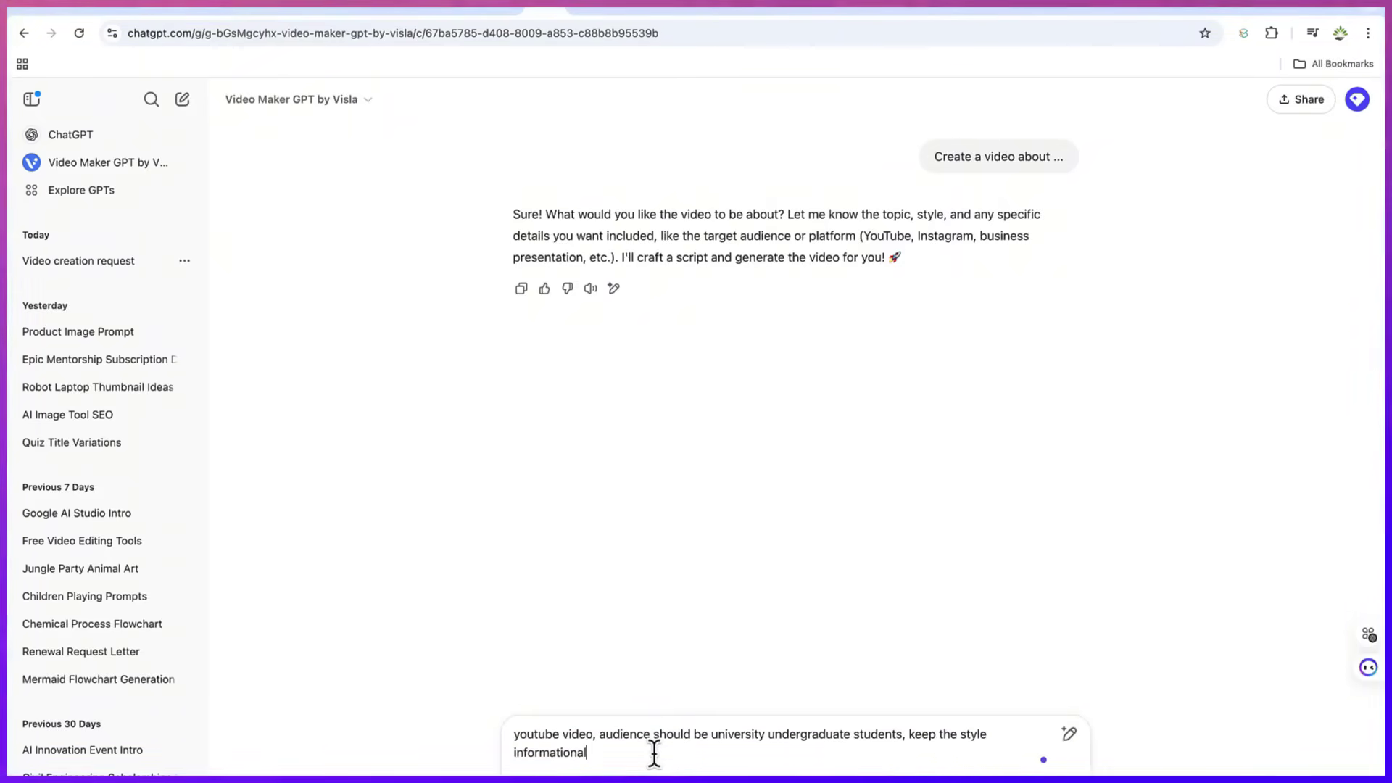
pyautogui.press('Return')
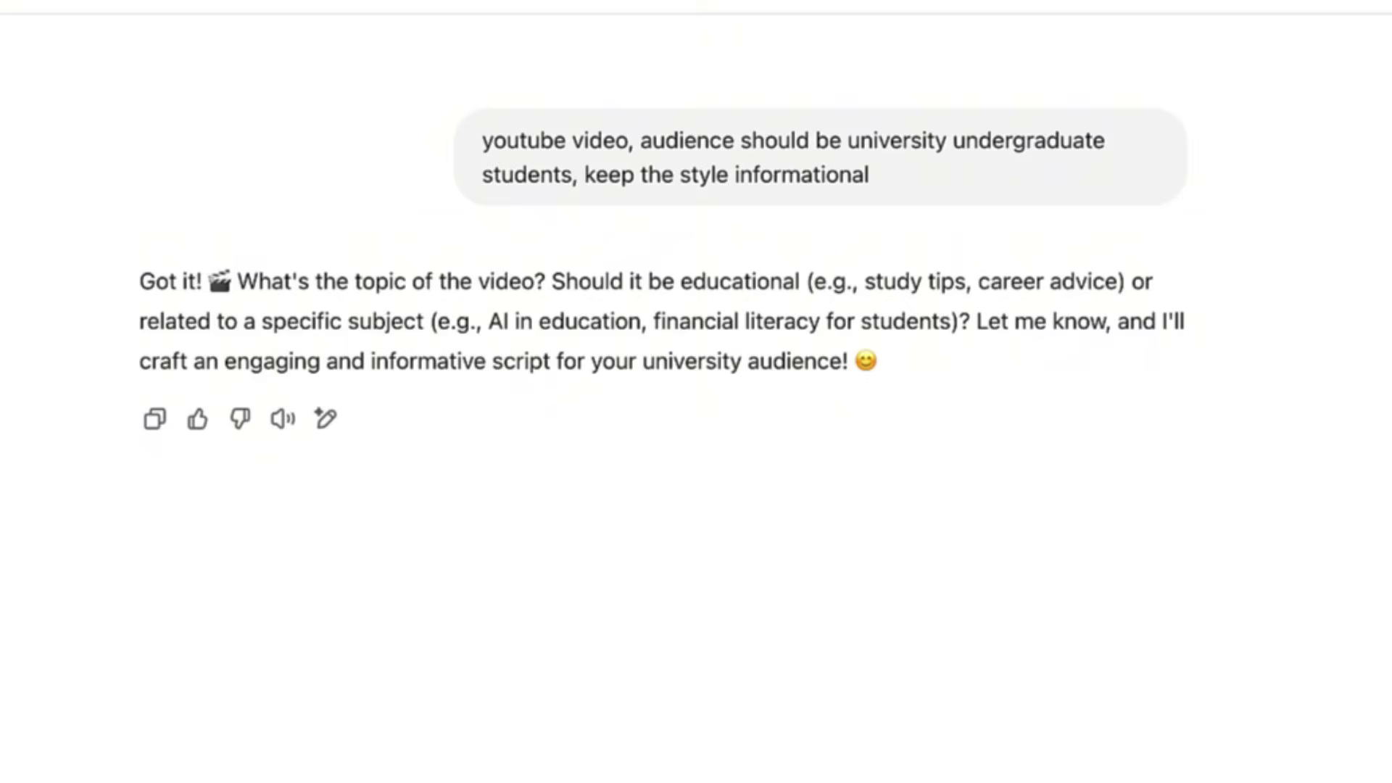
# Give the topic 'The Future of AI in the Educational System' and scroll through the script.
pyautogui.write('The futu')
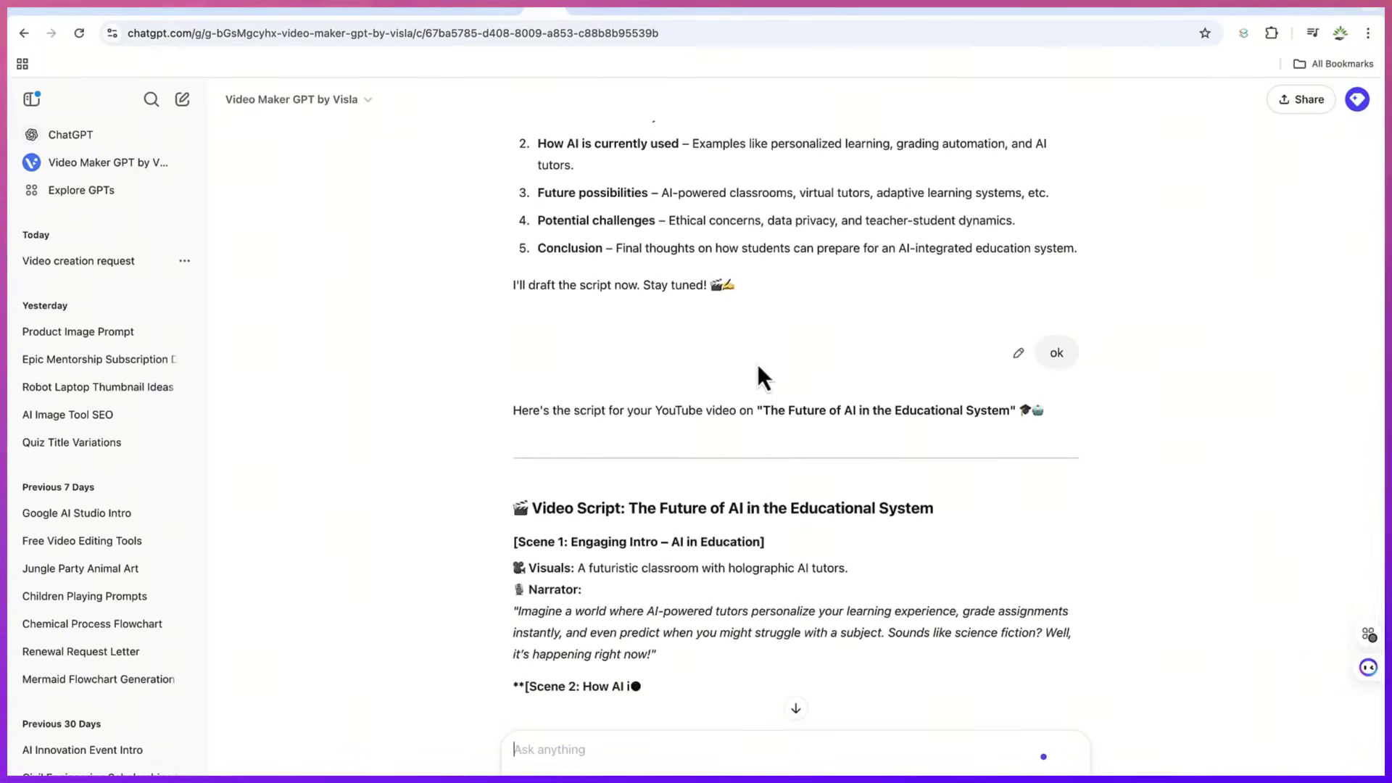
pyautogui.scroll(-3, 624, 554)
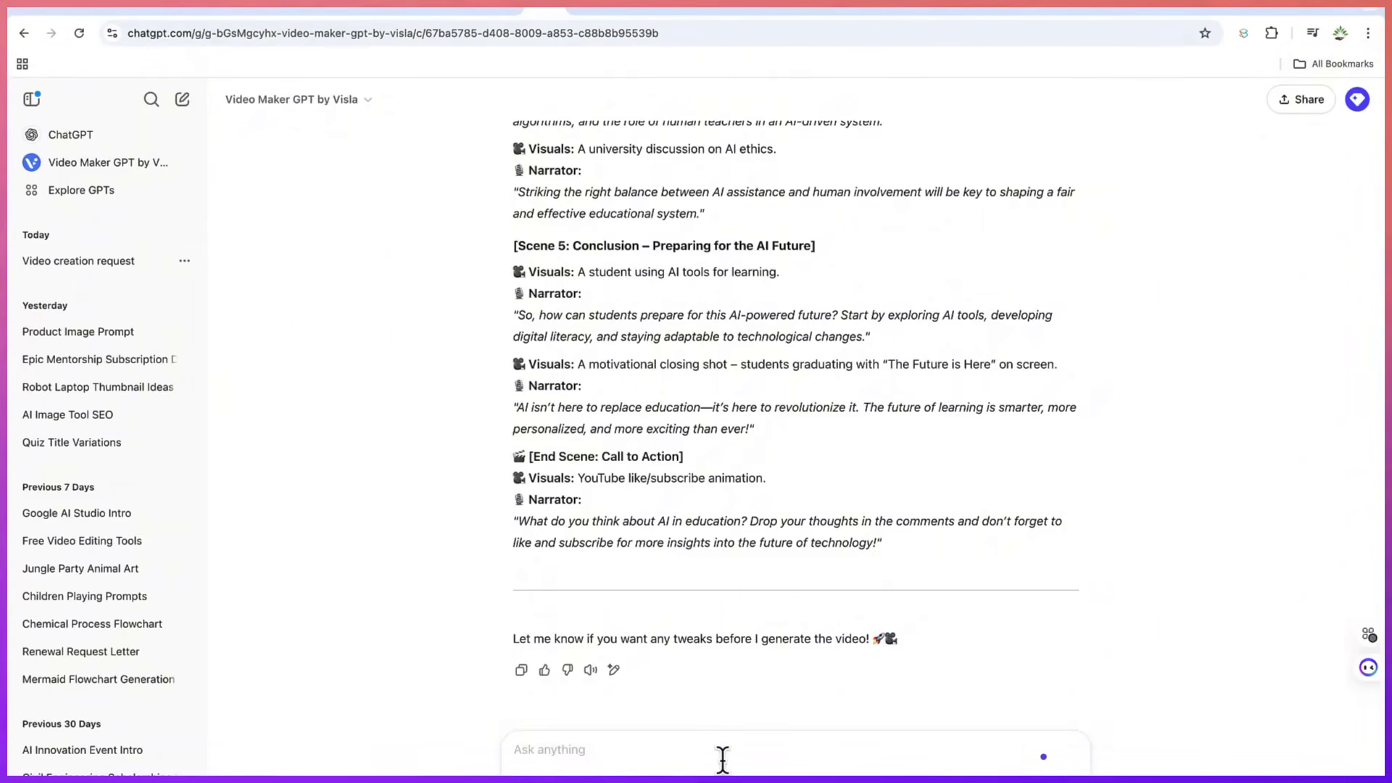
# Tell the GPT the script looks cool and have it generate the video, allowing the Visla connection.
pyautogui.click(723, 758)
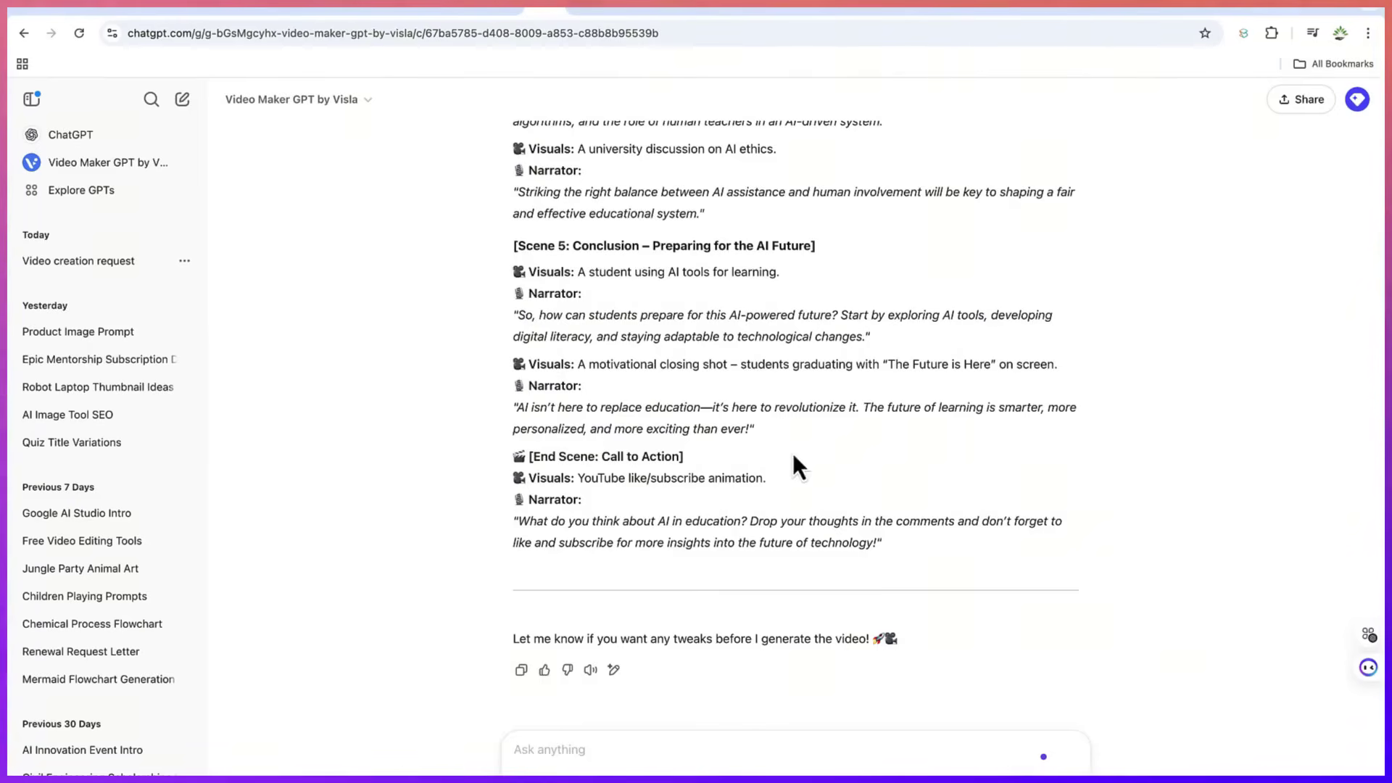
pyautogui.scroll(8, 792, 456)
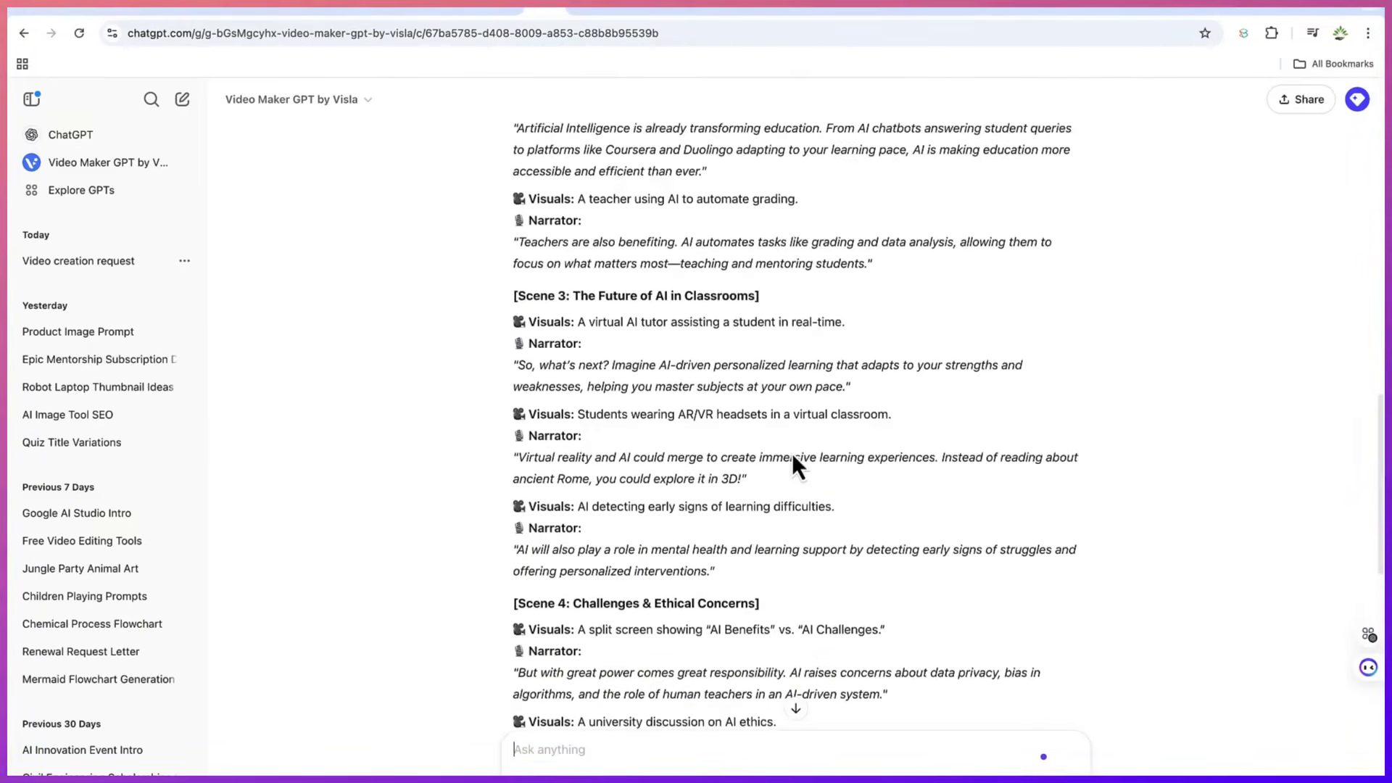
pyautogui.scroll(-8, 795, 465)
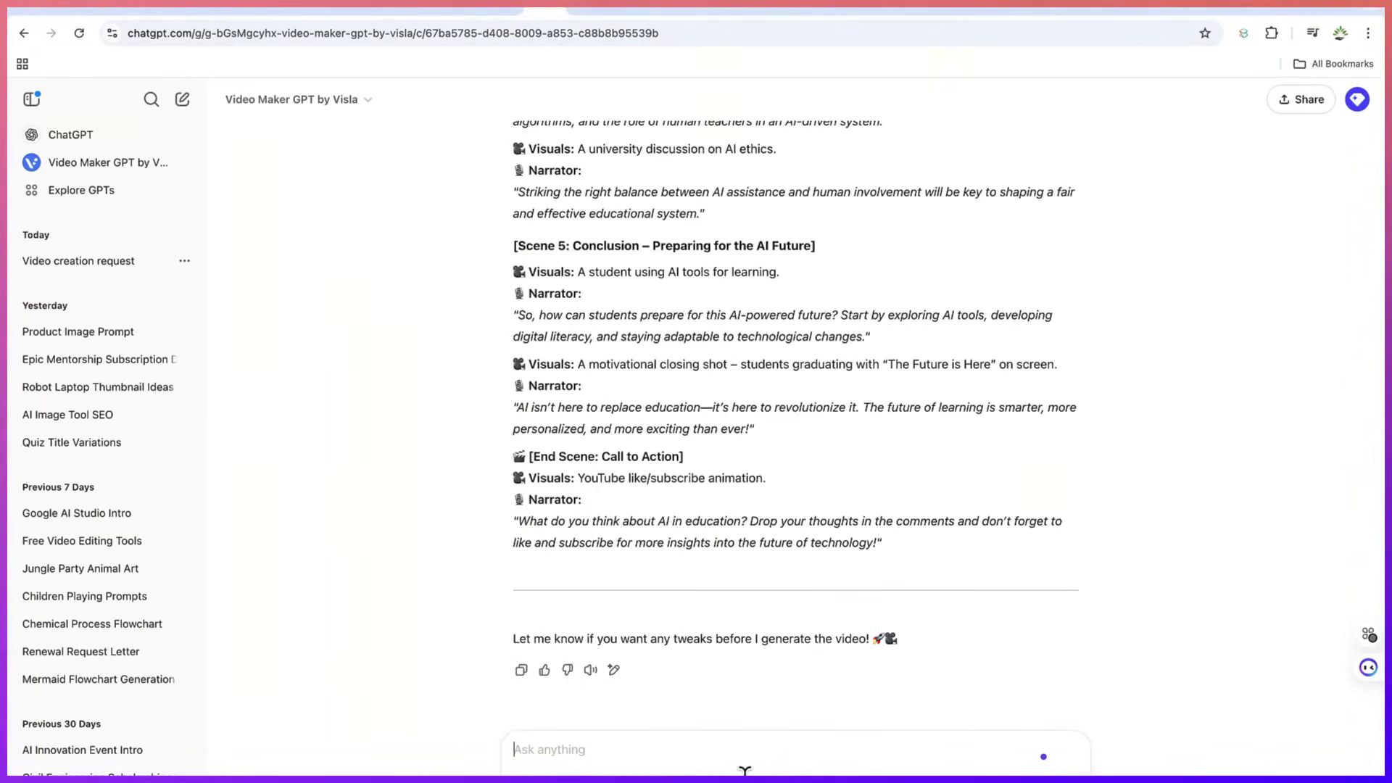
pyautogui.write('thei')
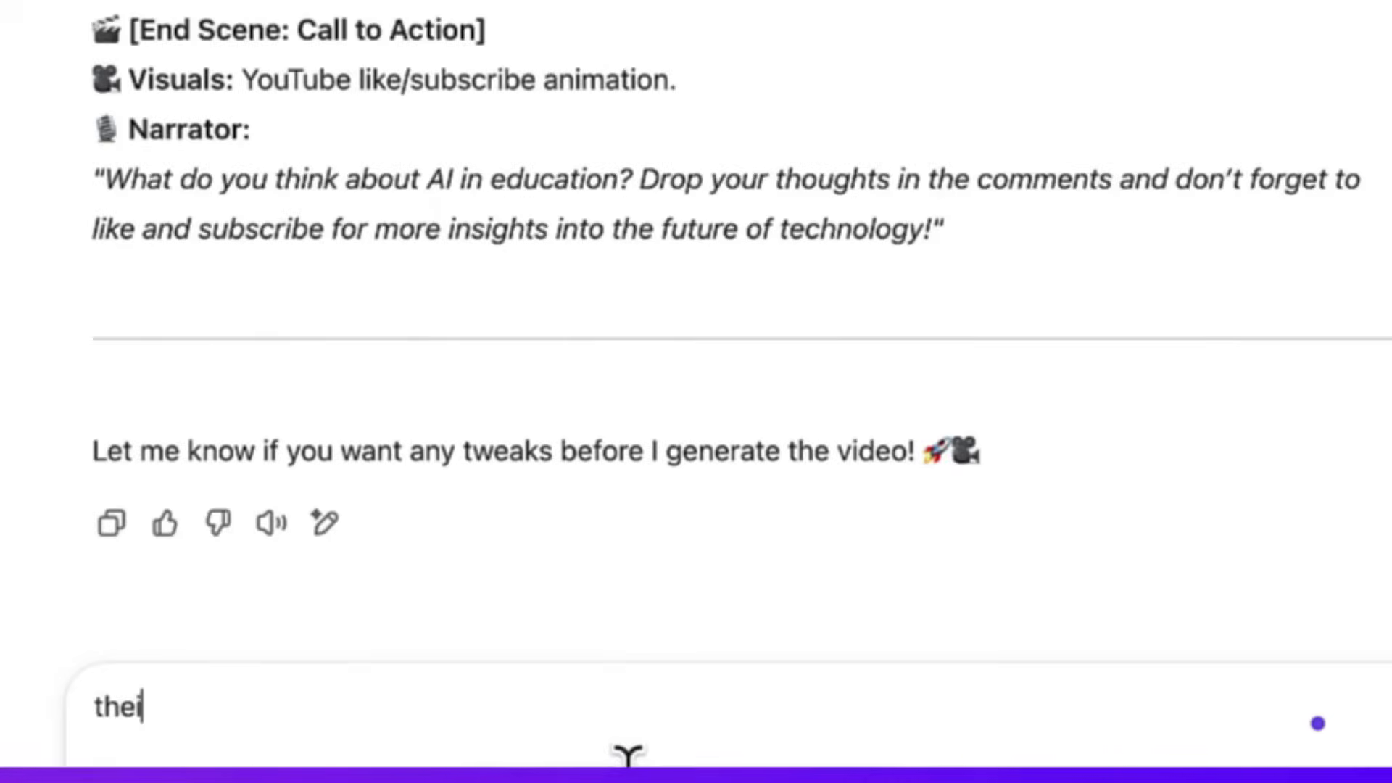
pyautogui.write(' look')
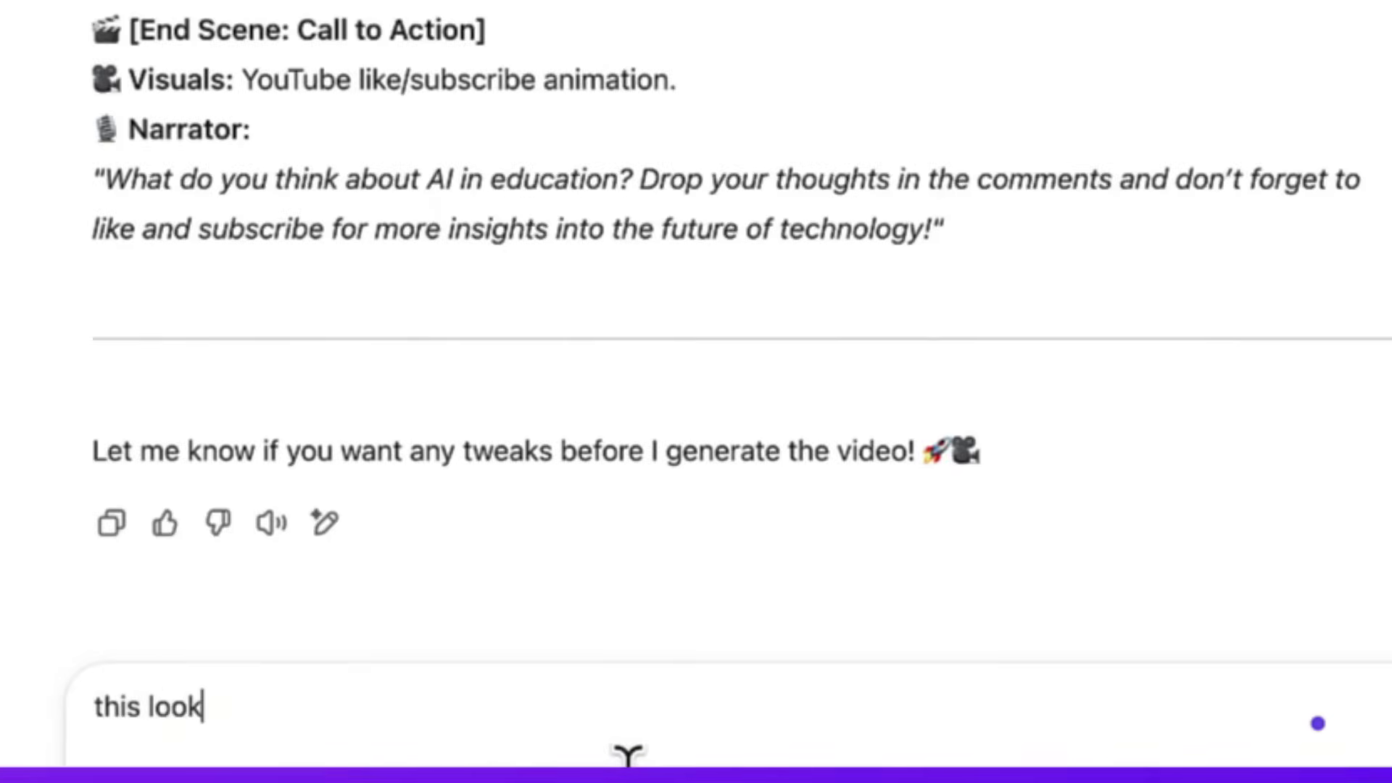
pyautogui.write('s cool, generate the video')
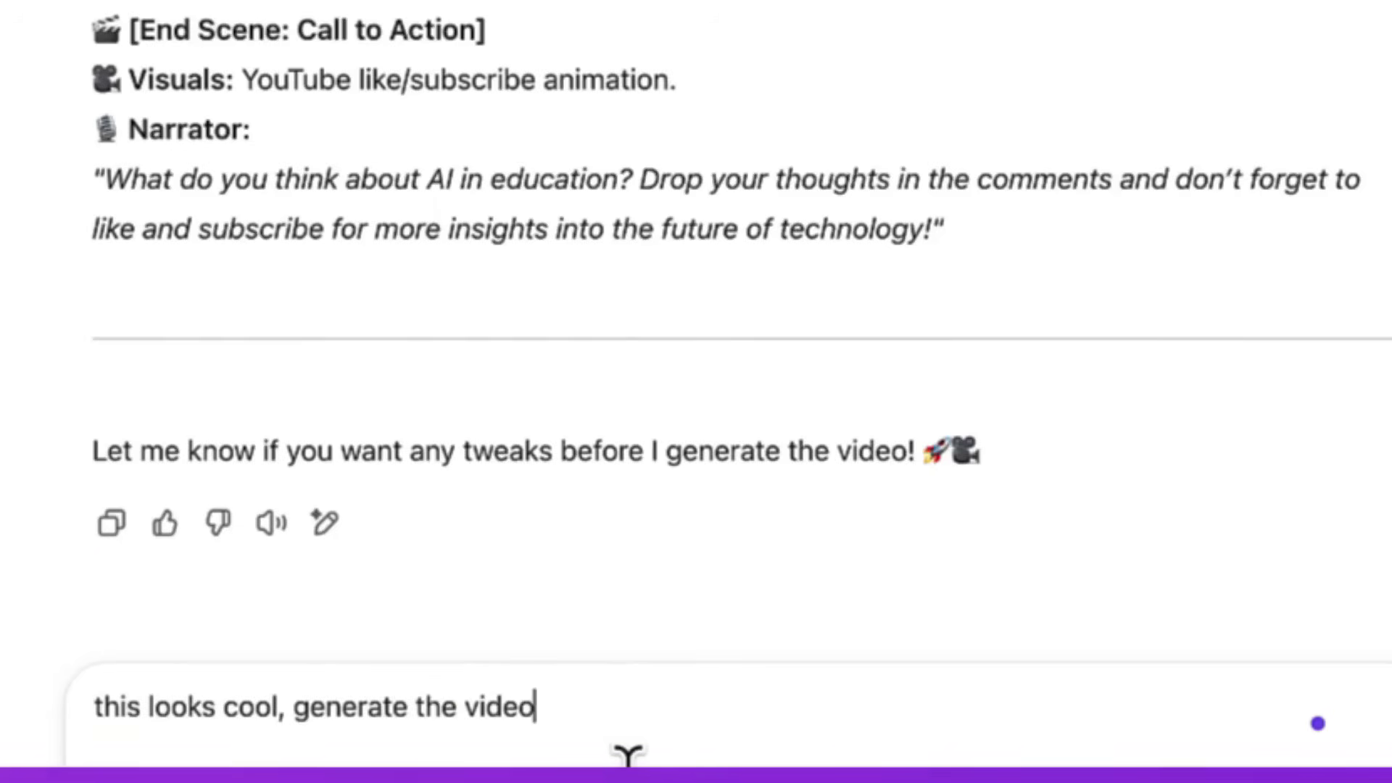
pyautogui.press('Return')
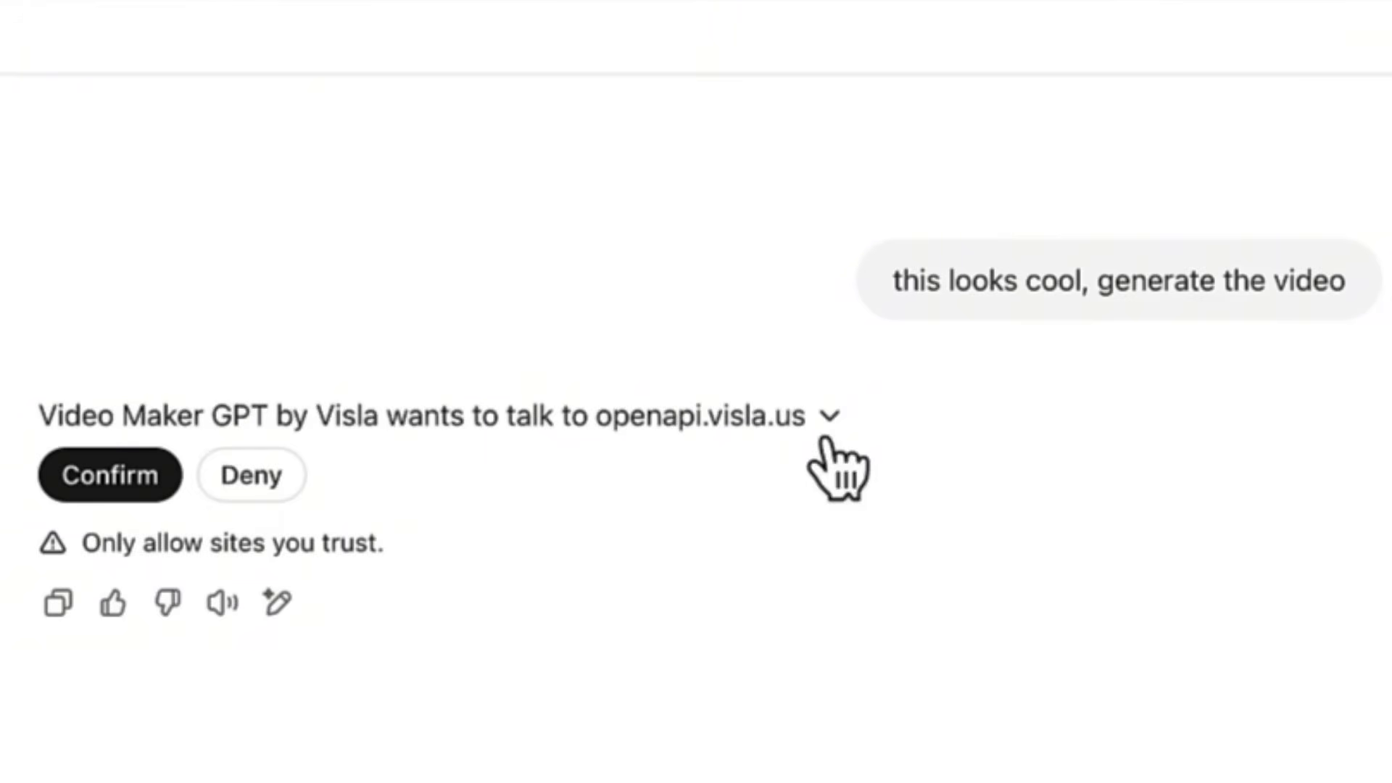
pyautogui.click(123, 478)
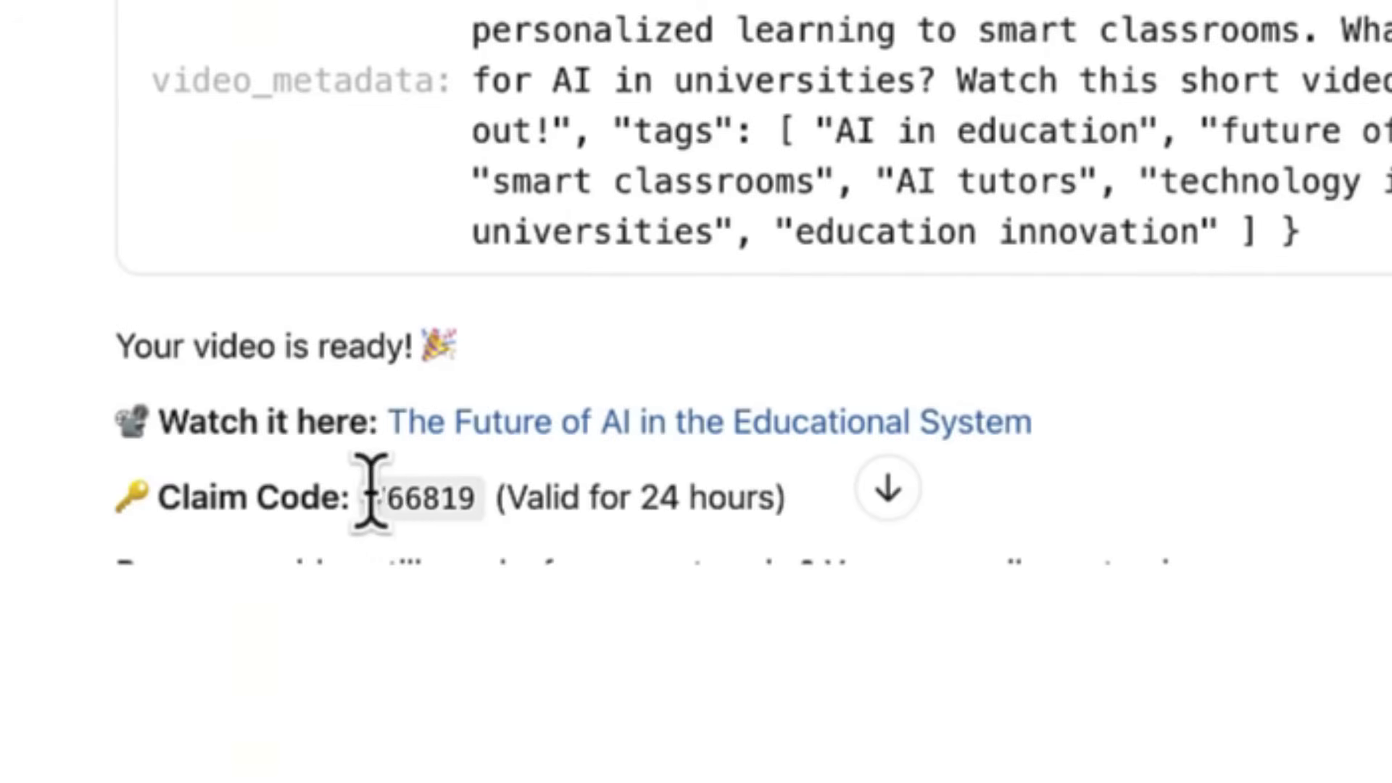
# Copy the generated video's claim code.
pyautogui.moveTo(371, 491); pyautogui.dragTo(490, 484)
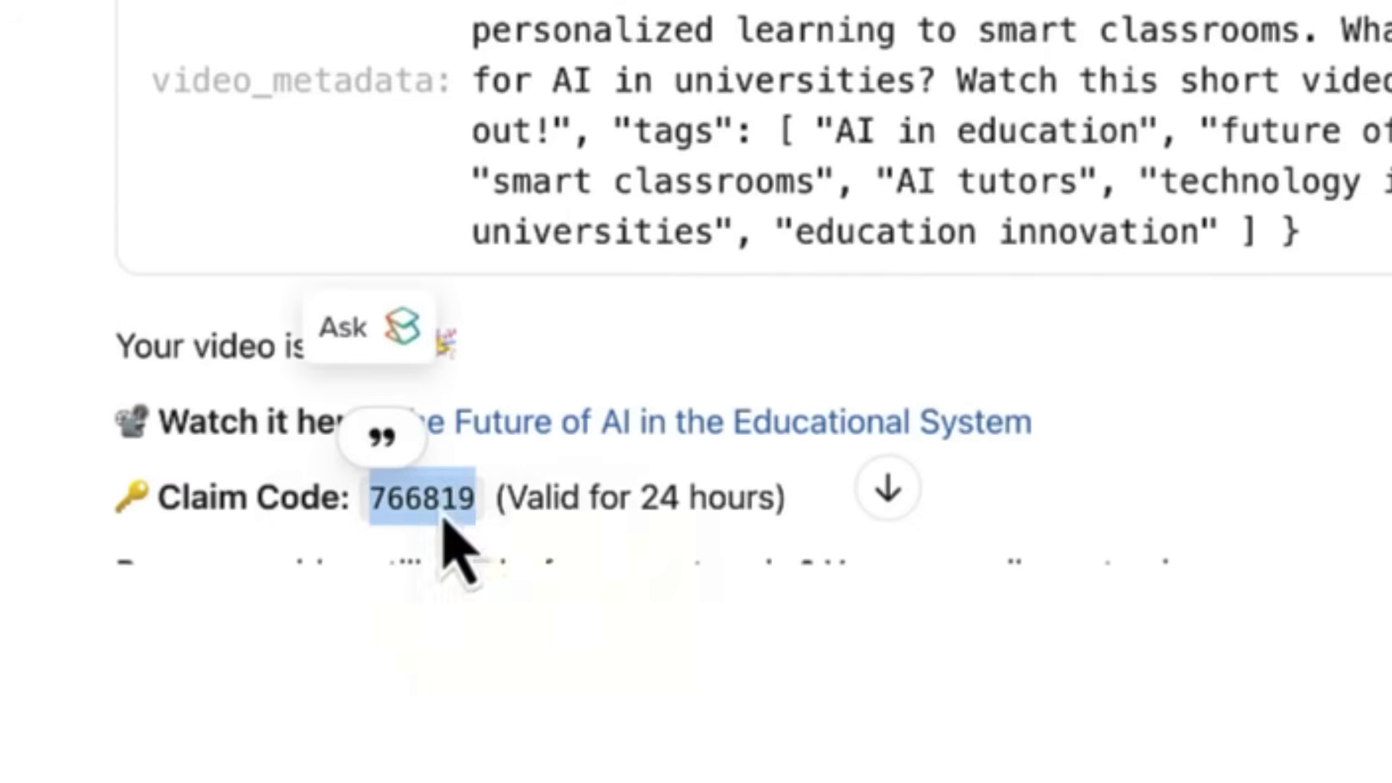
pyautogui.rightClick(438, 500)
pyautogui.click(590, 600)
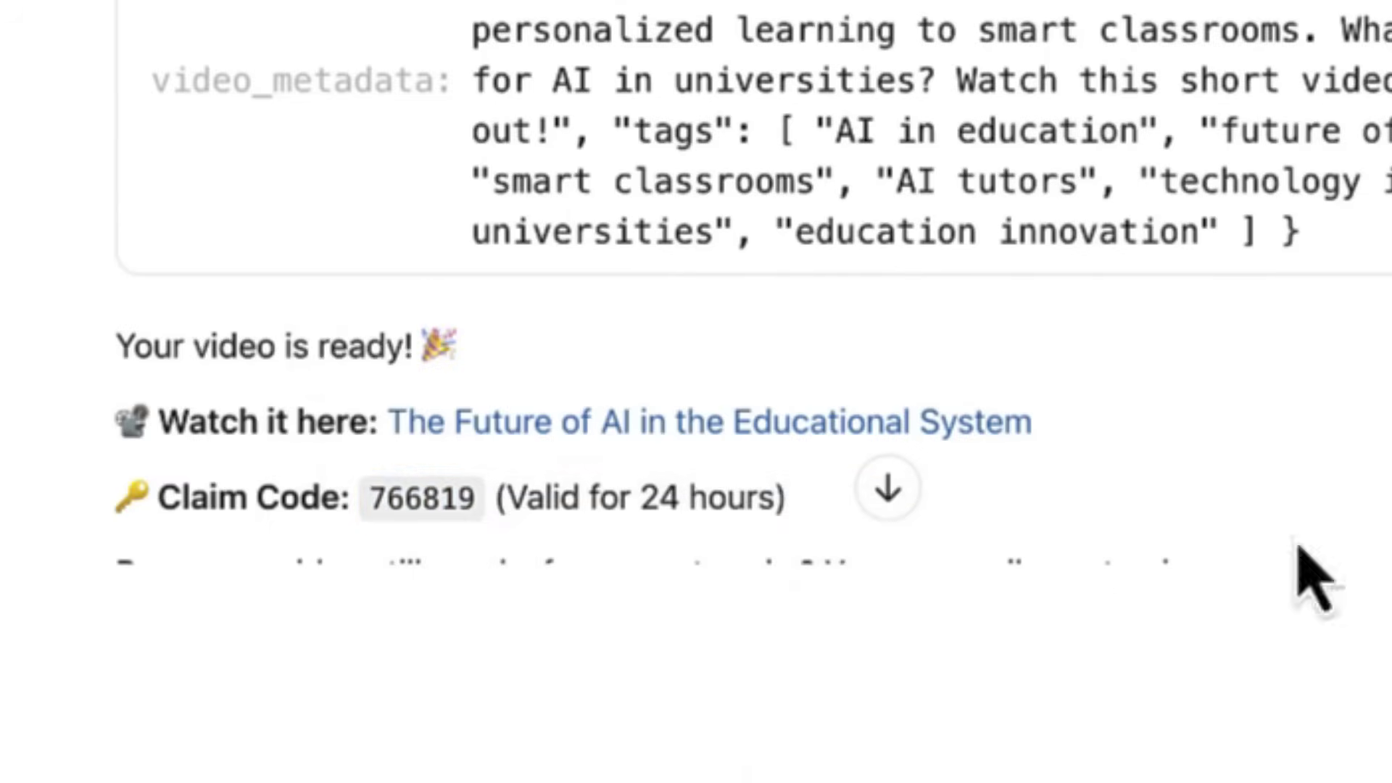
# Open the Future of AI video in Visla and click transcript words to preview 0:04 through 0:37.
pyautogui.click(757, 417)
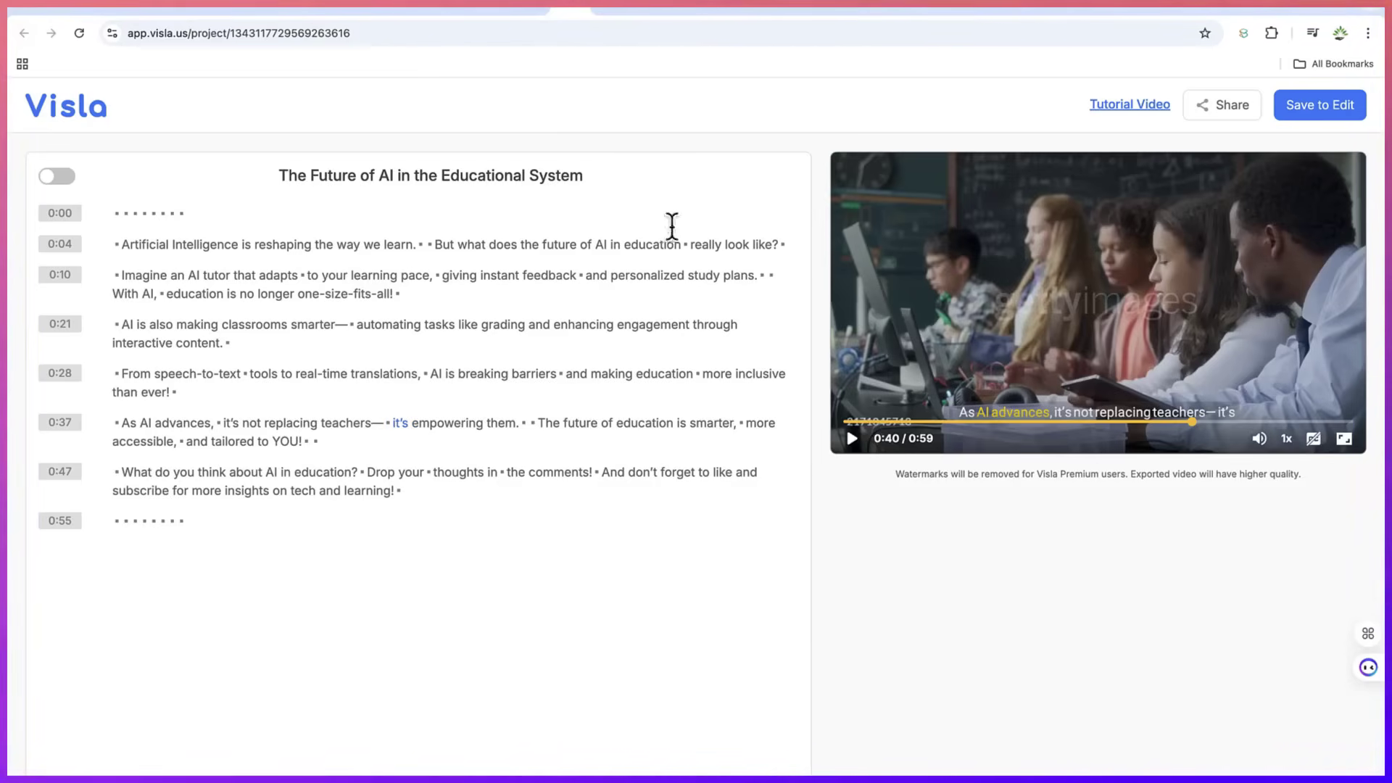
pyautogui.click(186, 242)
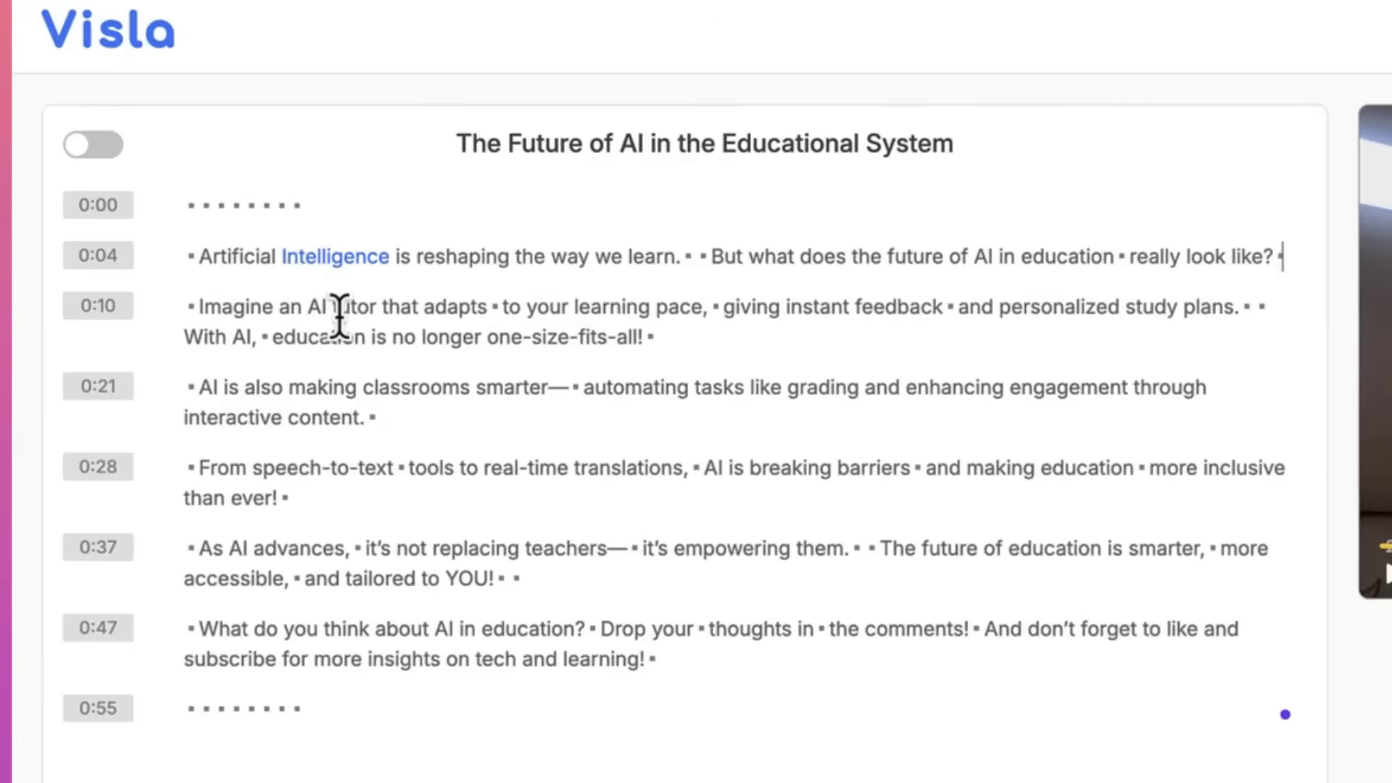
pyautogui.click(339, 312)
pyautogui.click(355, 338)
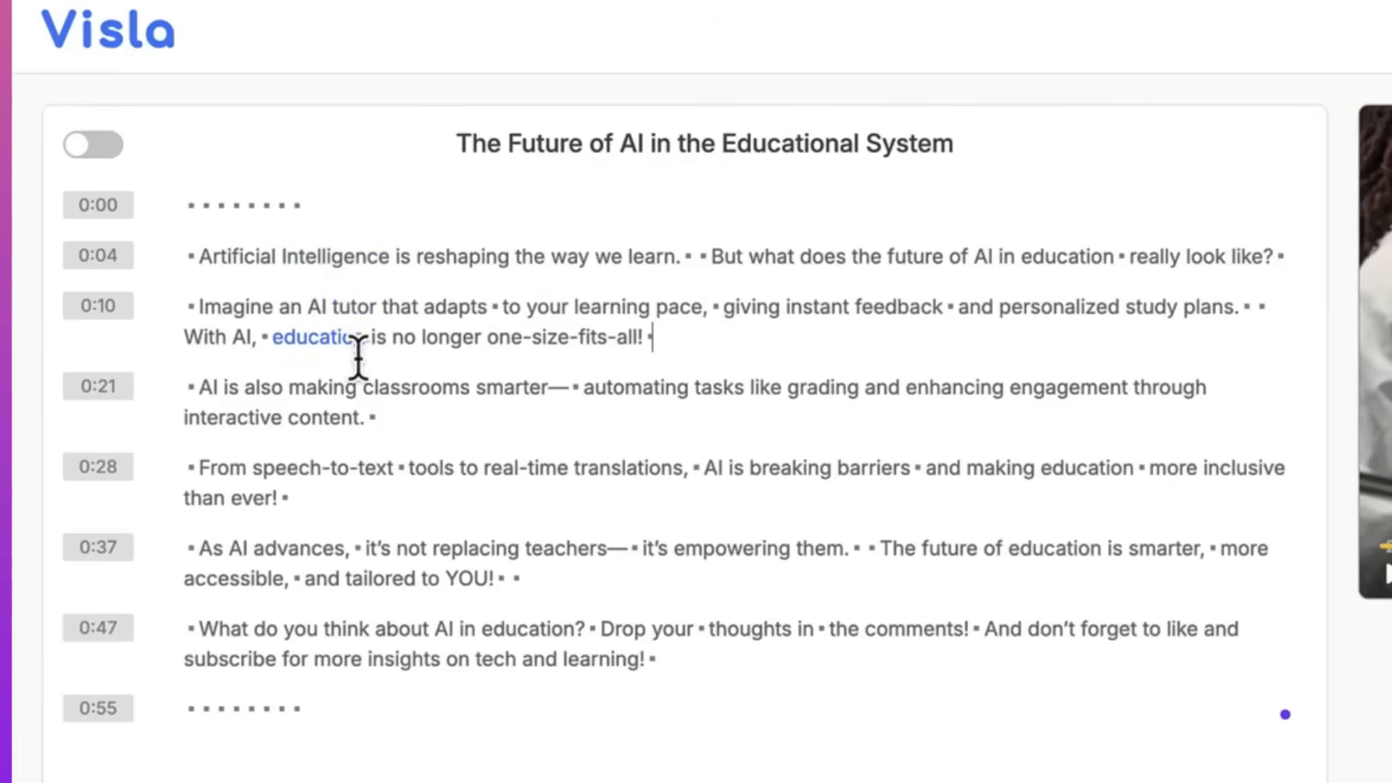
pyautogui.click(534, 395)
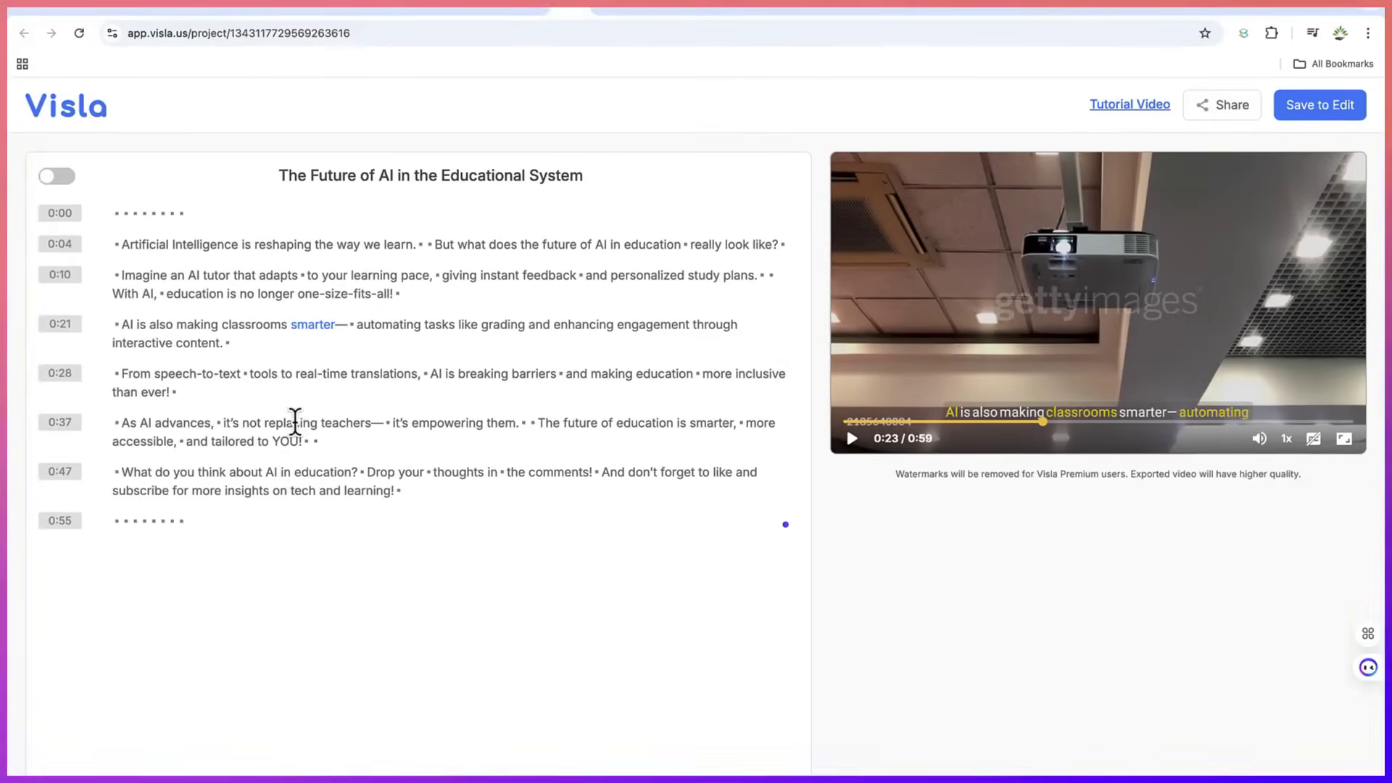
pyautogui.click(295, 422)
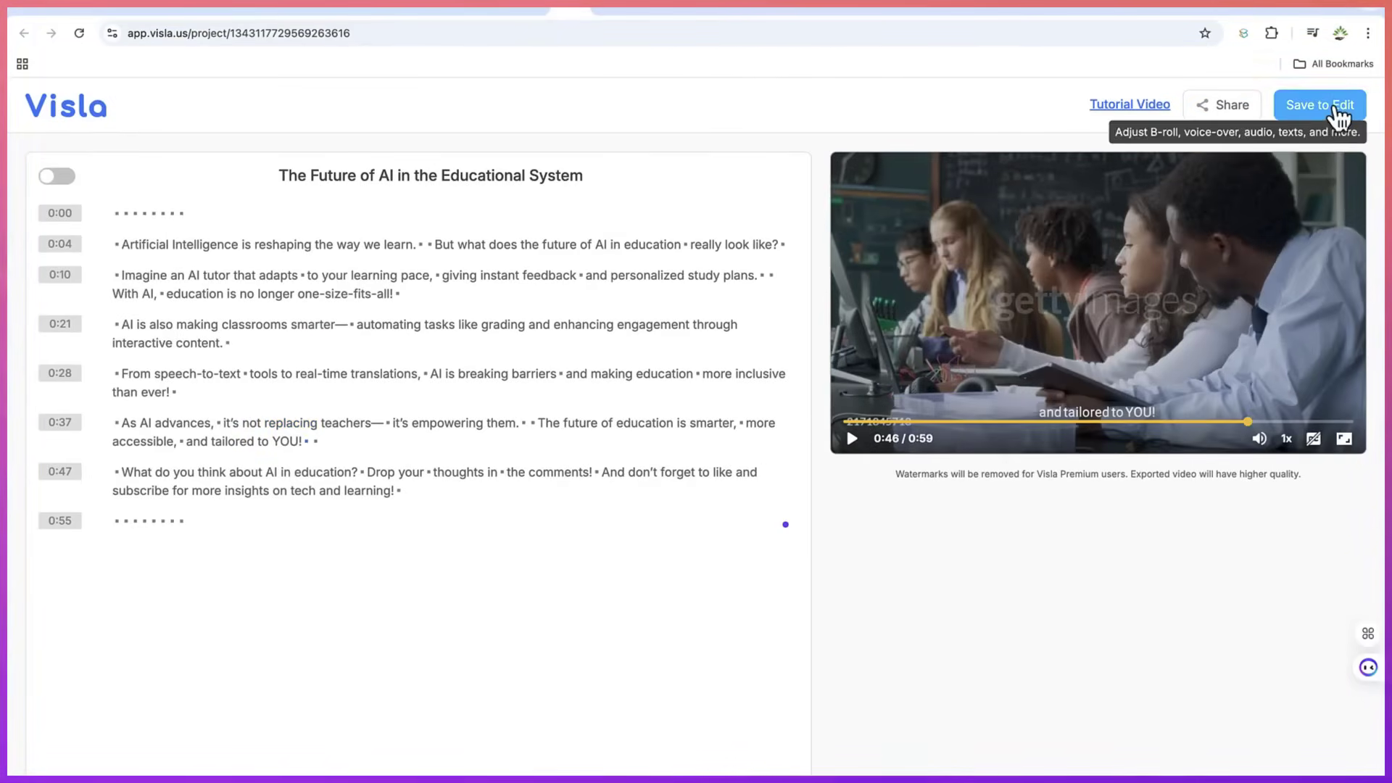
# Save the video to the Visla workspace by pasting the claim code into Save Video.
pyautogui.click(1337, 110)
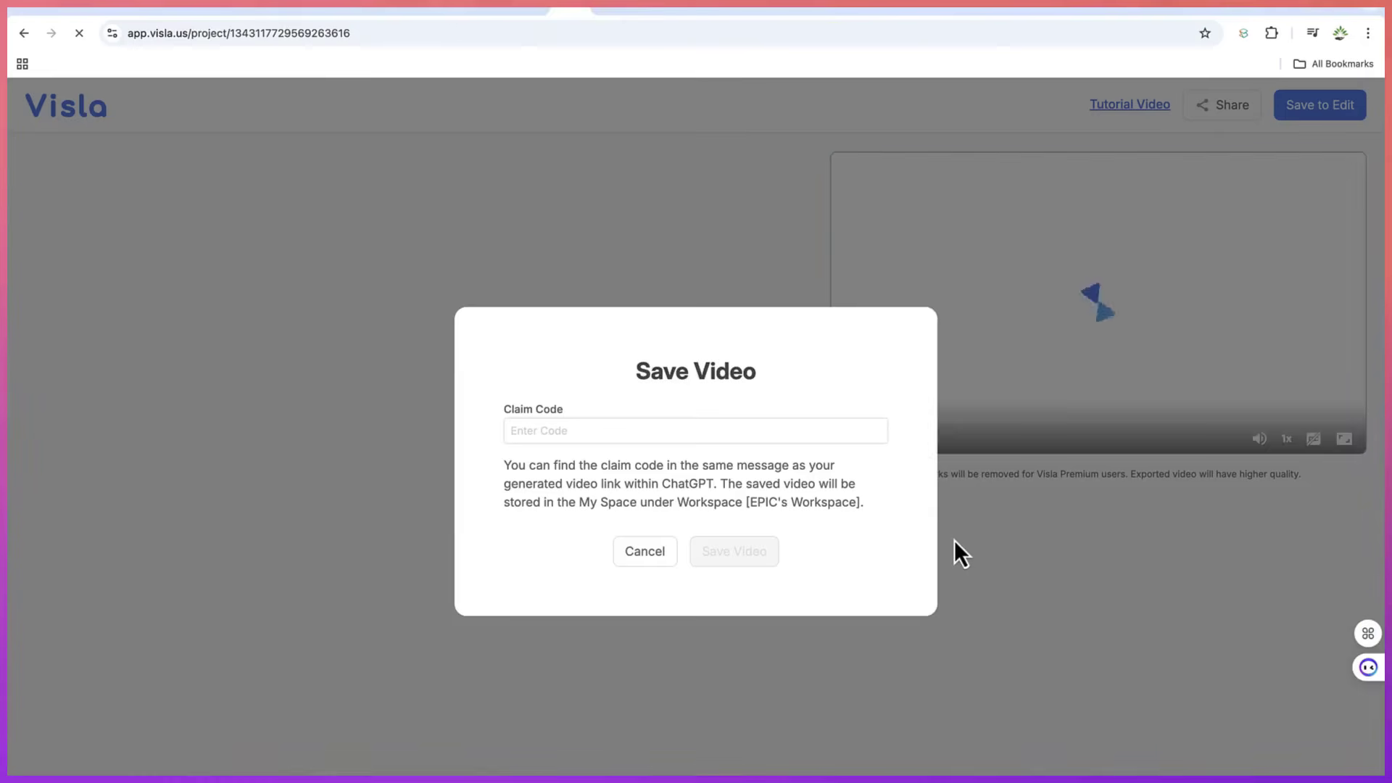
pyautogui.click(598, 424)
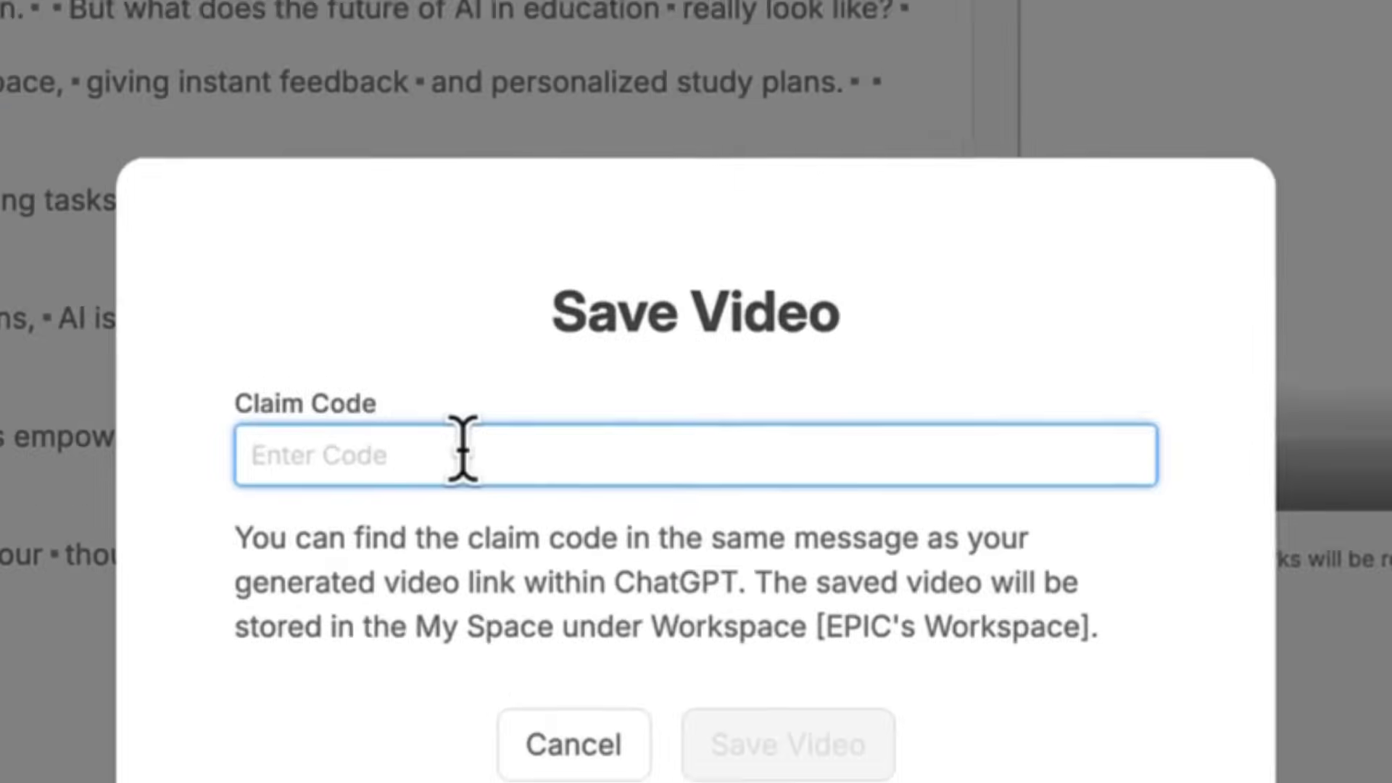
pyautogui.press('super+v')
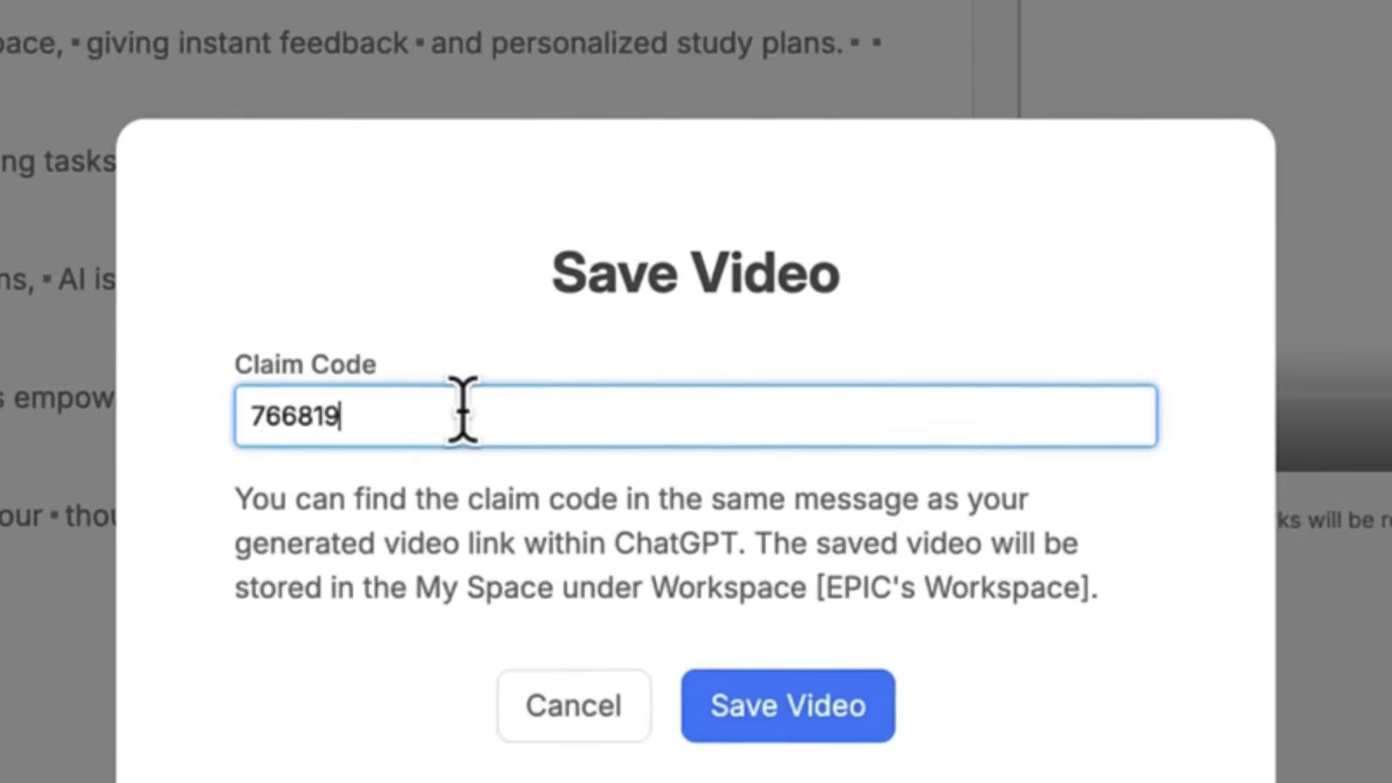
pyautogui.click(776, 622)
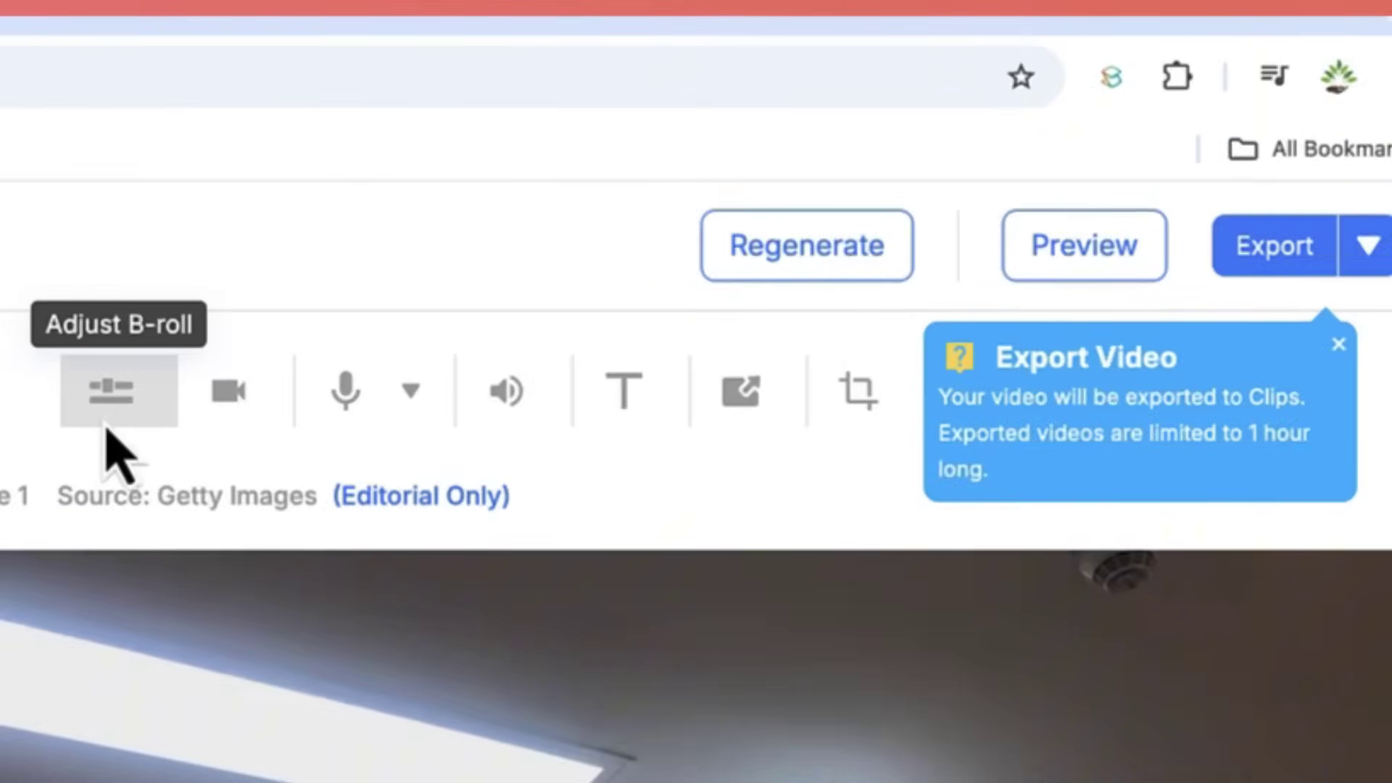
# Trim Scene 1's B-roll clip to keep roughly 0:03–0:05 and confirm.
pyautogui.click(115, 406)
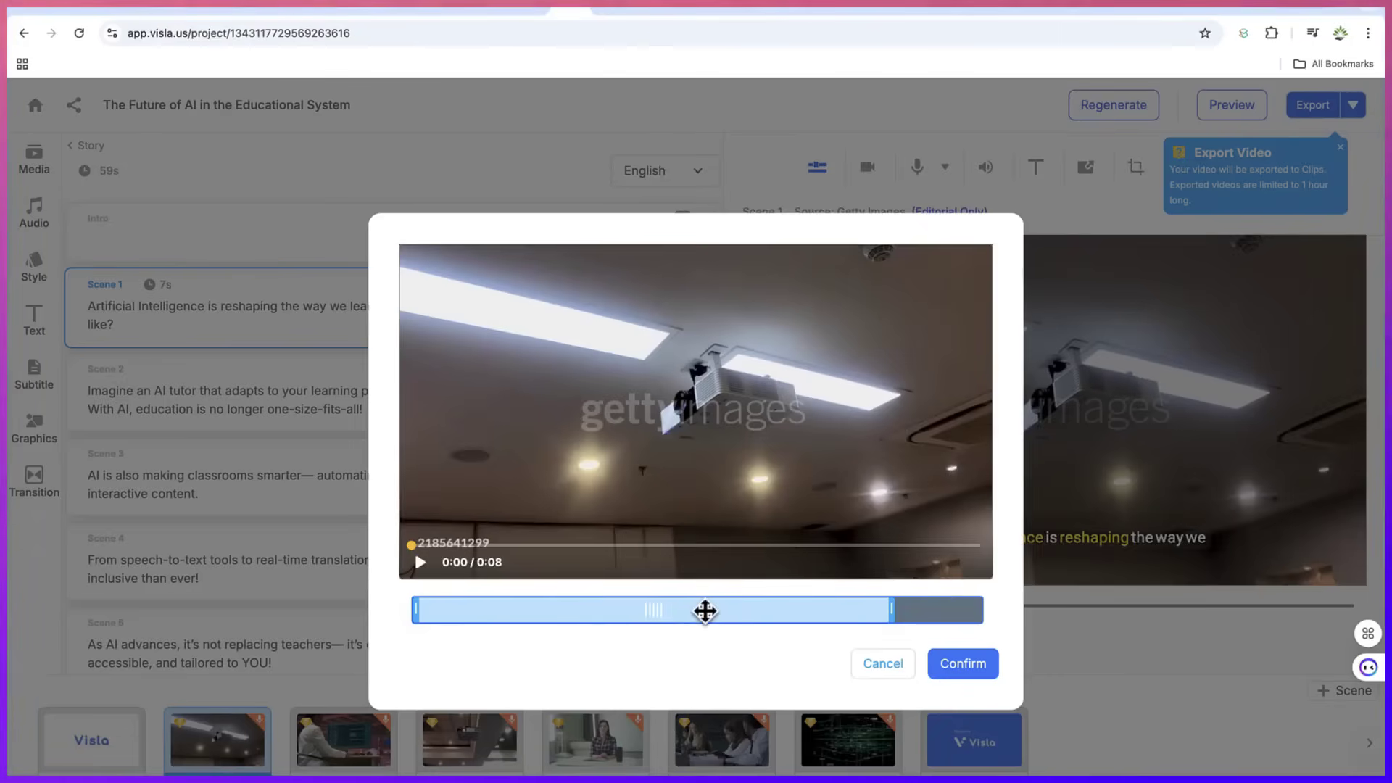
pyautogui.moveTo(705, 611)
pyautogui.mouseDown()
pyautogui.moveTo(792, 600)
pyautogui.moveTo(689, 608)
pyautogui.mouseUp()
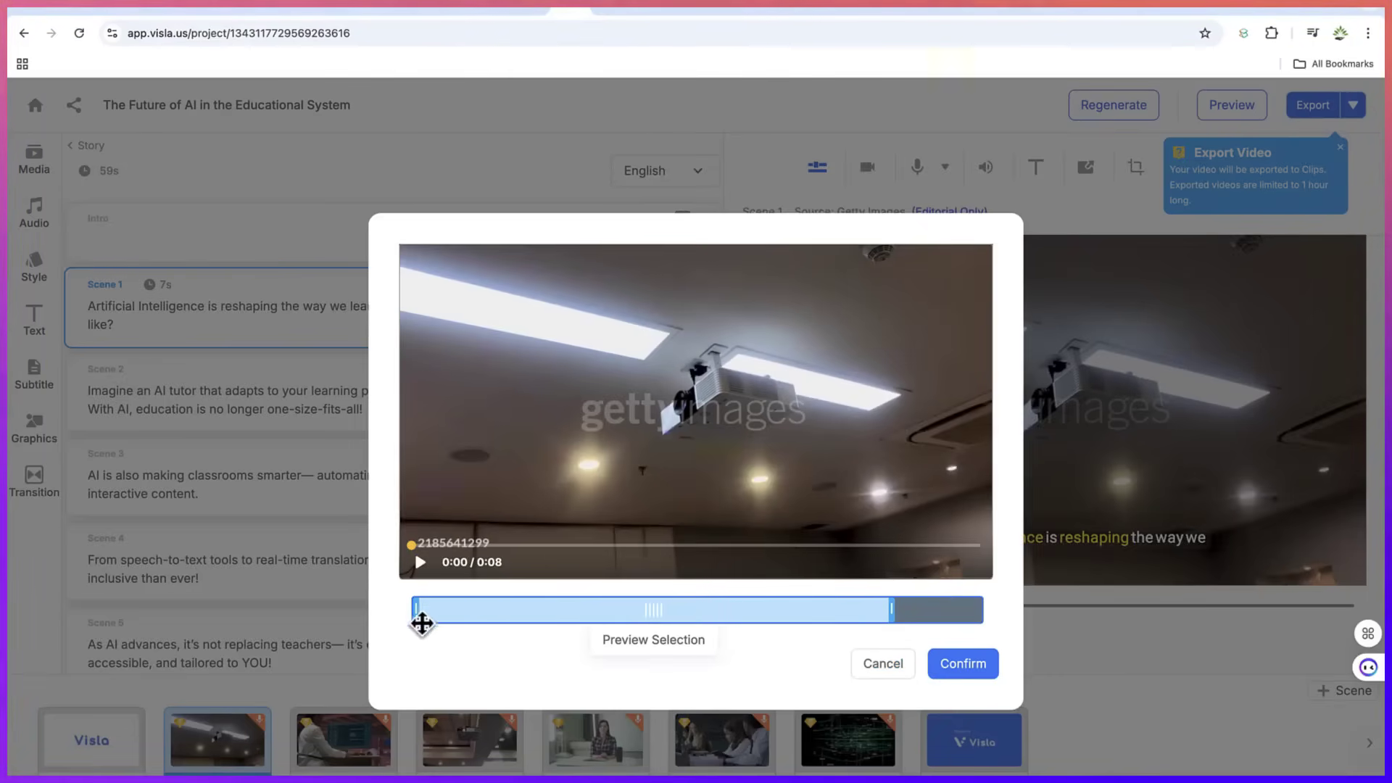
pyautogui.moveTo(421, 621); pyautogui.dragTo(638, 610)
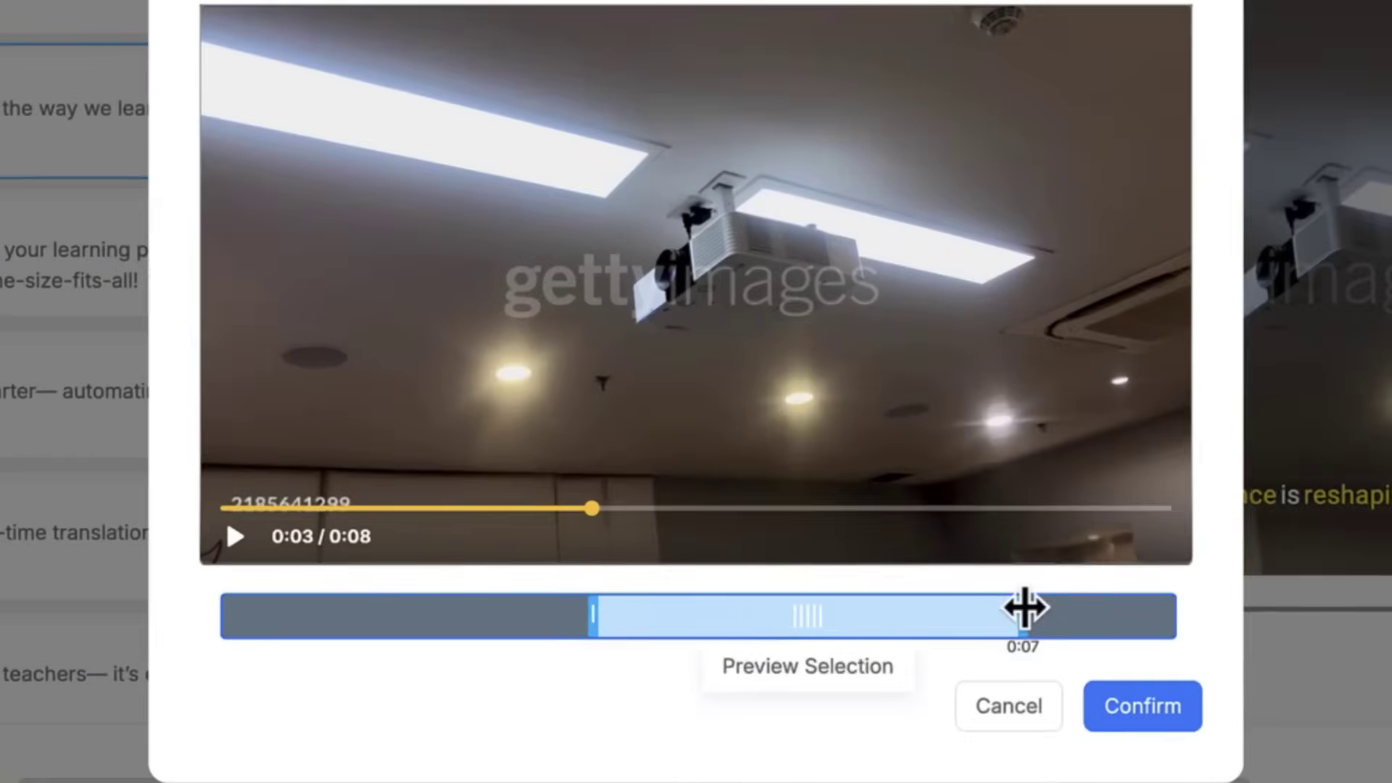
pyautogui.moveTo(1013, 606); pyautogui.dragTo(544, 620)
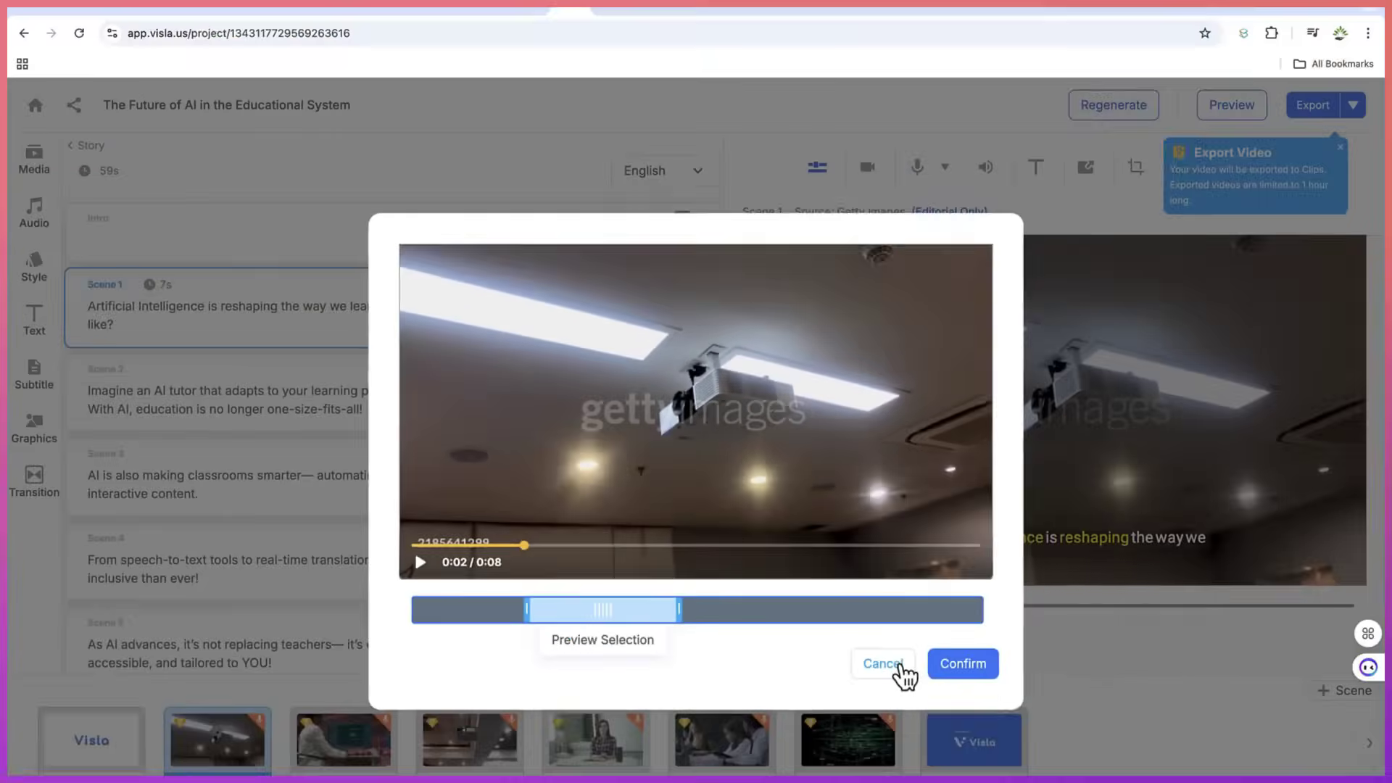
pyautogui.click(1145, 714)
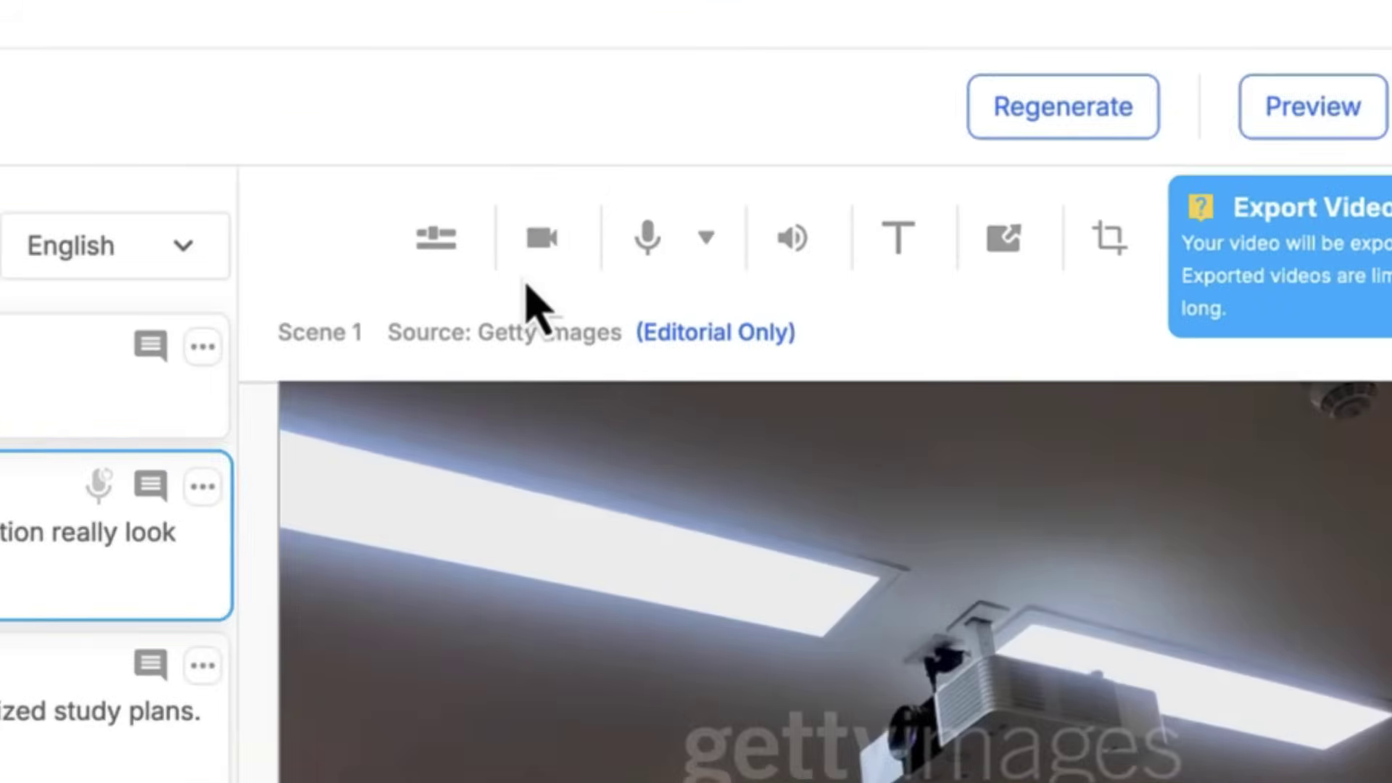
pyautogui.click(703, 250)
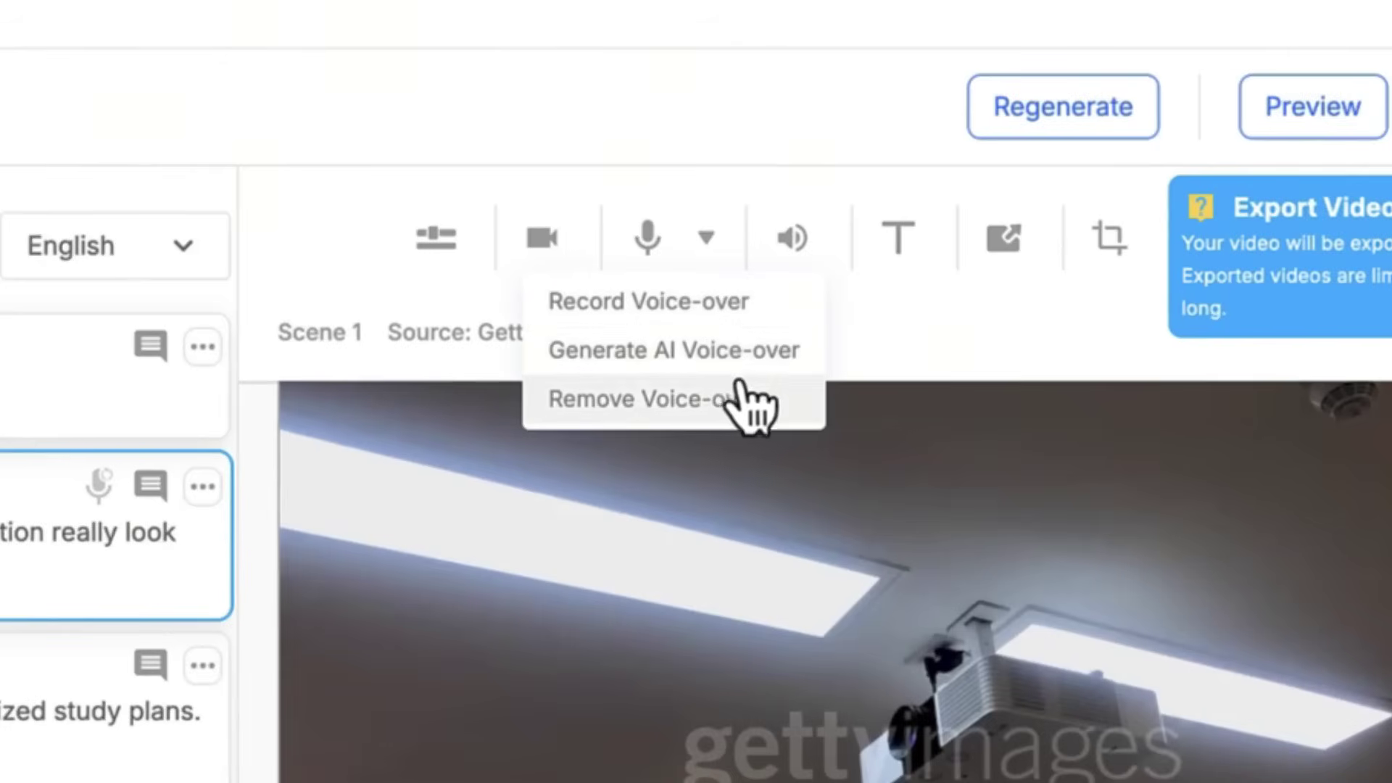
pyautogui.click(812, 241)
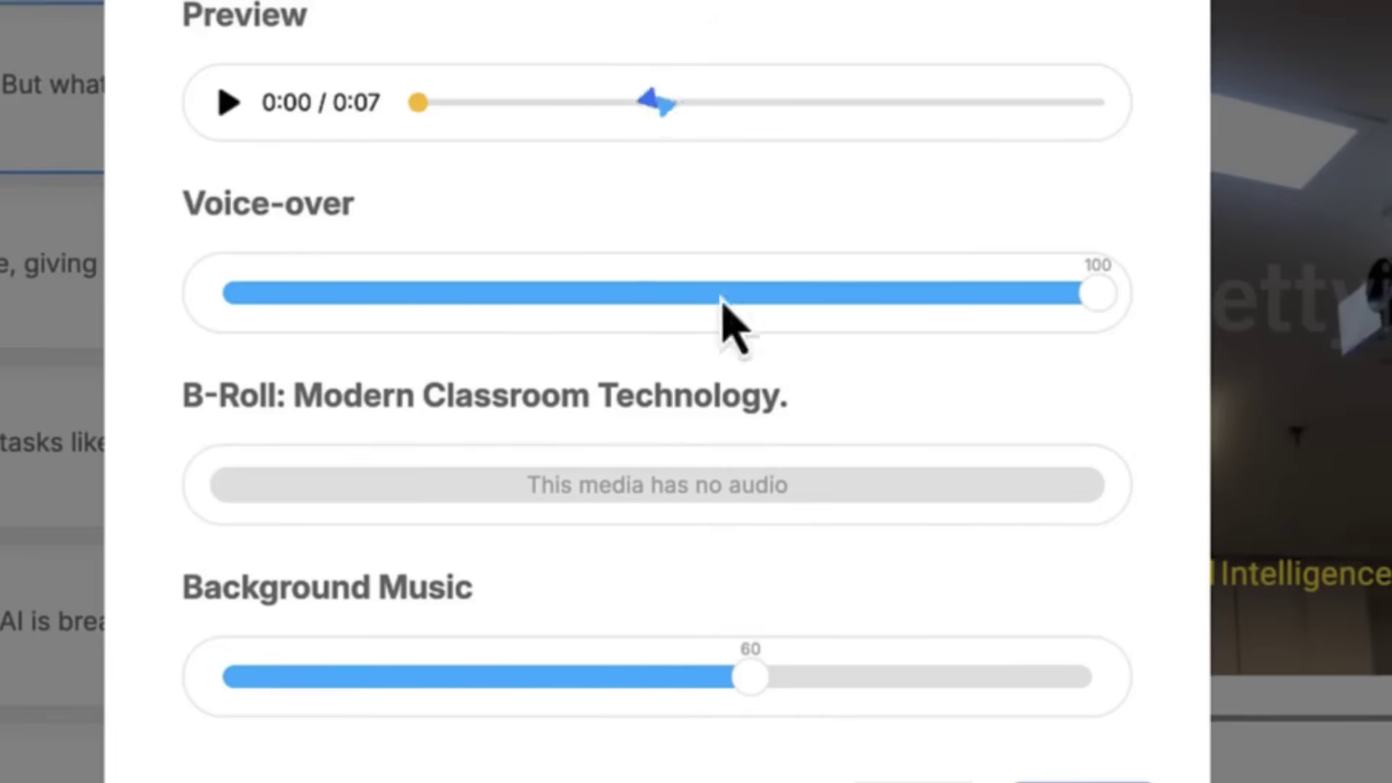
pyautogui.moveTo(1096, 293)
pyautogui.mouseDown()
pyautogui.moveTo(785, 274)
pyautogui.moveTo(1341, 297)
pyautogui.mouseUp()
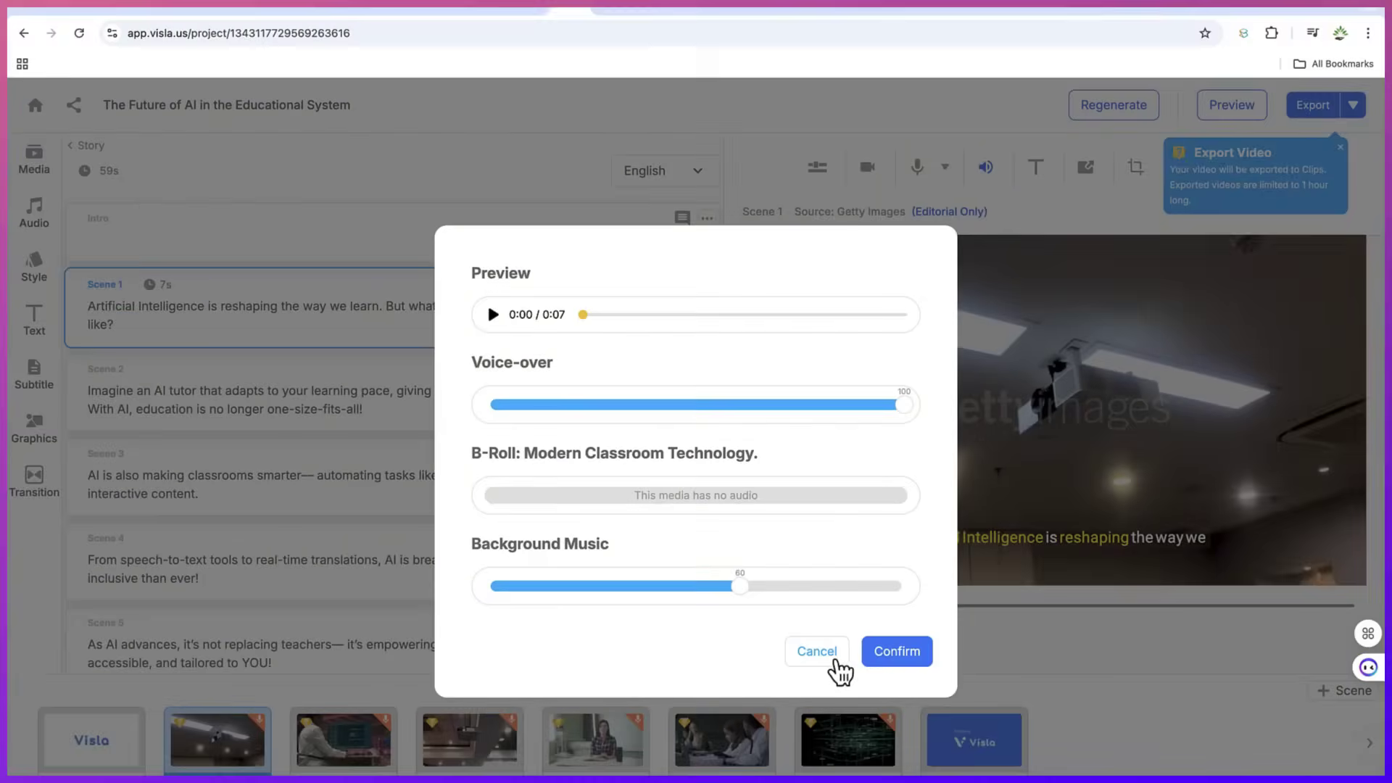
pyautogui.click(839, 668)
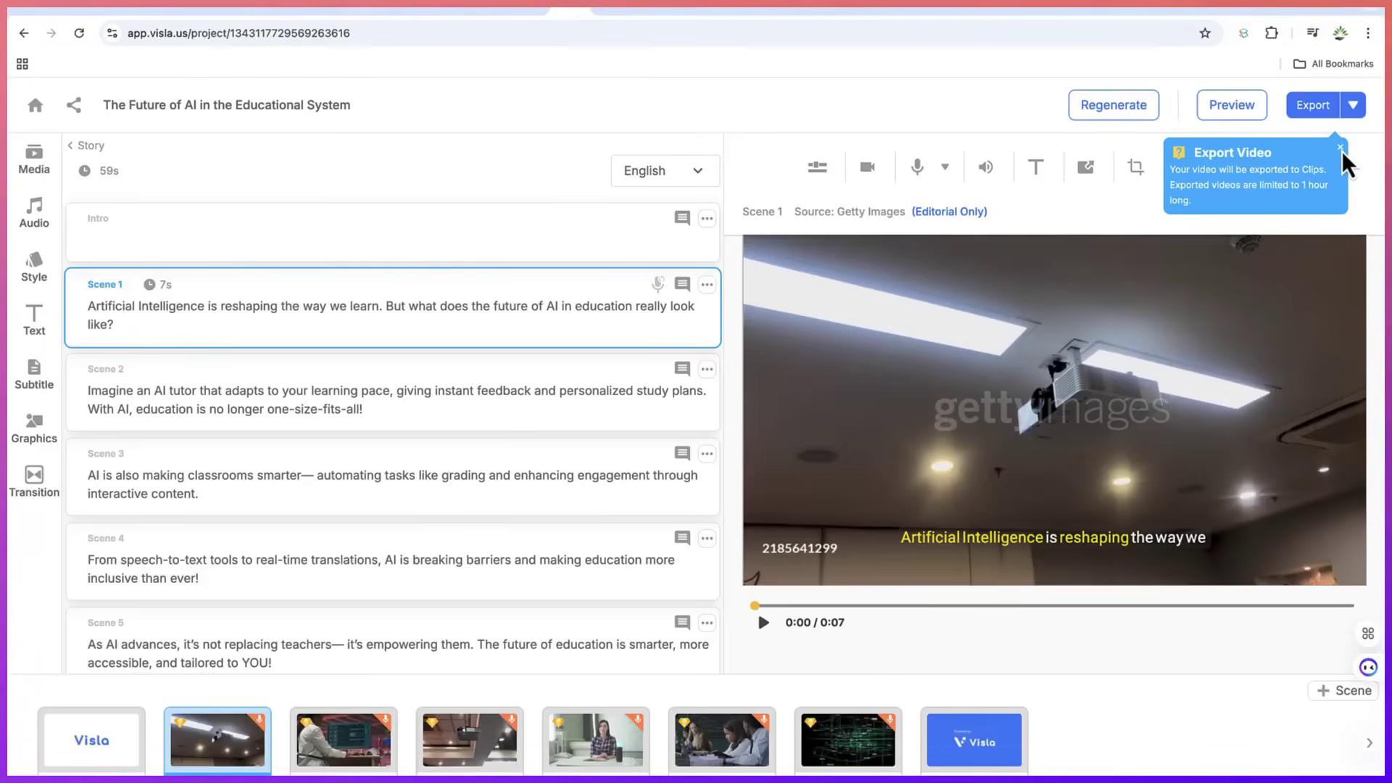
# Dismiss the export tip, glance at the Text options, and leave Scene 1's duration at 7 seconds.
pyautogui.click(1341, 150)
pyautogui.click(1028, 178)
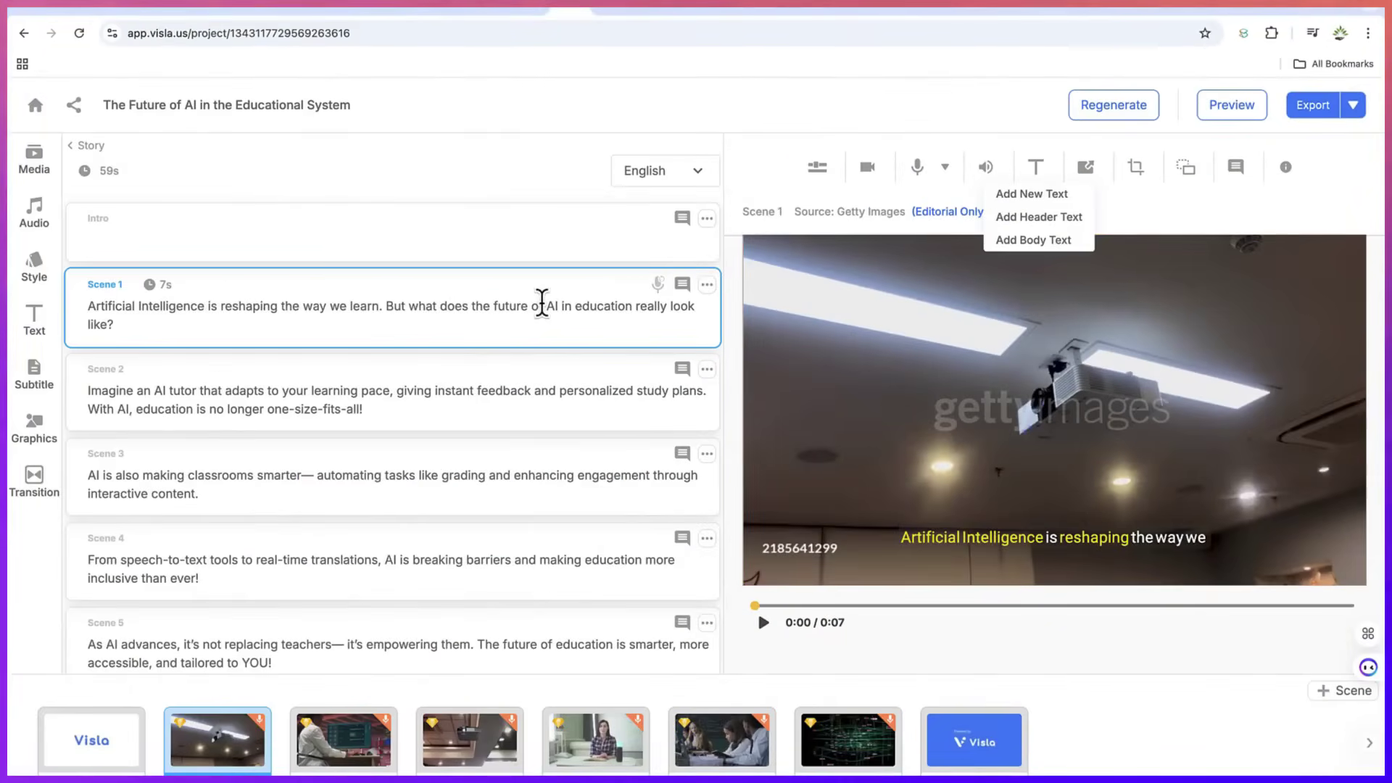
pyautogui.click(542, 305)
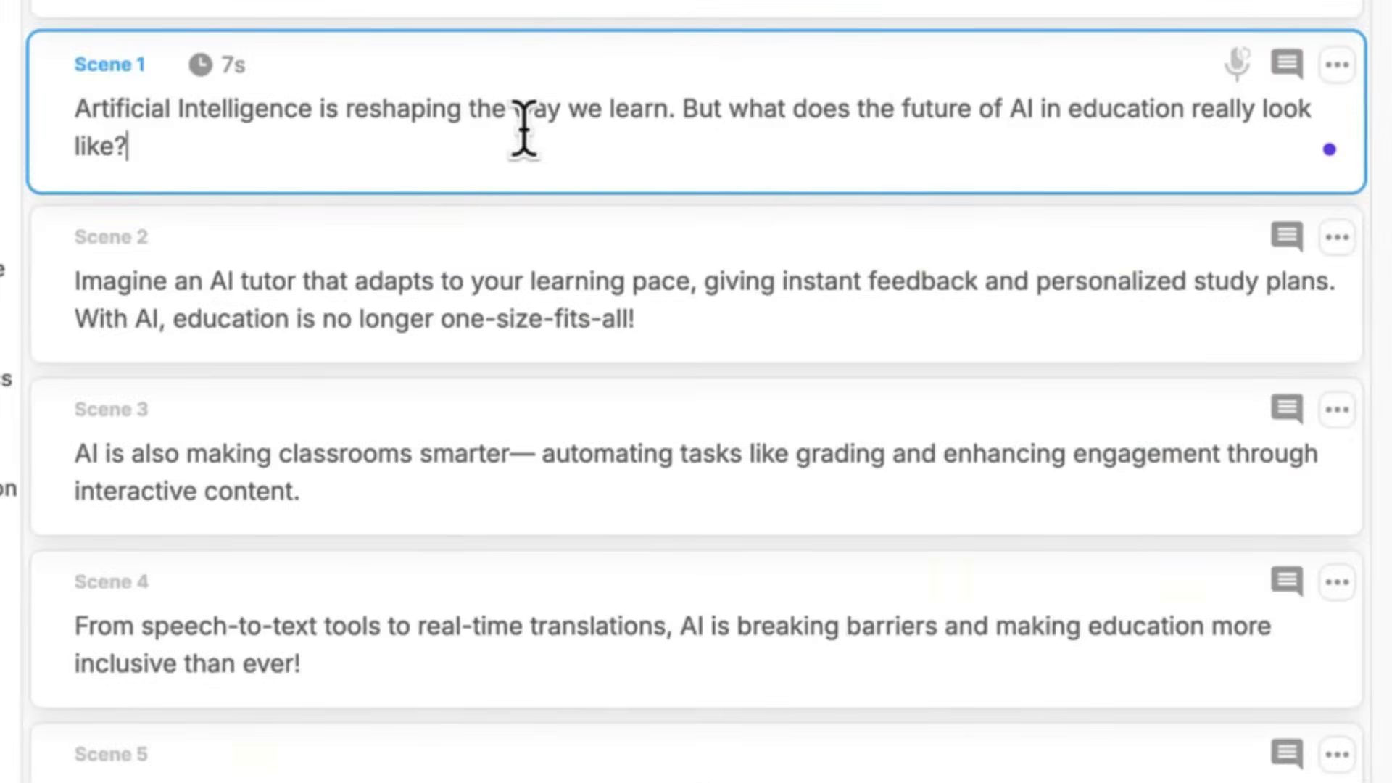
pyautogui.click(201, 67)
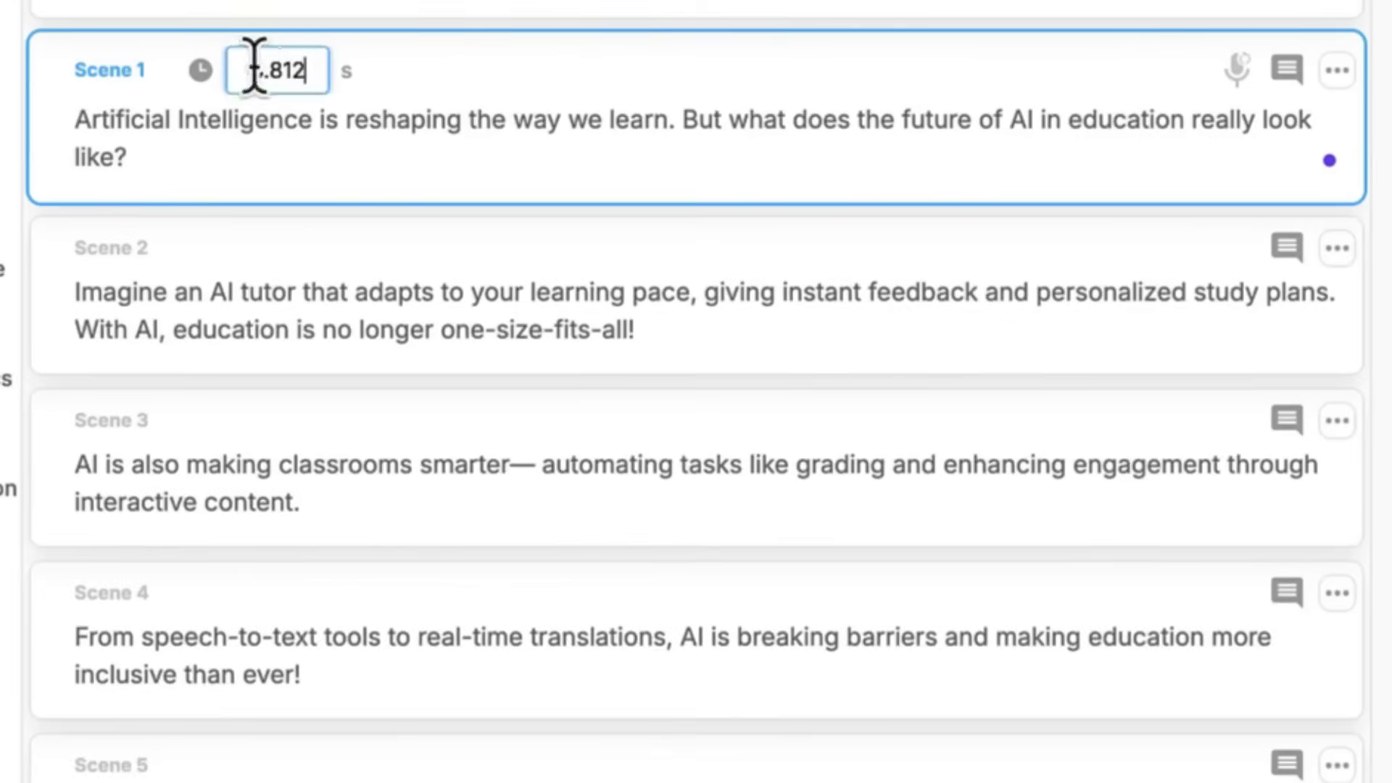
pyautogui.click(481, 130)
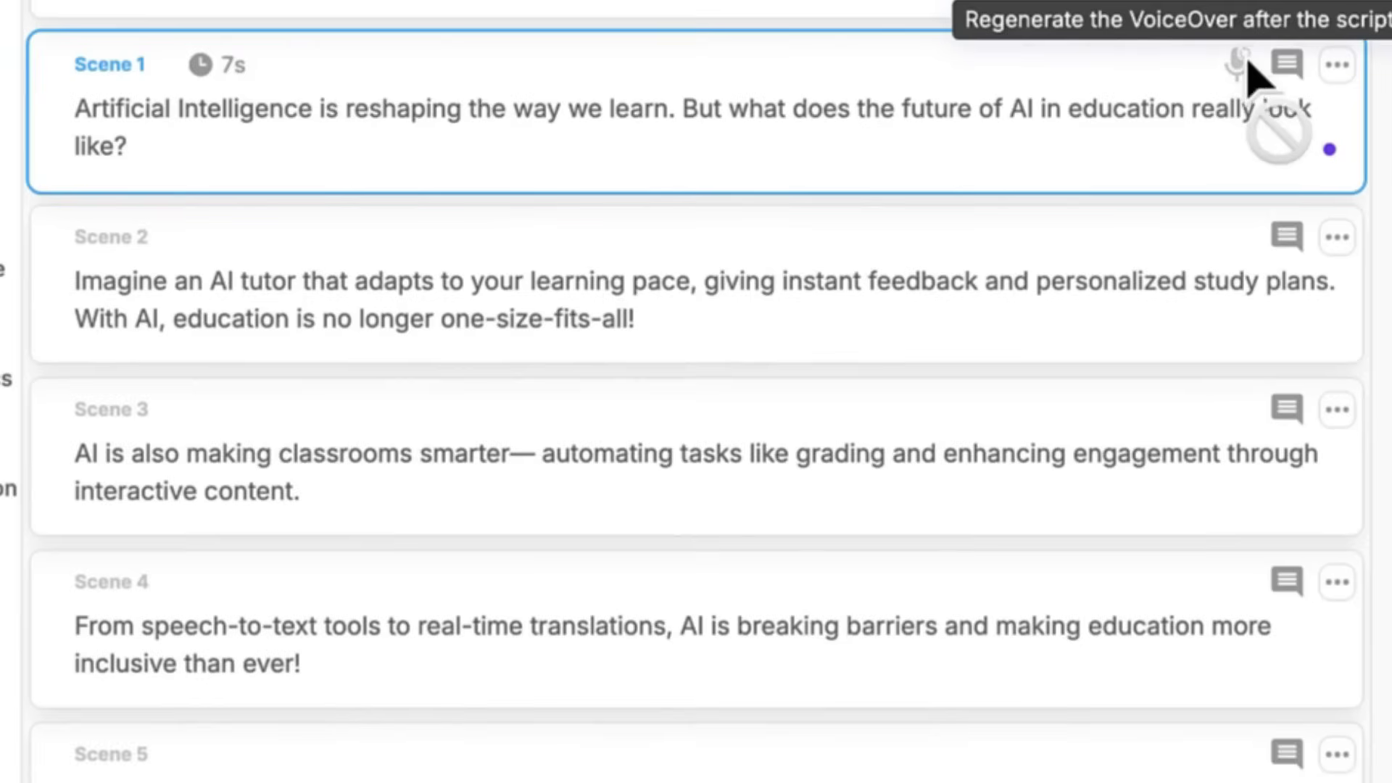
pyautogui.click(1335, 65)
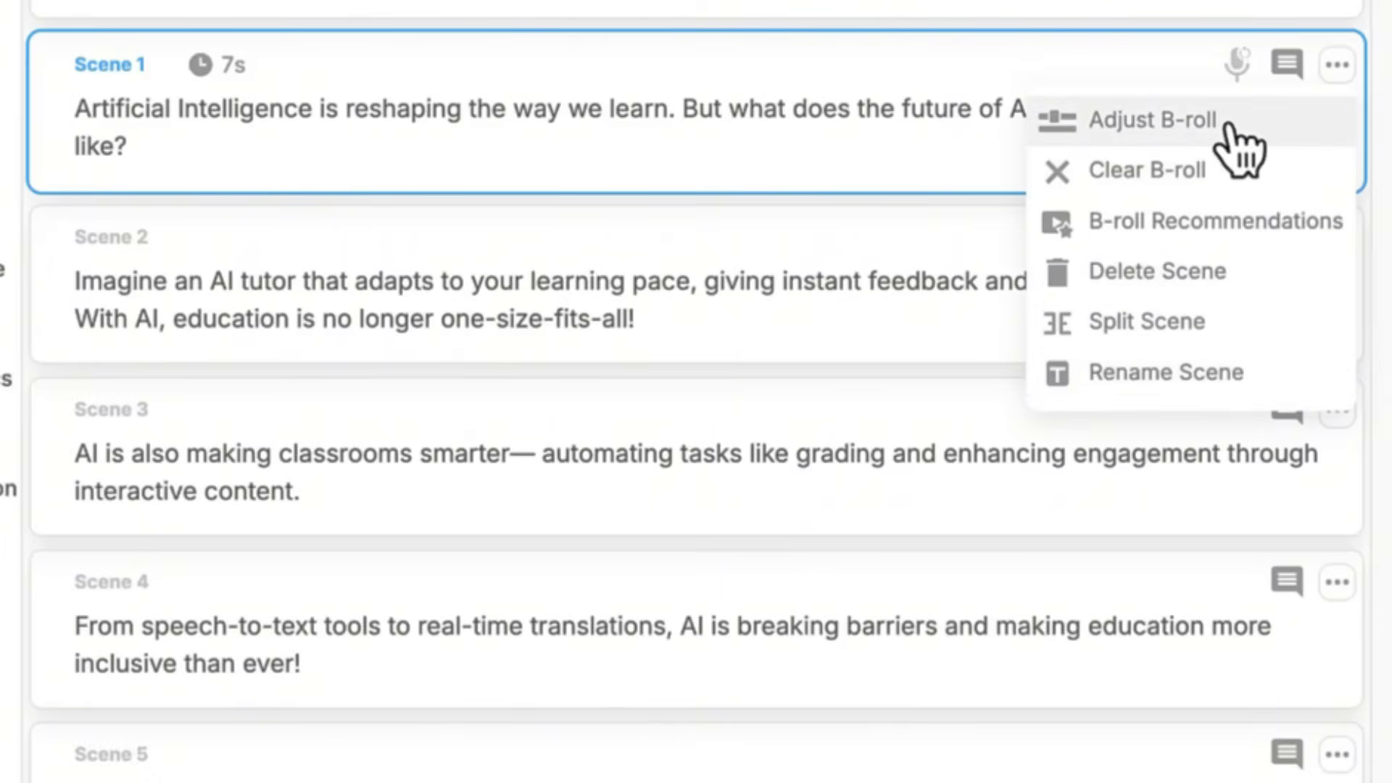
pyautogui.click(1268, 230)
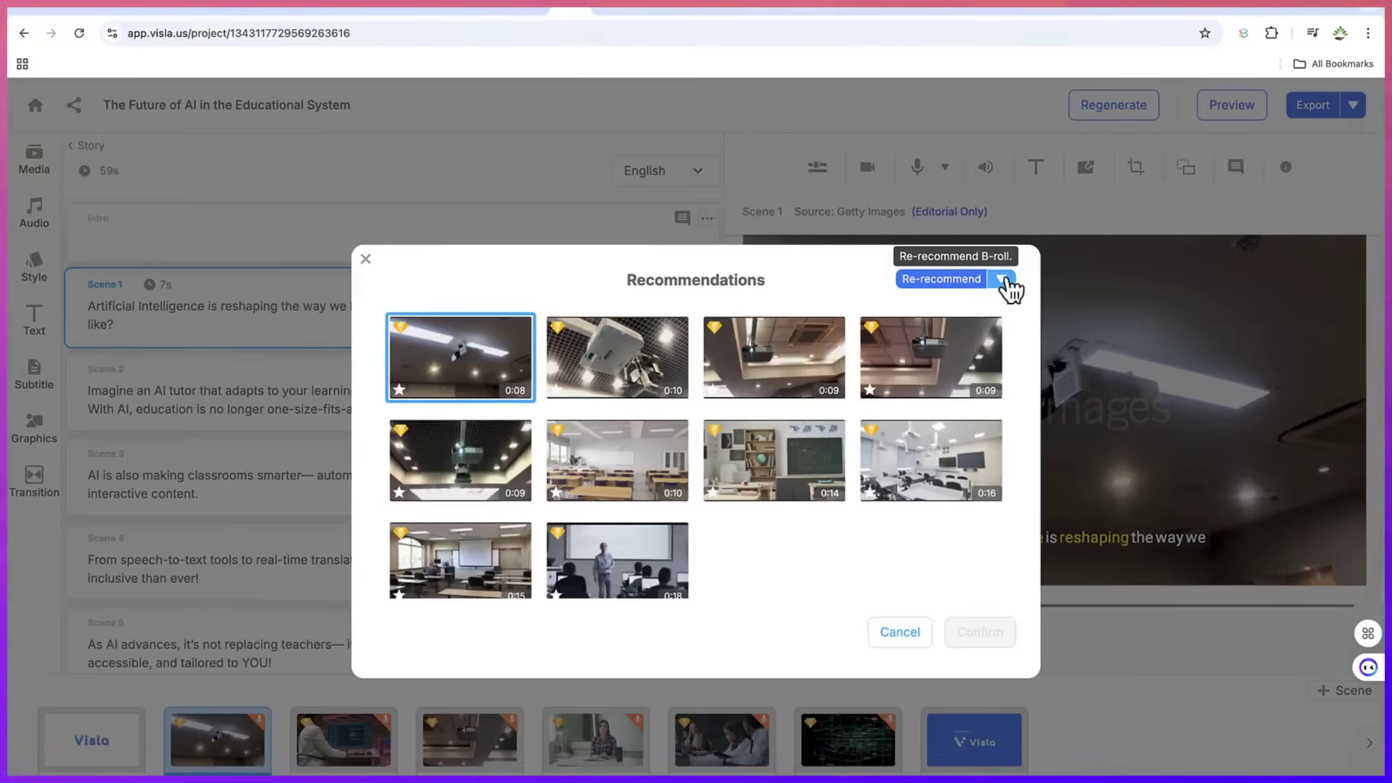
pyautogui.click(1317, 13)
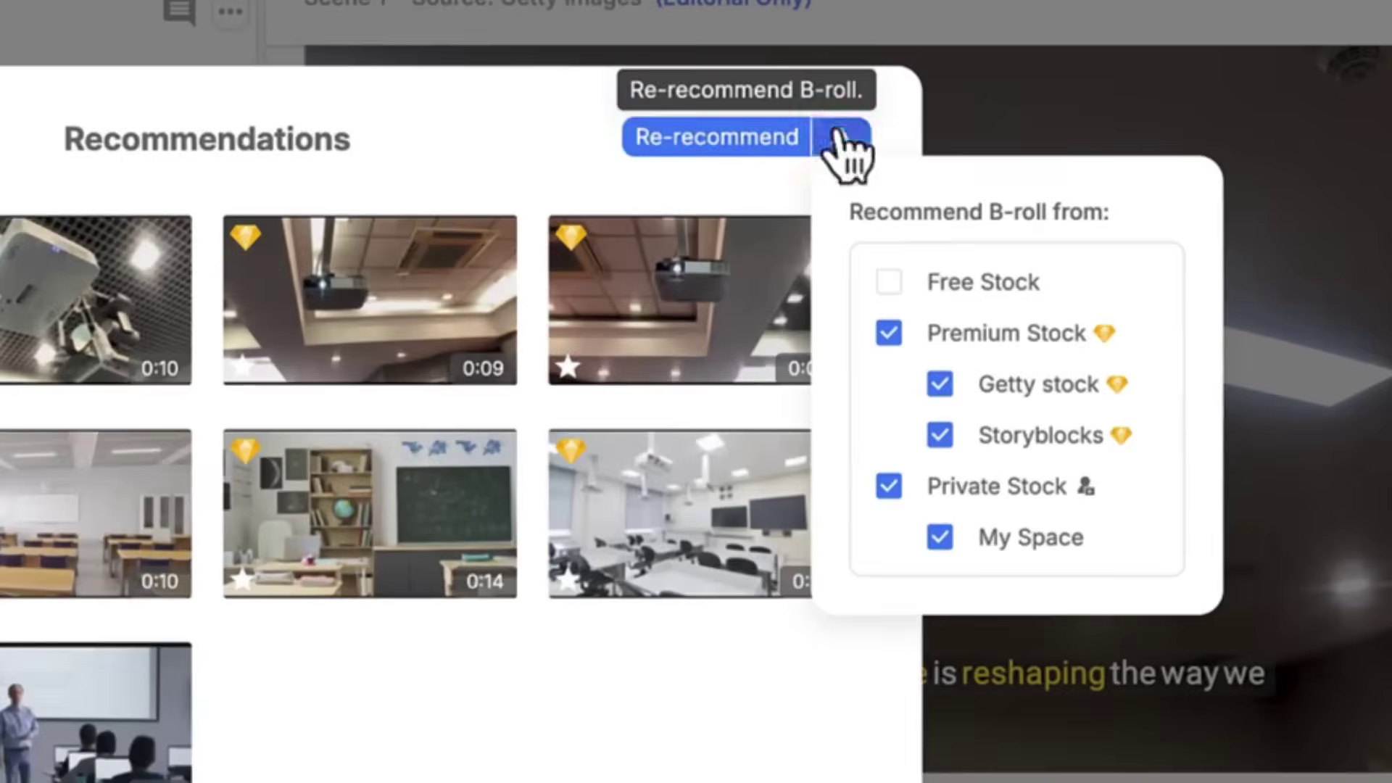
pyautogui.click(844, 138)
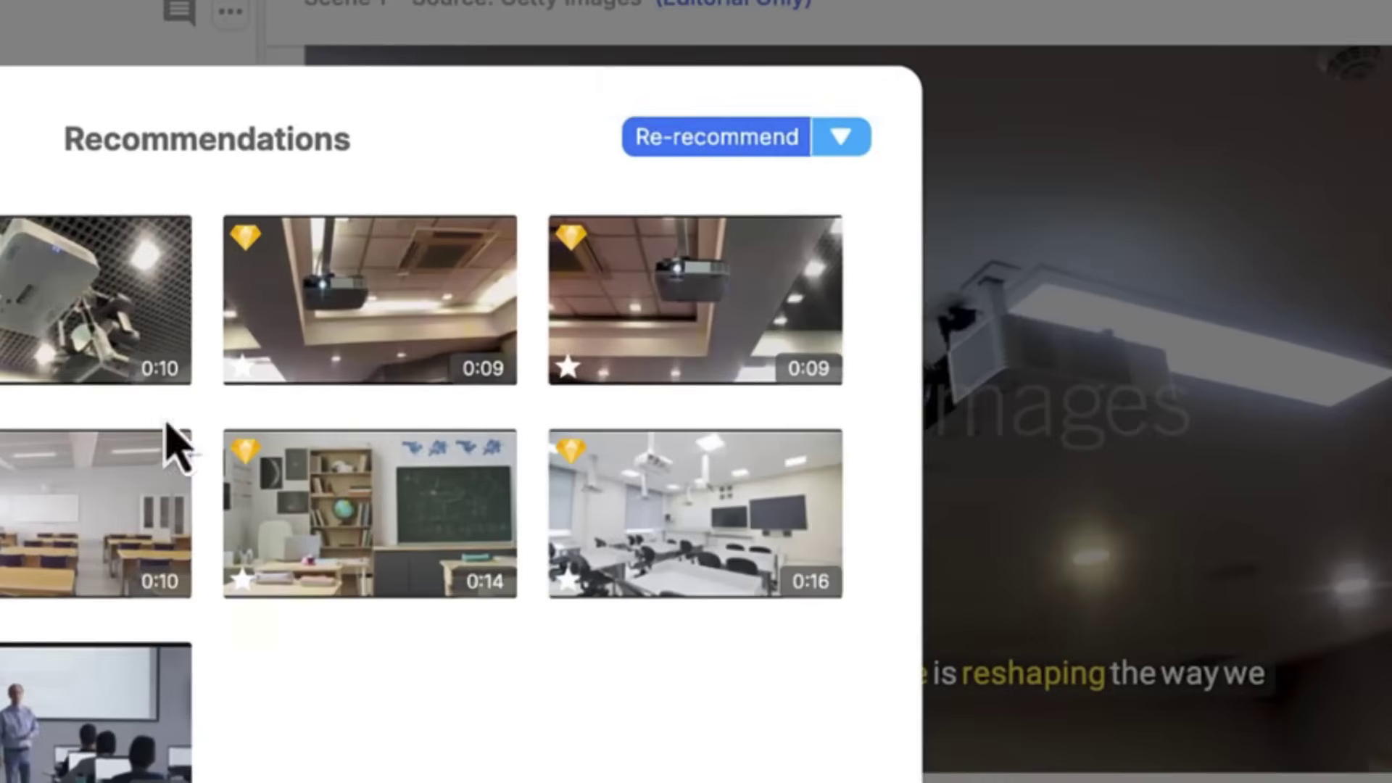
pyautogui.click(819, 533)
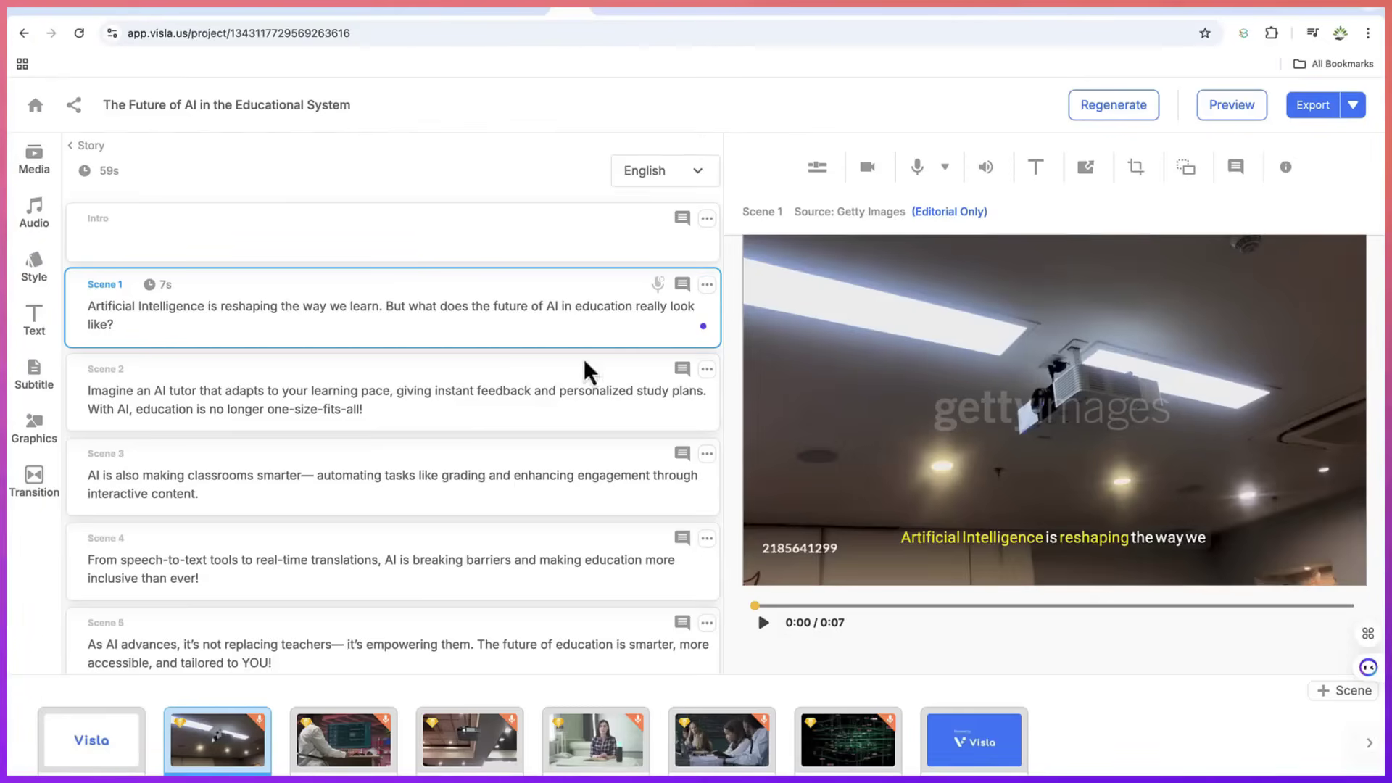
pyautogui.click(708, 285)
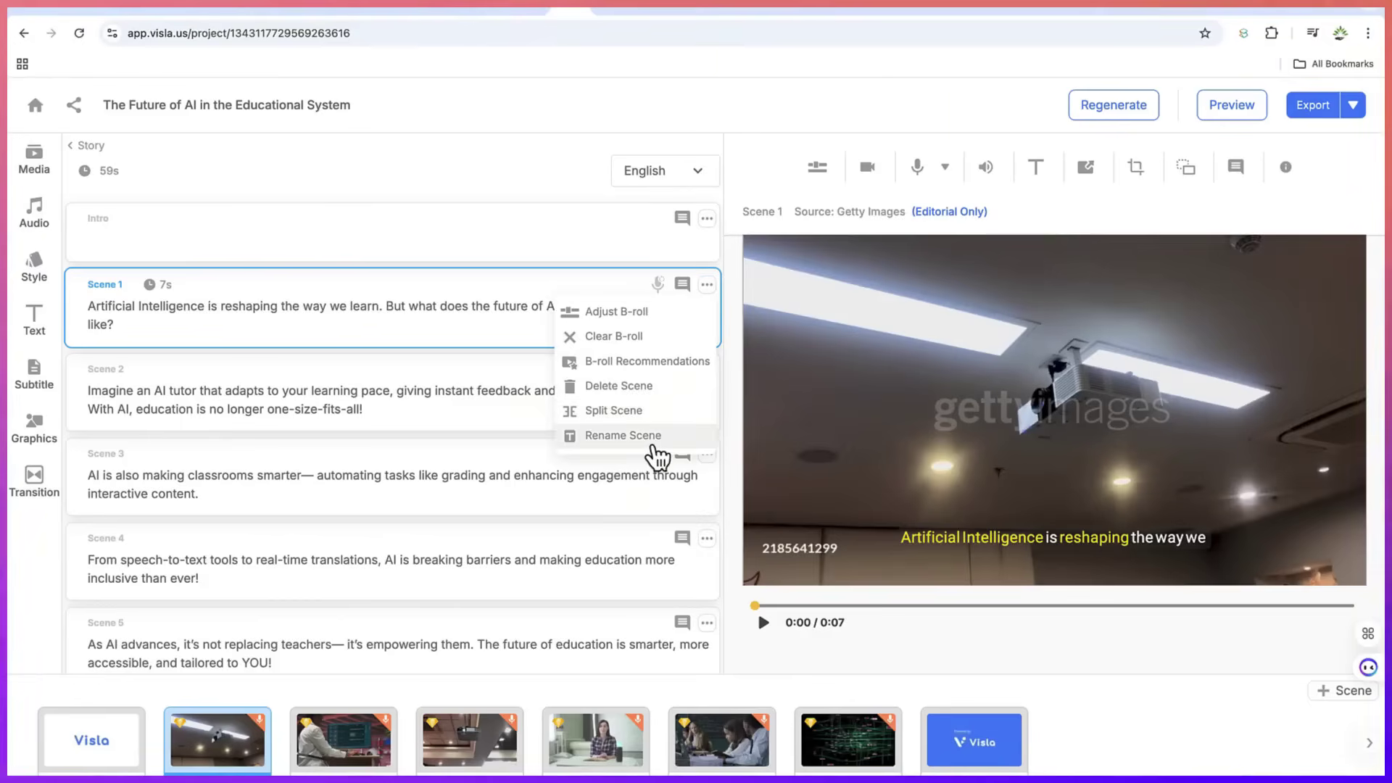
pyautogui.click(472, 320)
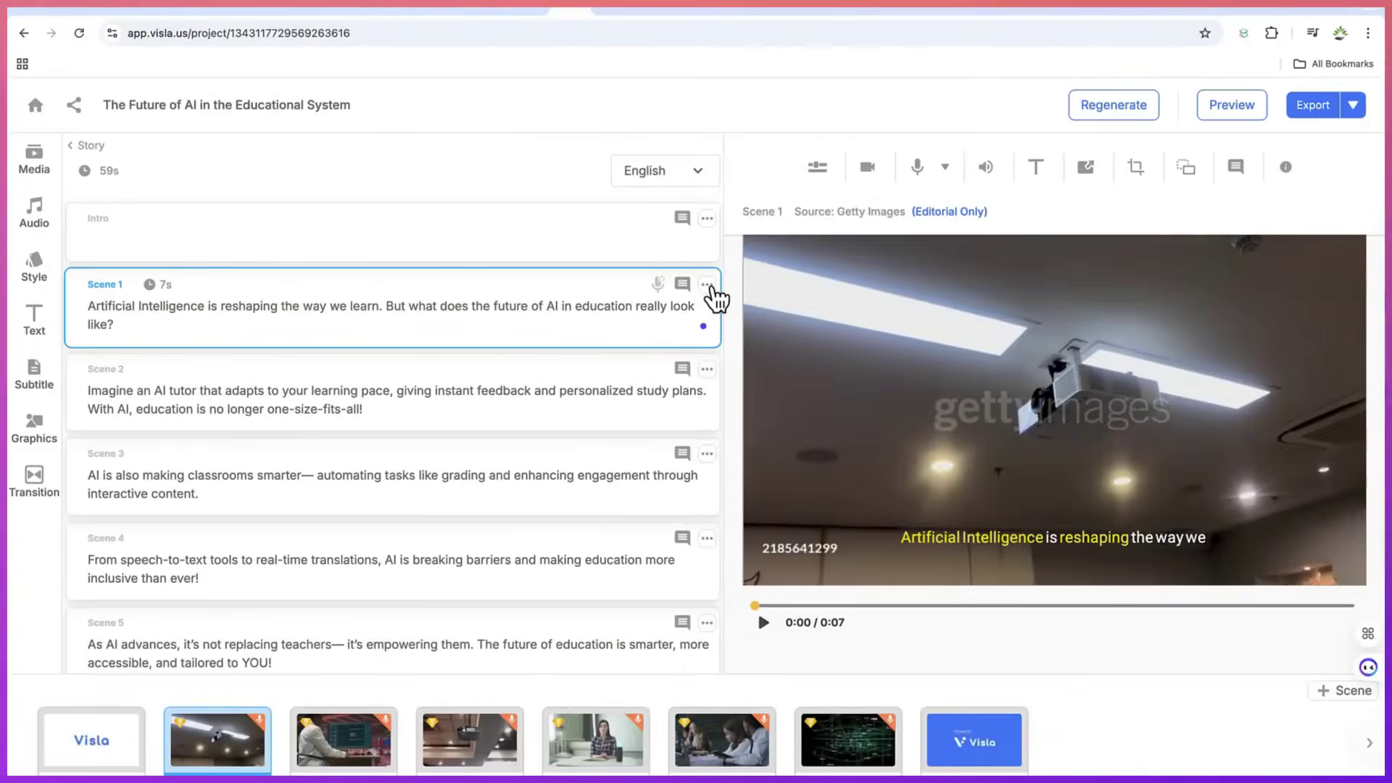
pyautogui.click(774, 217)
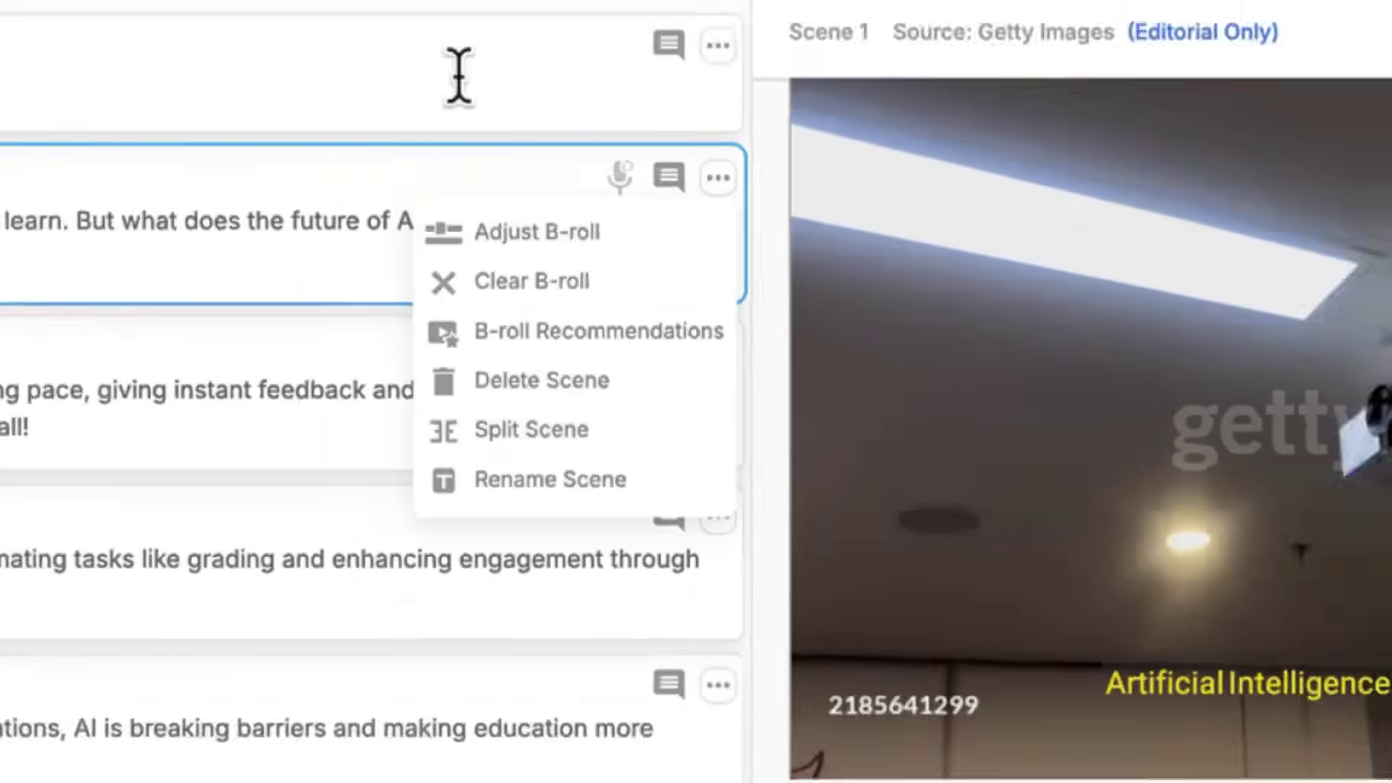
pyautogui.click(346, 229)
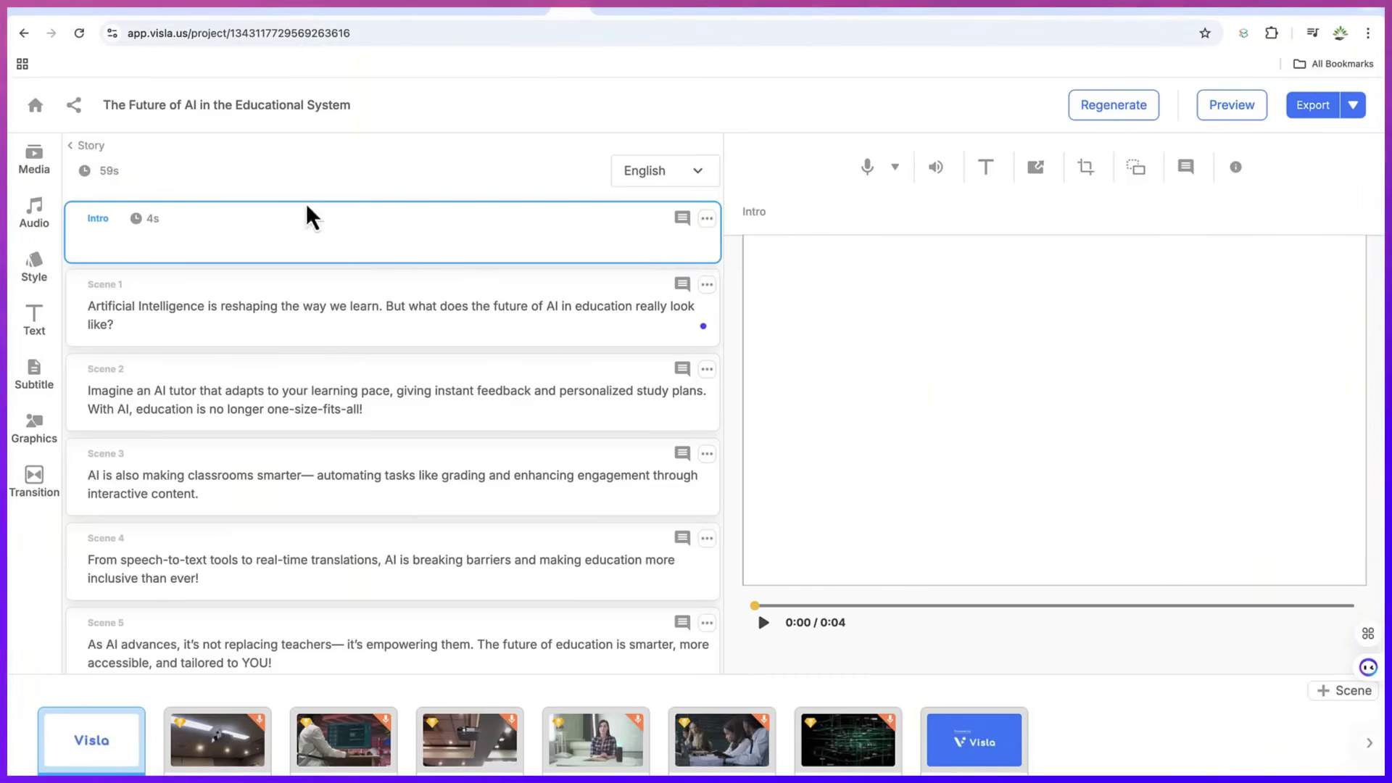
pyautogui.click(222, 750)
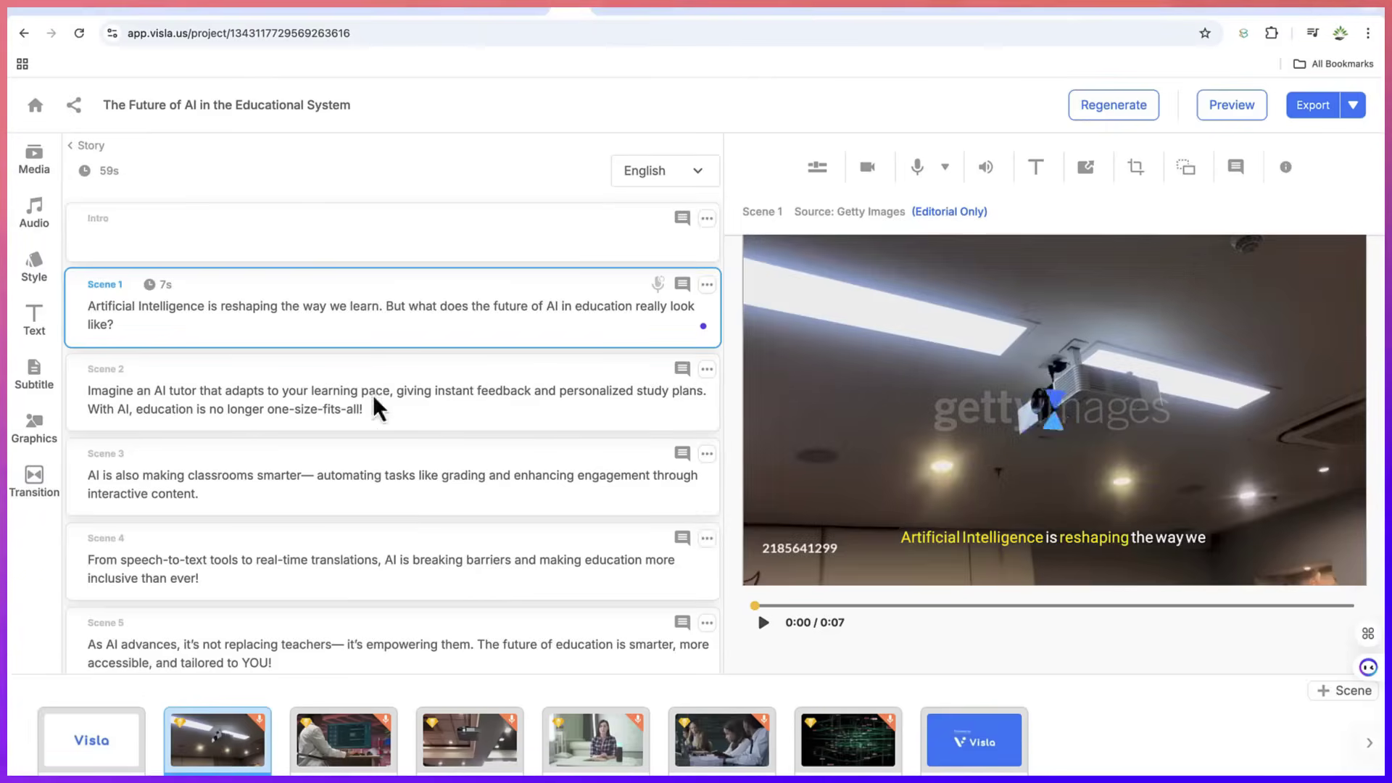
pyautogui.click(697, 170)
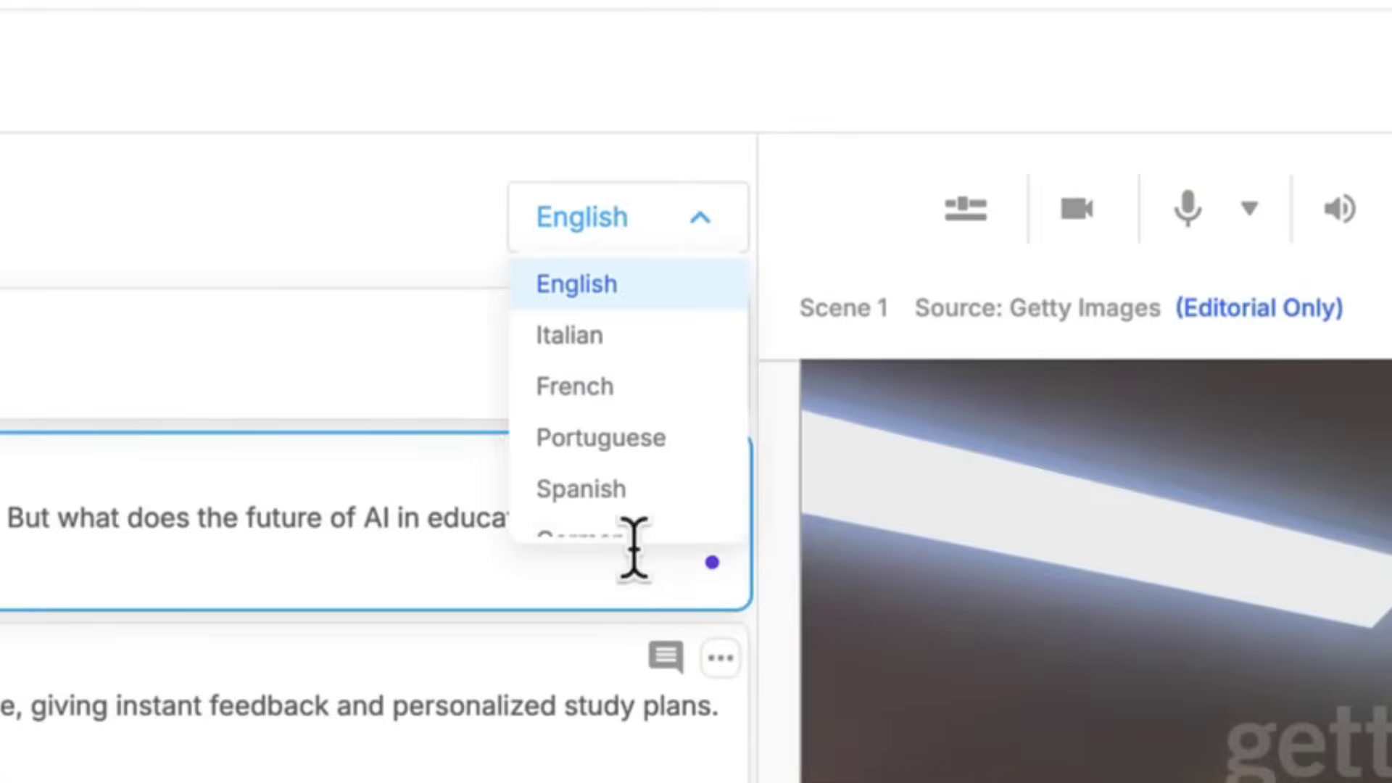
pyautogui.click(633, 549)
pyautogui.hotkey('ctrl', 'a')
pyautogui.click(481, 302)
pyautogui.click(345, 349)
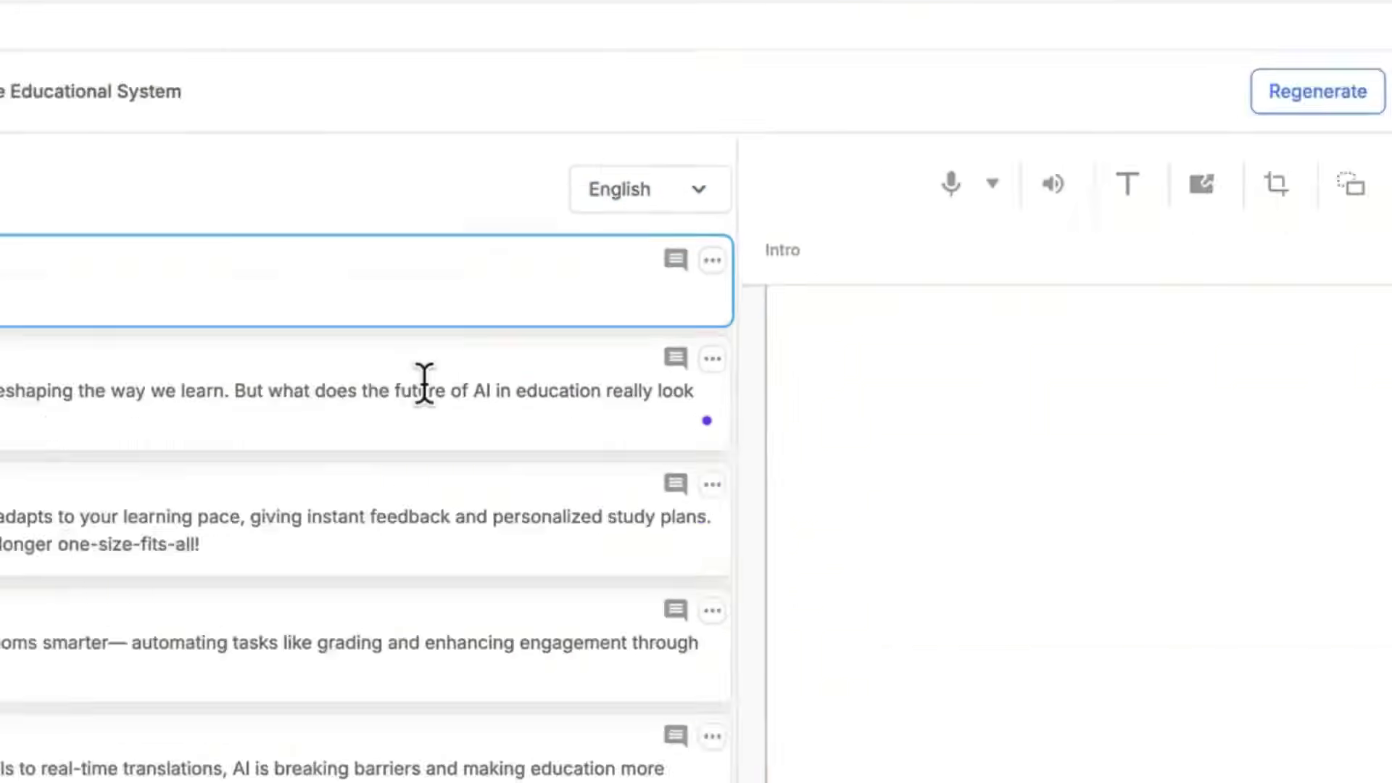
# Return to Scene 1 and browse the media library's Project Media and empty Starred tabs.
pyautogui.click(290, 503)
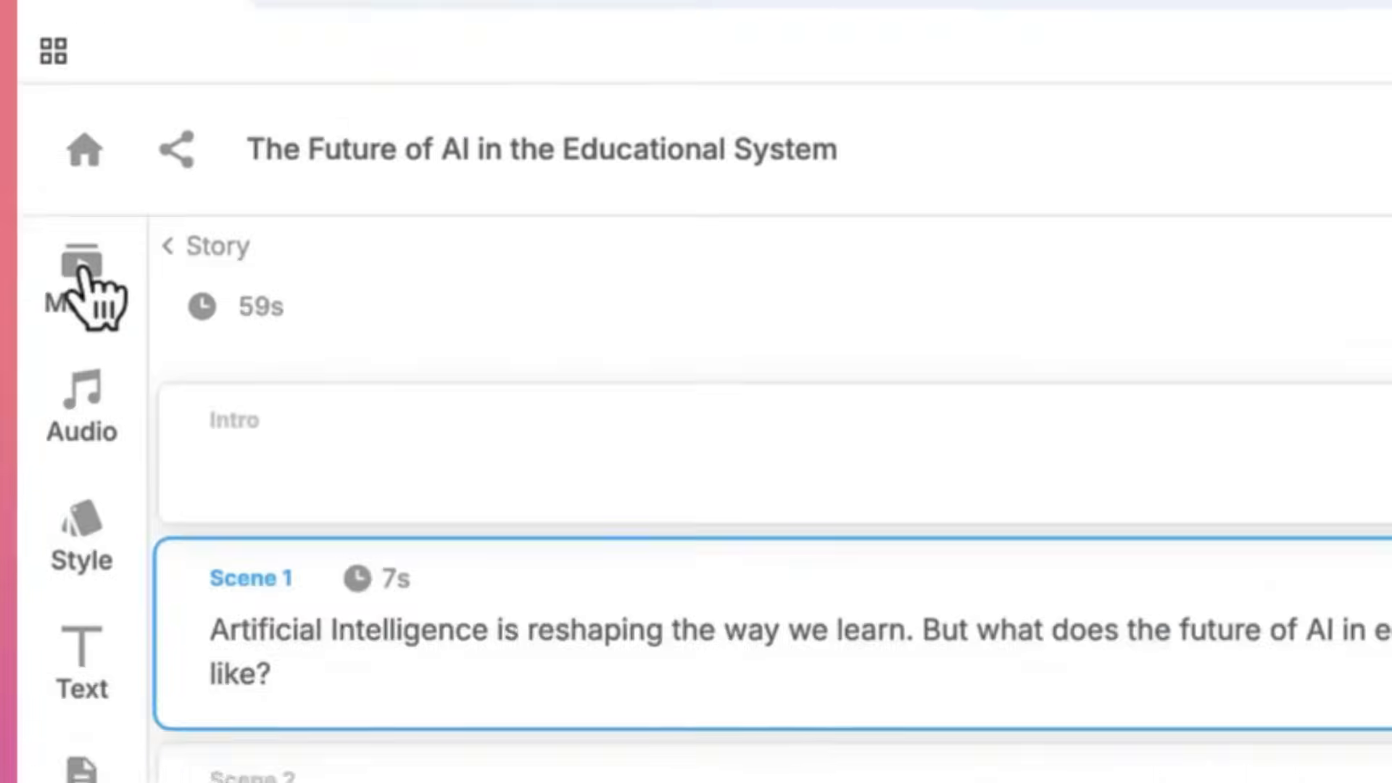
pyautogui.click(44, 159)
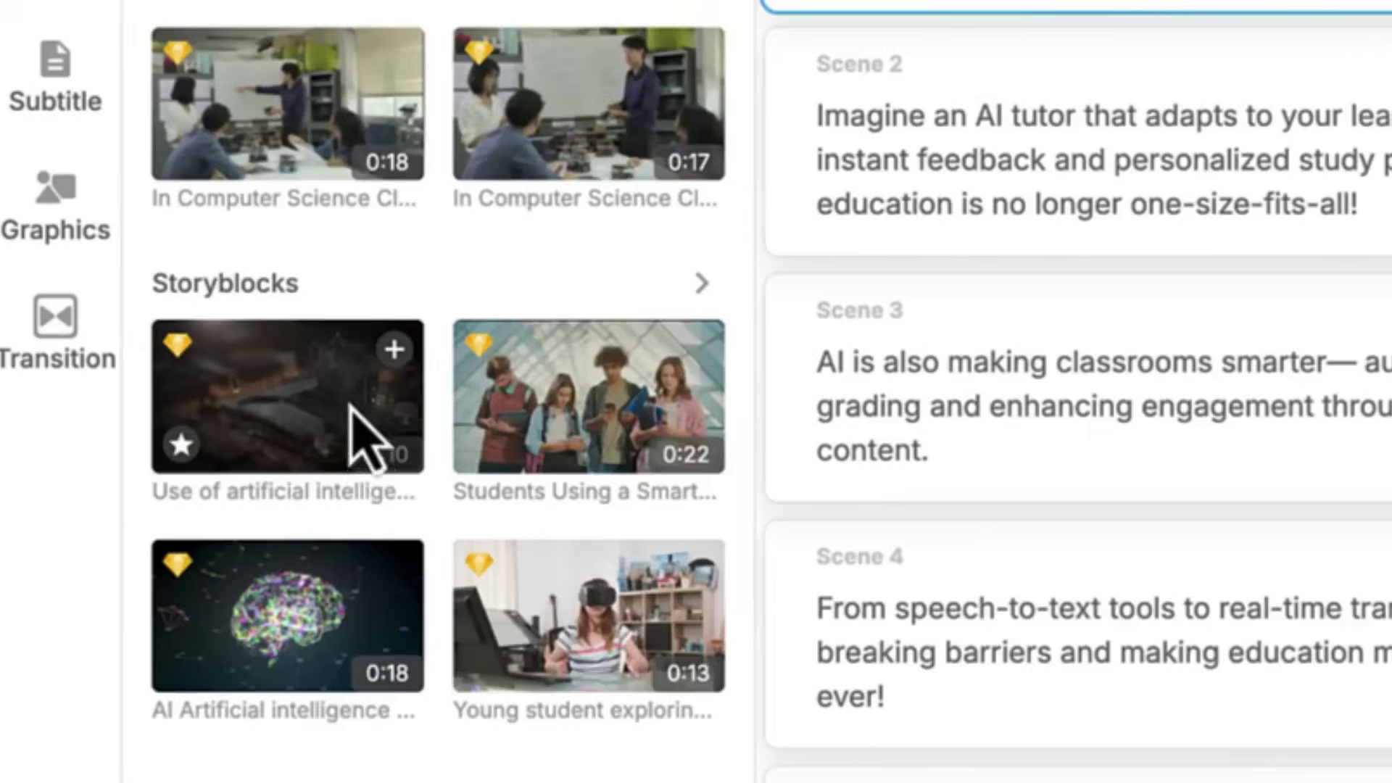
pyautogui.scroll(-6, 357, 431)
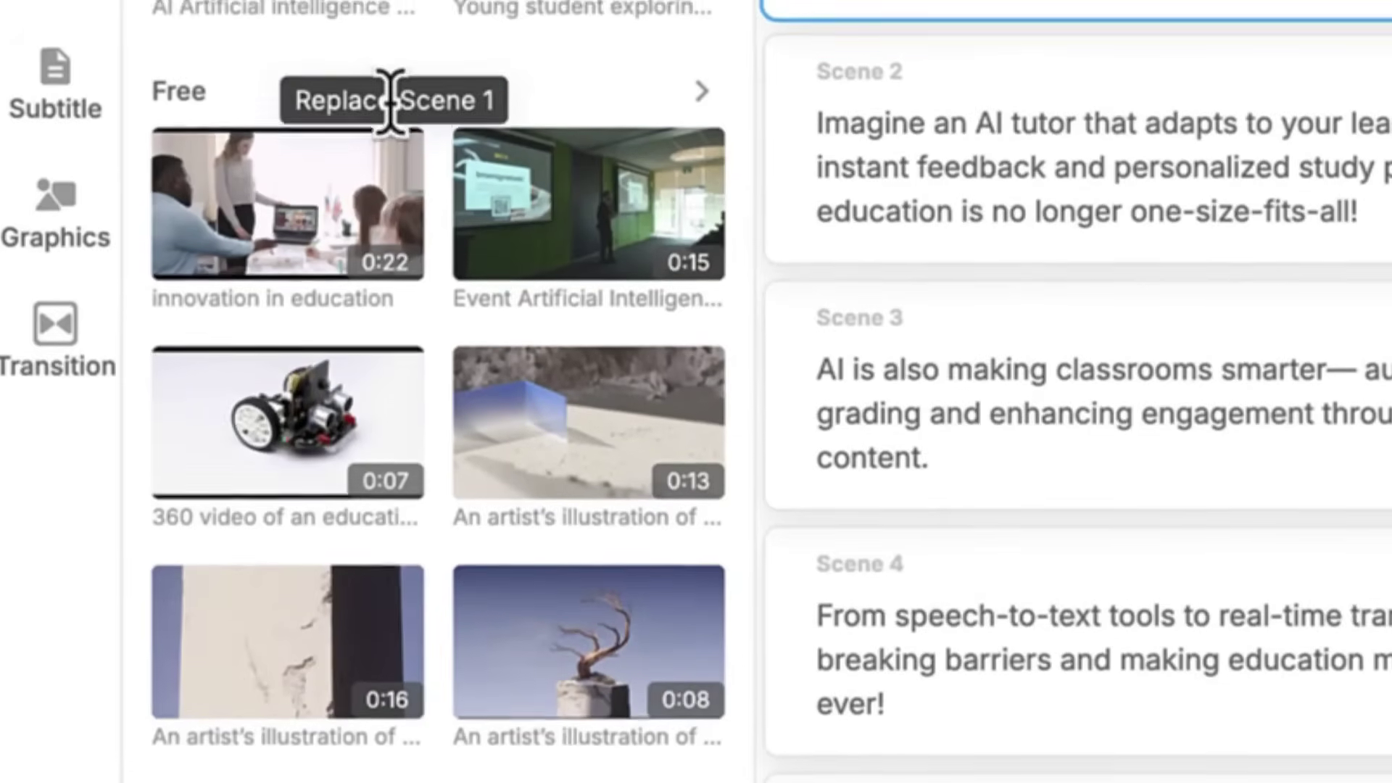
pyautogui.click(428, 273)
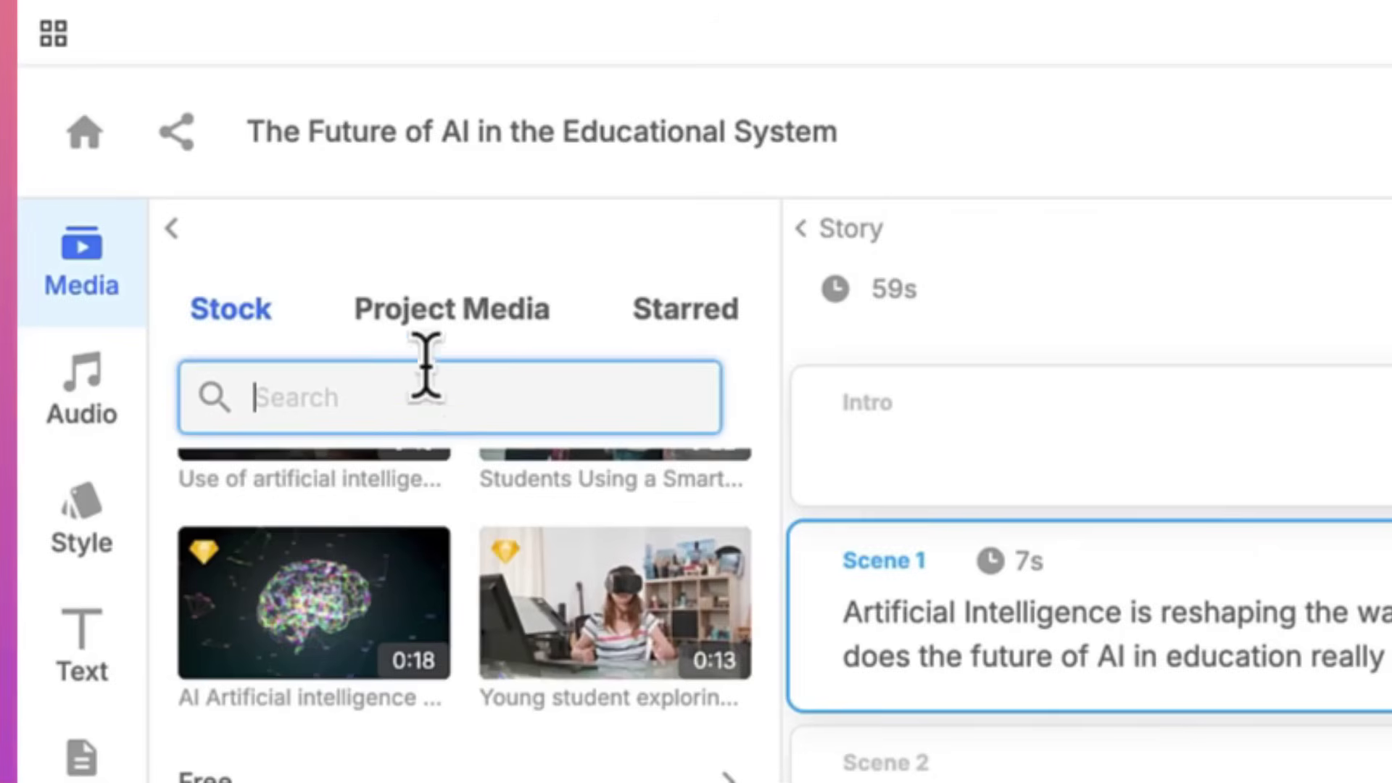
pyautogui.click(435, 325)
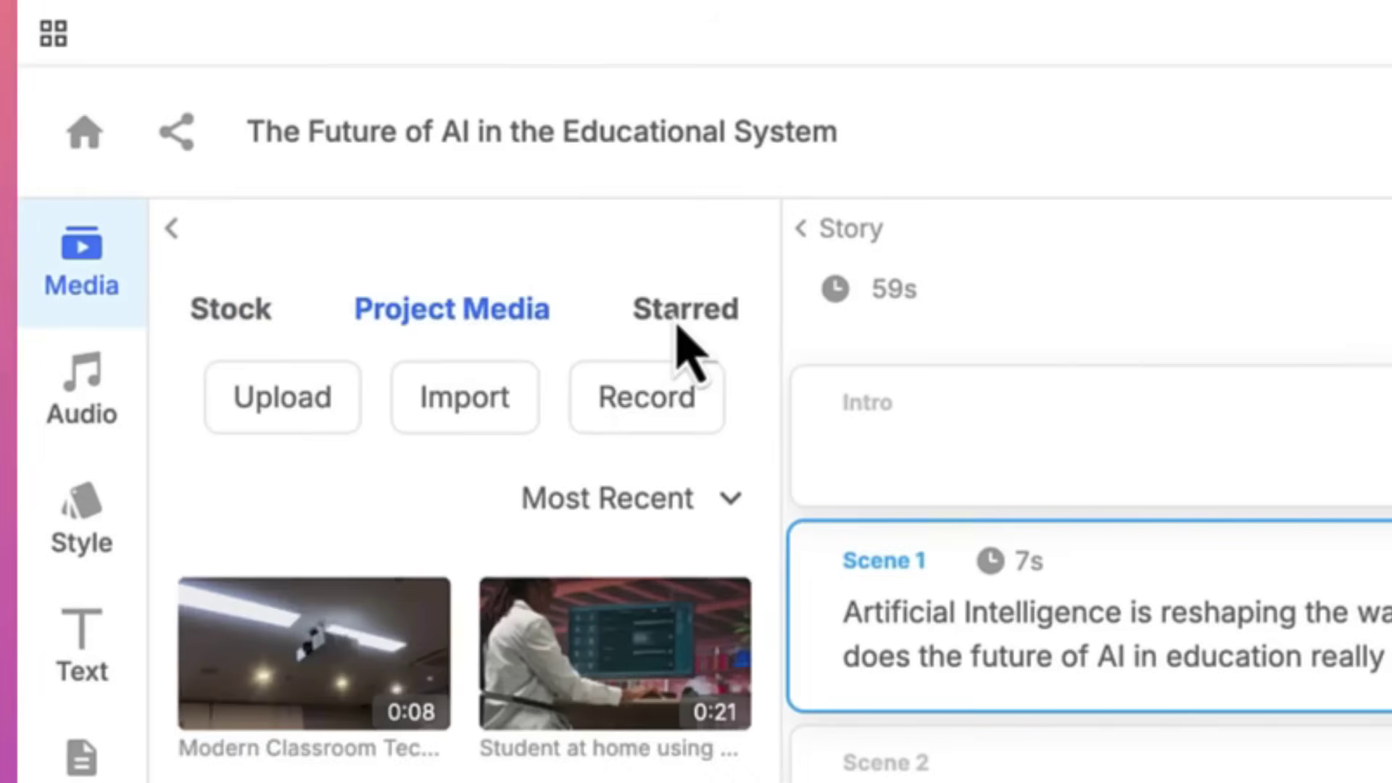
pyautogui.click(685, 340)
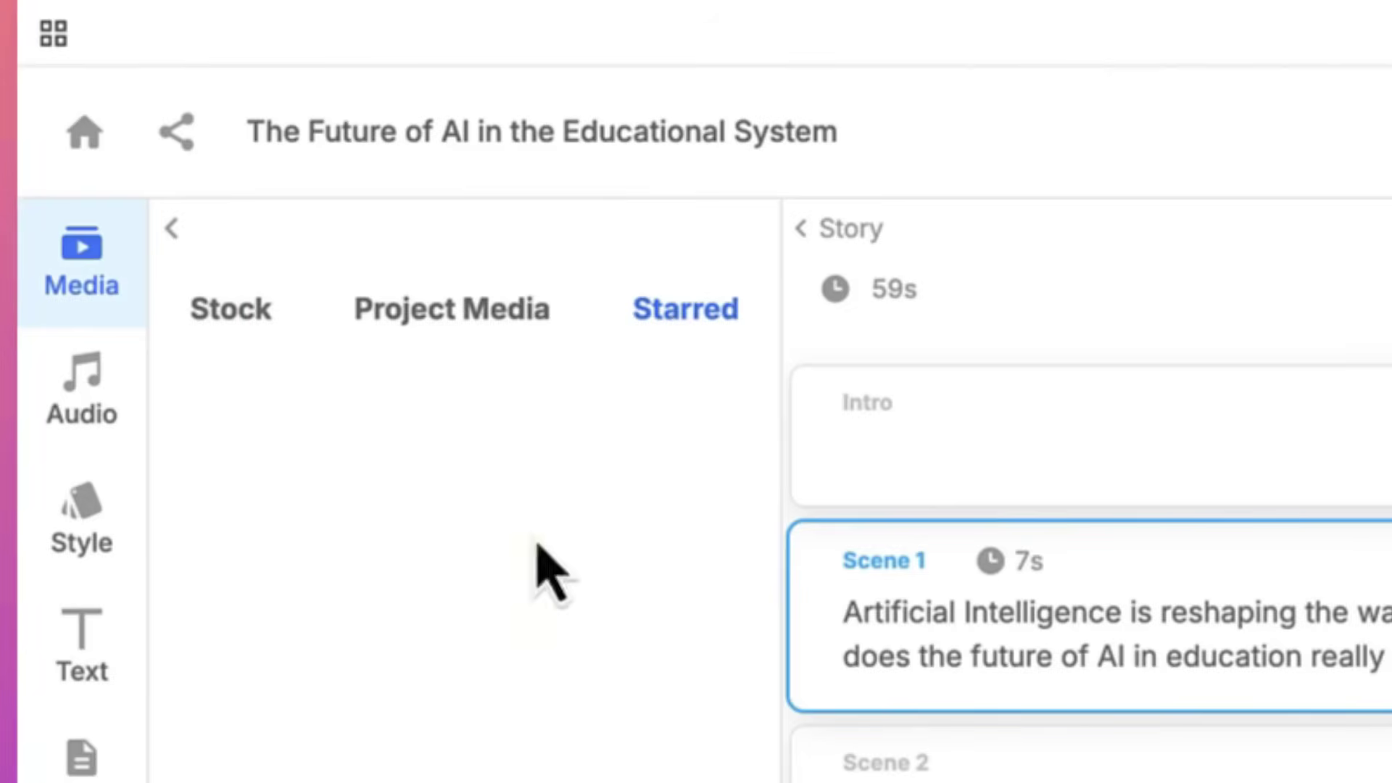
# Show the Audio panel with the 'Movement' background track and its autofit and ducking options.
pyautogui.click(82, 392)
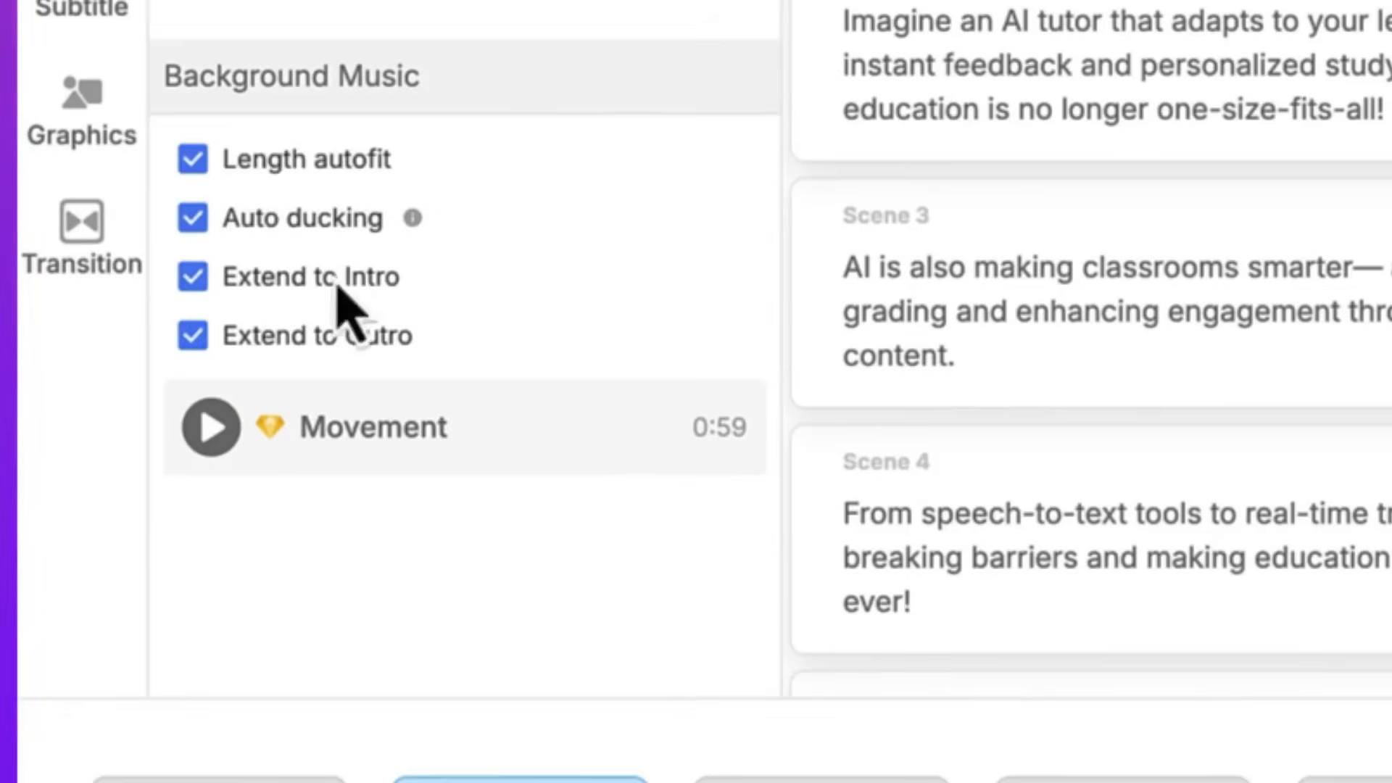
# In the Style settings, keep the video's aspect ratio at Landscape (16:9).
pyautogui.click(90, 239)
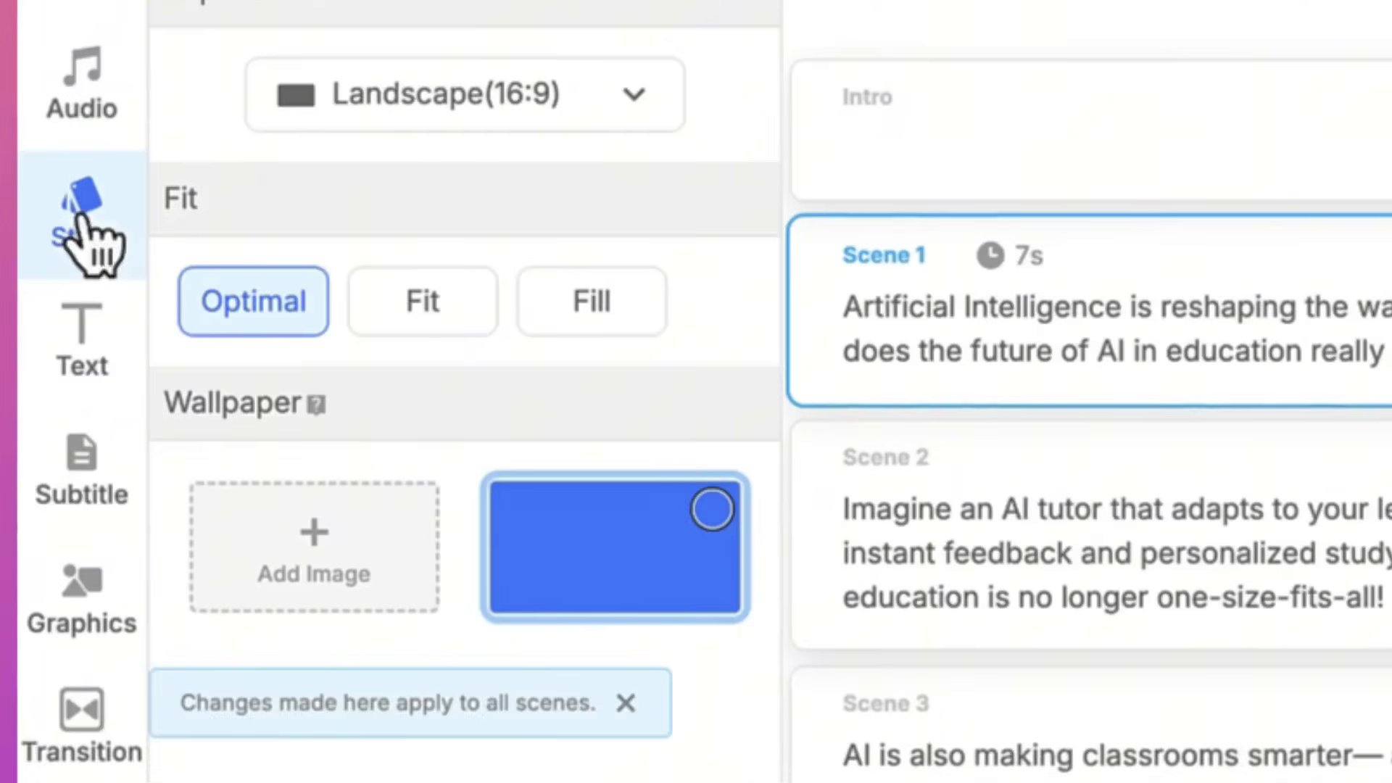
pyautogui.click(608, 123)
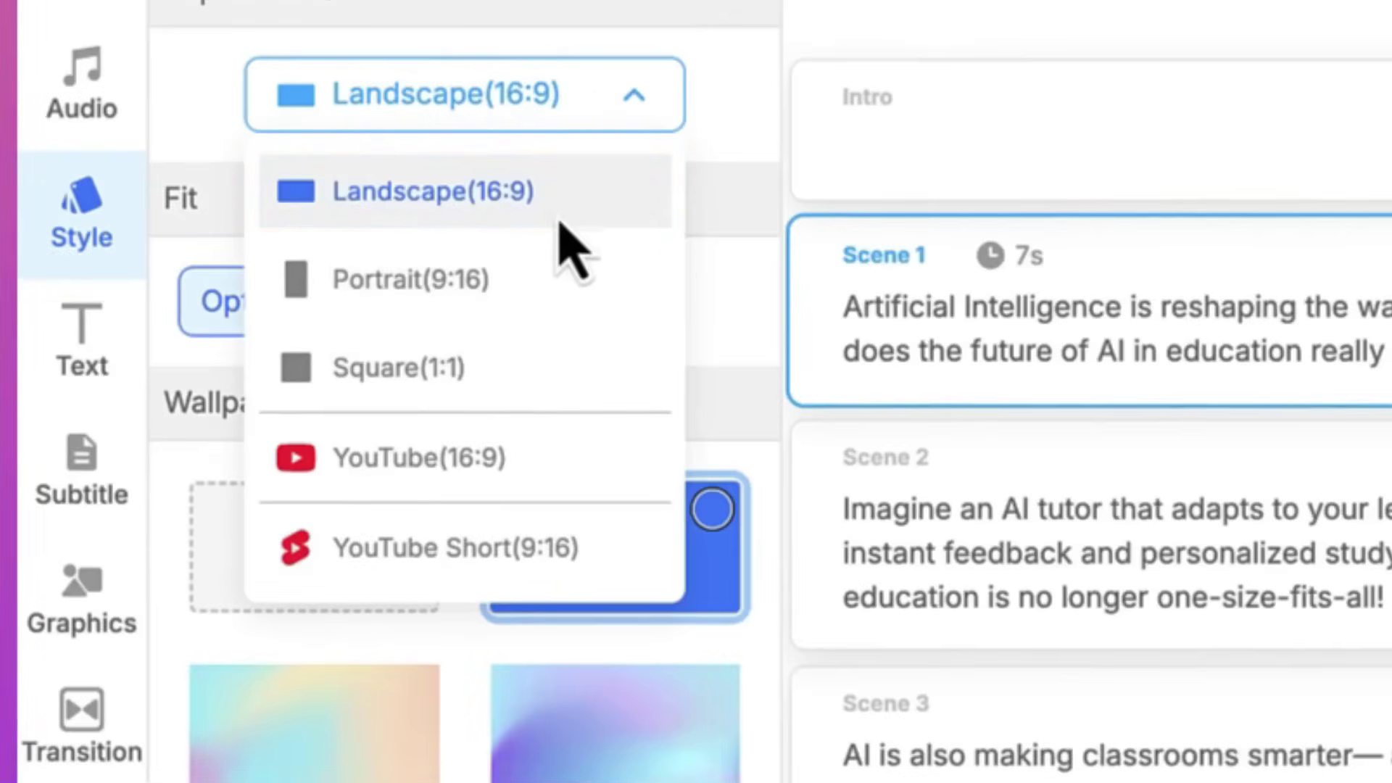
pyautogui.scroll(-5, 538, 471)
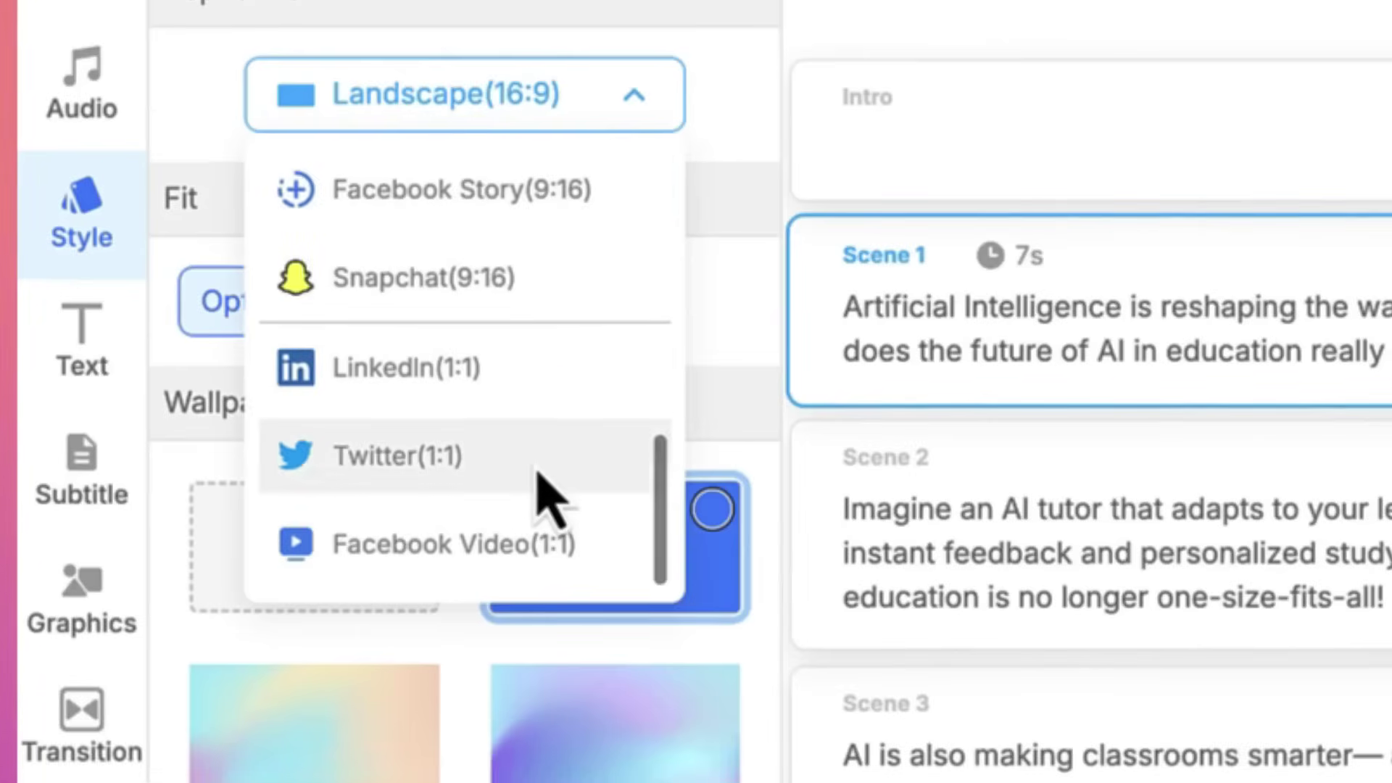
pyautogui.scroll(9, 538, 475)
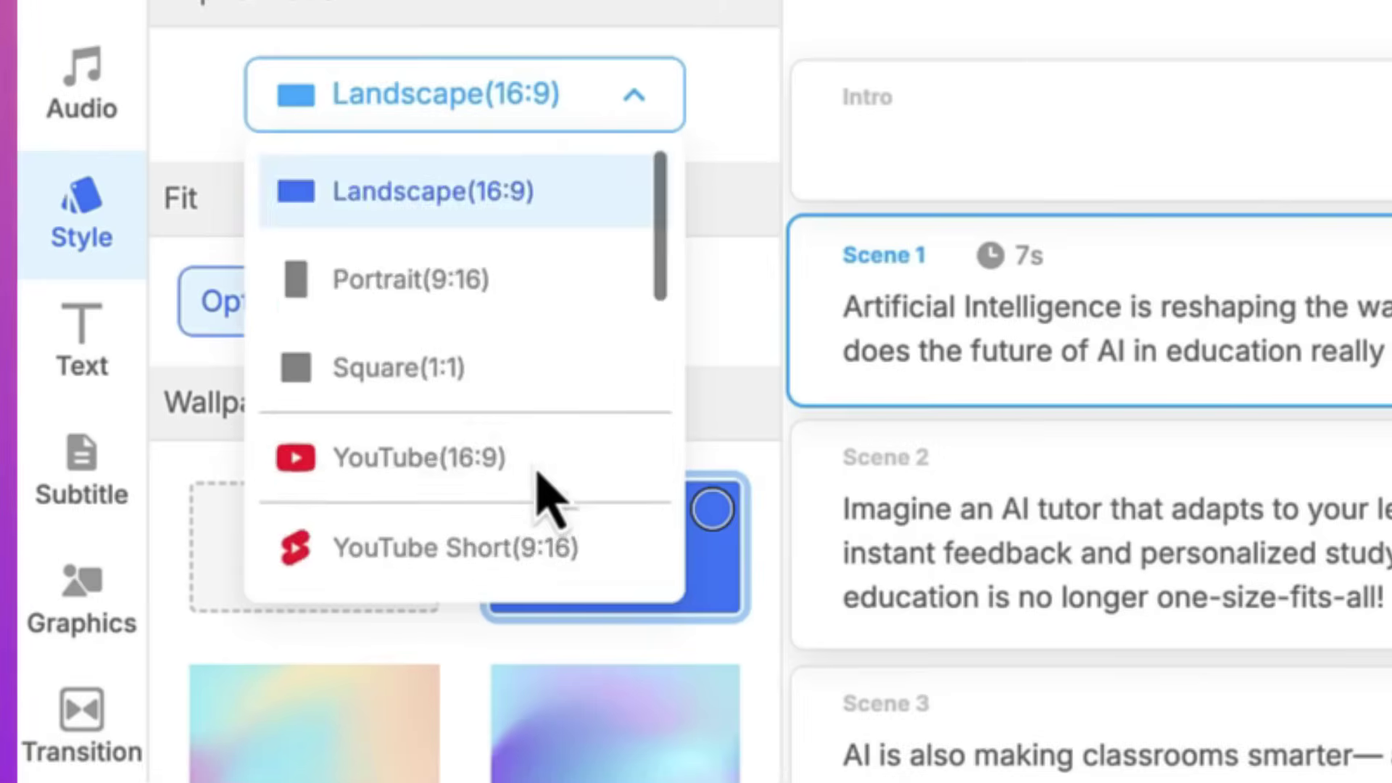
pyautogui.scroll(-5, 538, 475)
pyautogui.scroll(3, 606, 273)
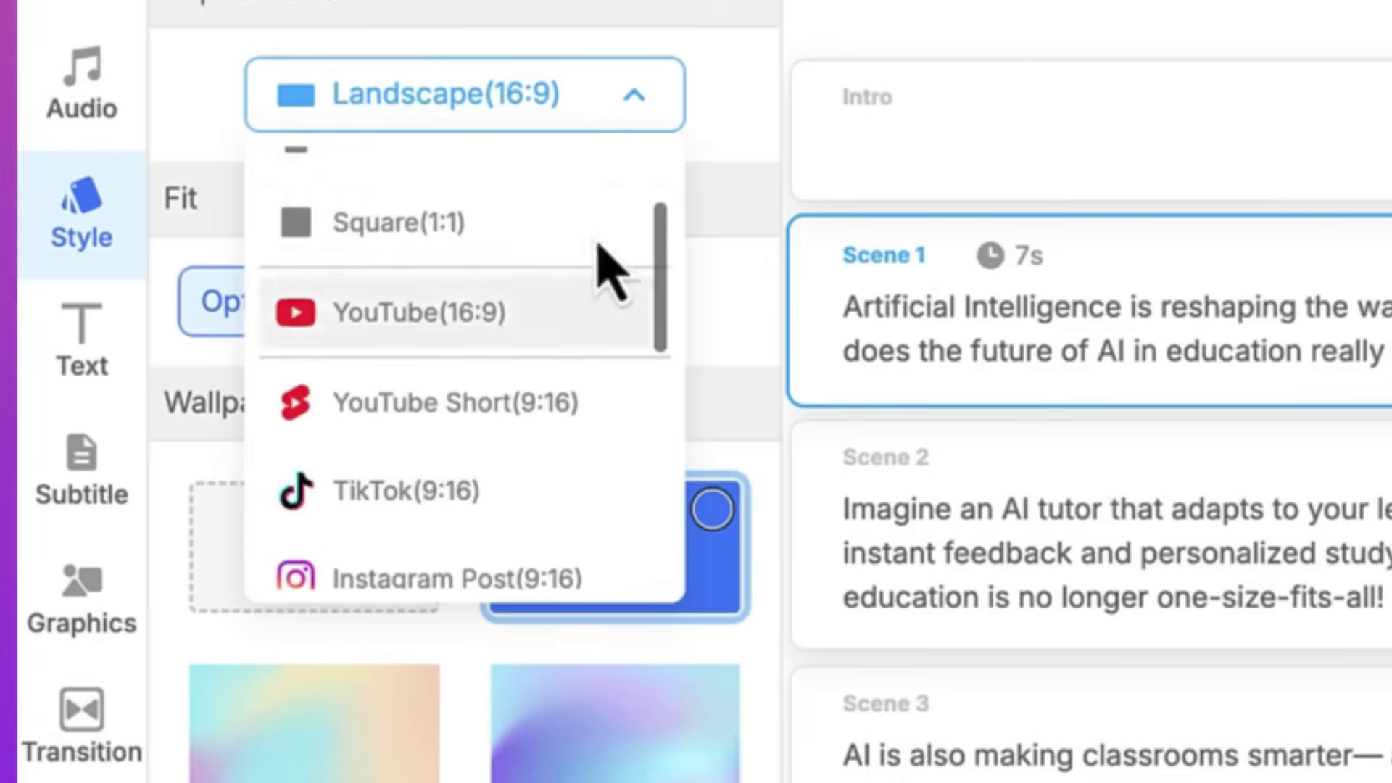
pyautogui.click(652, 119)
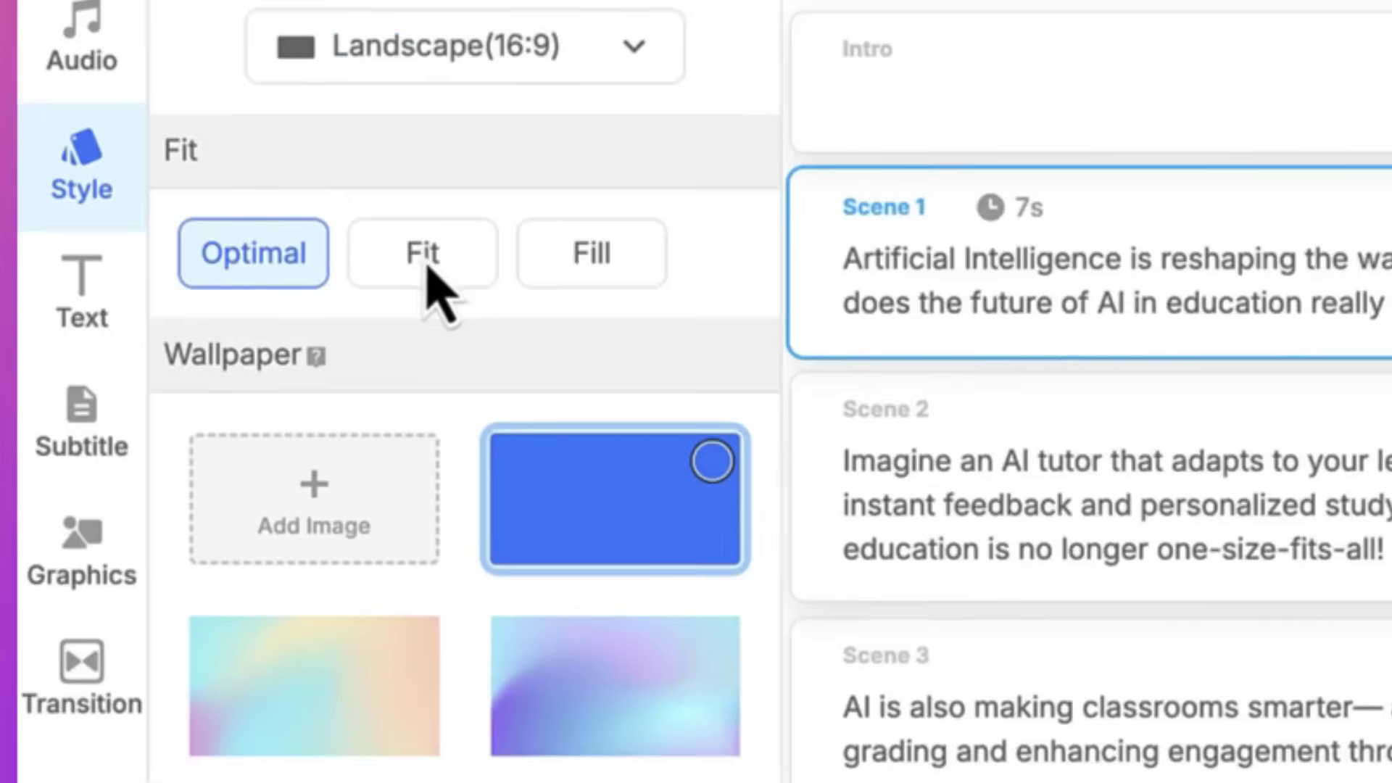
# Switch media scaling from Fit to Fill, then browse the wallpaper options.
pyautogui.click(417, 264)
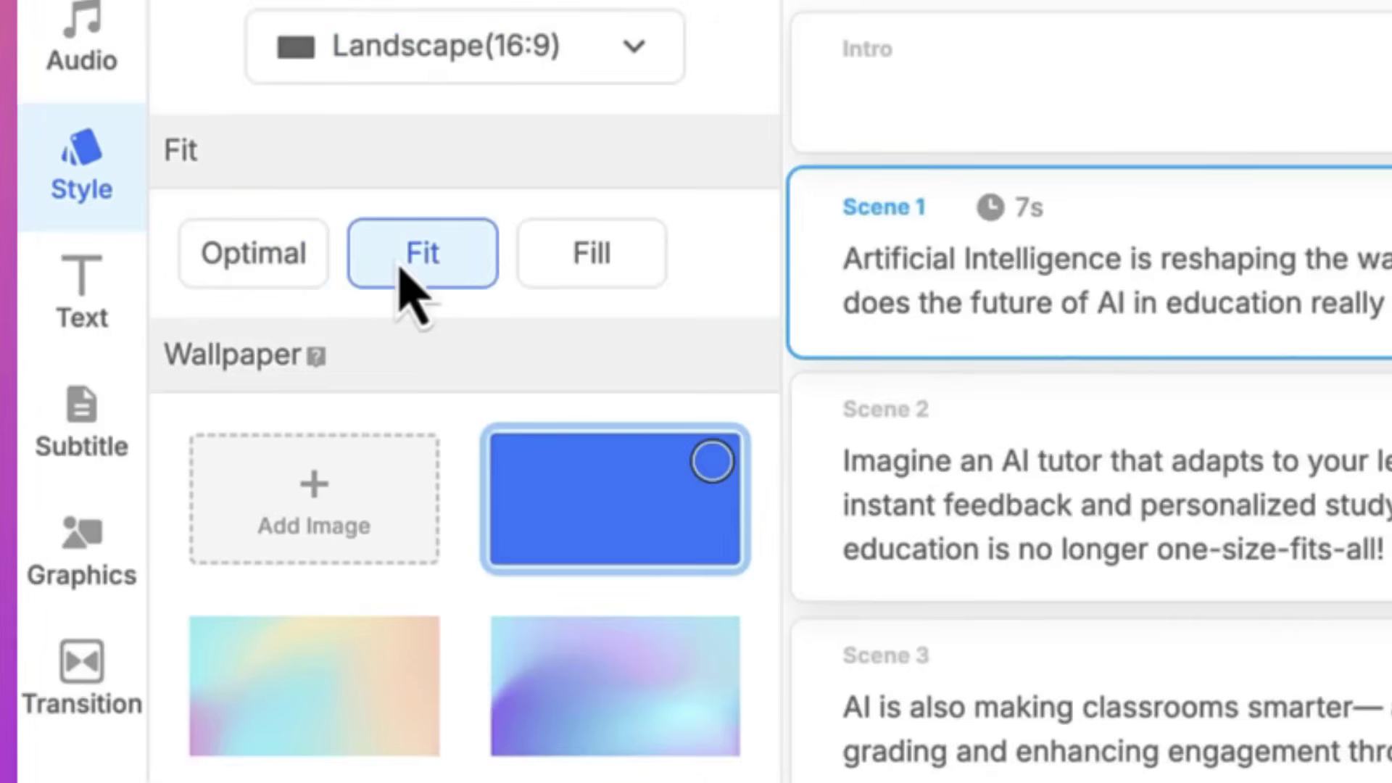
pyautogui.click(578, 282)
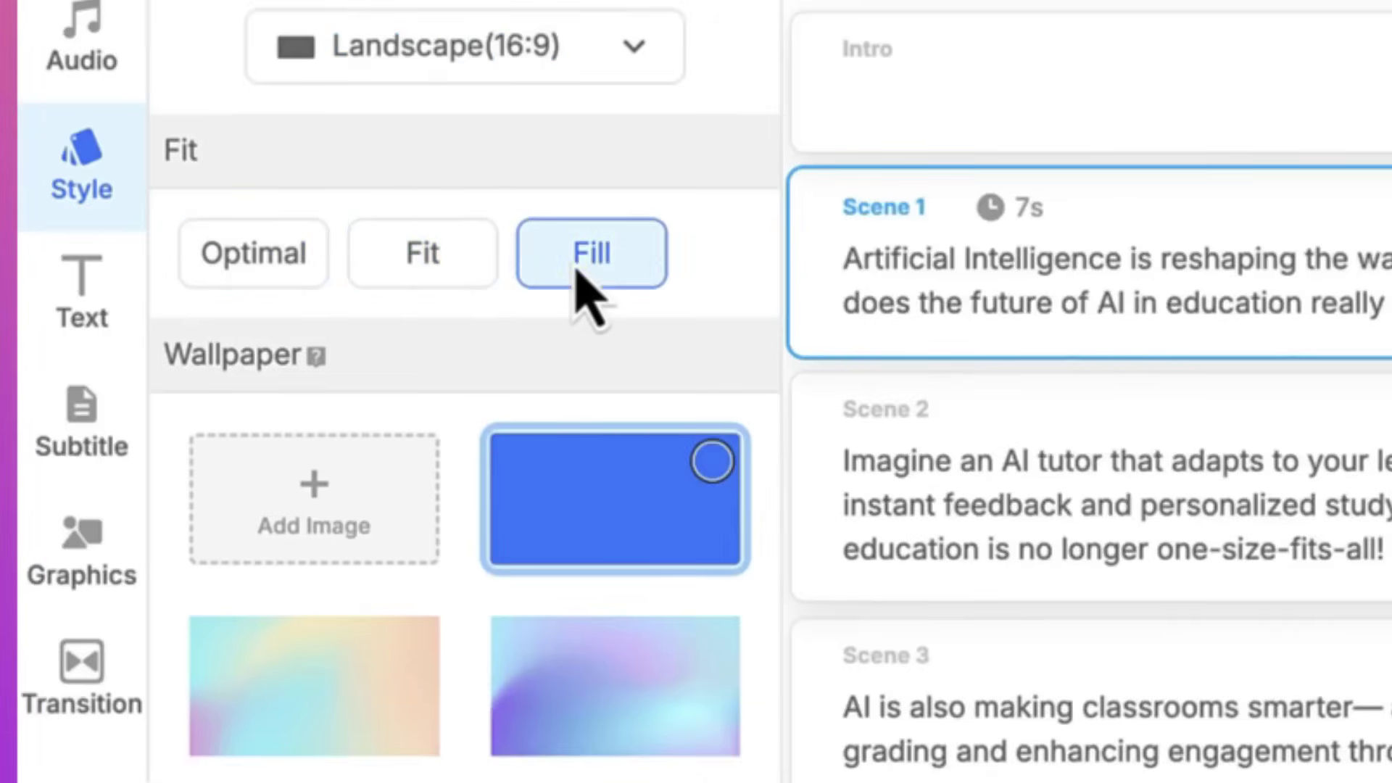
pyautogui.scroll(-5, 522, 714)
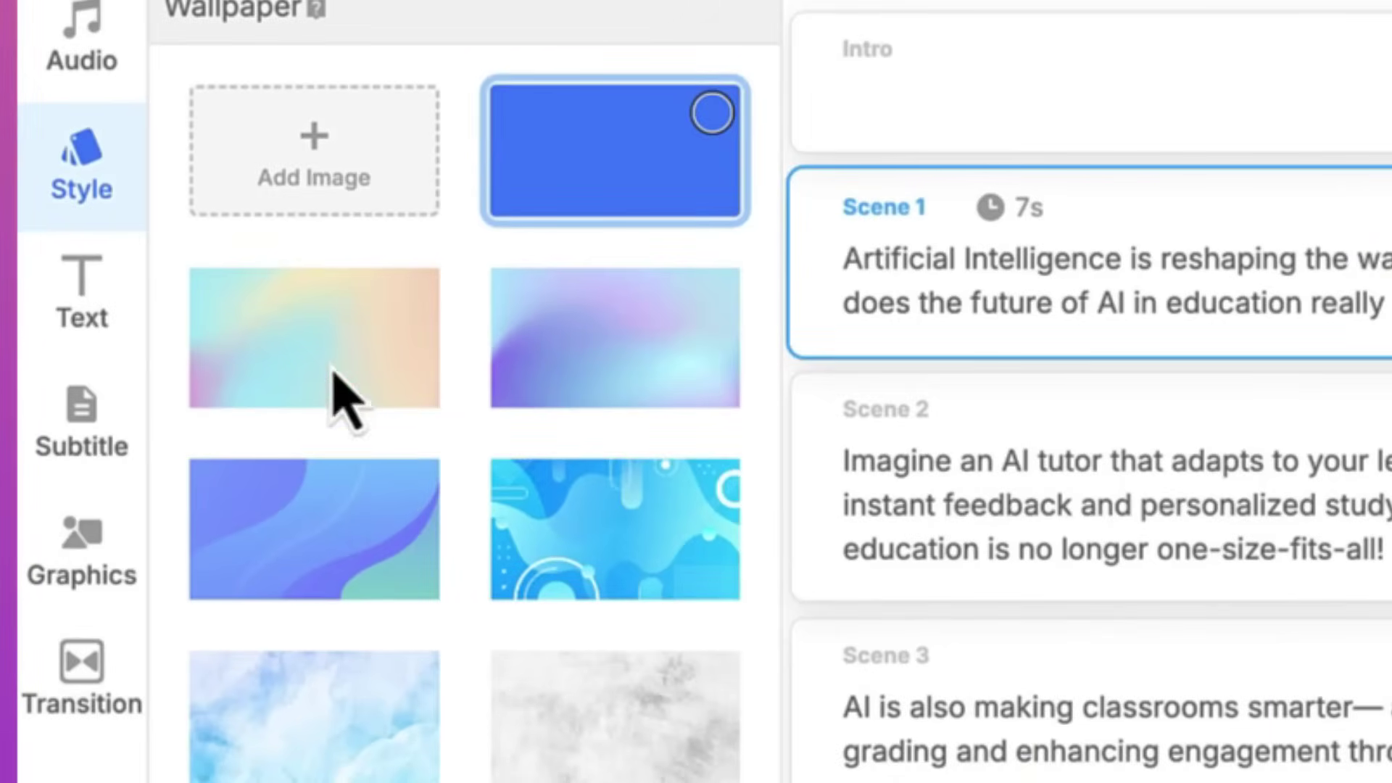
# In the header text settings, keep the header size at T4.
pyautogui.click(72, 304)
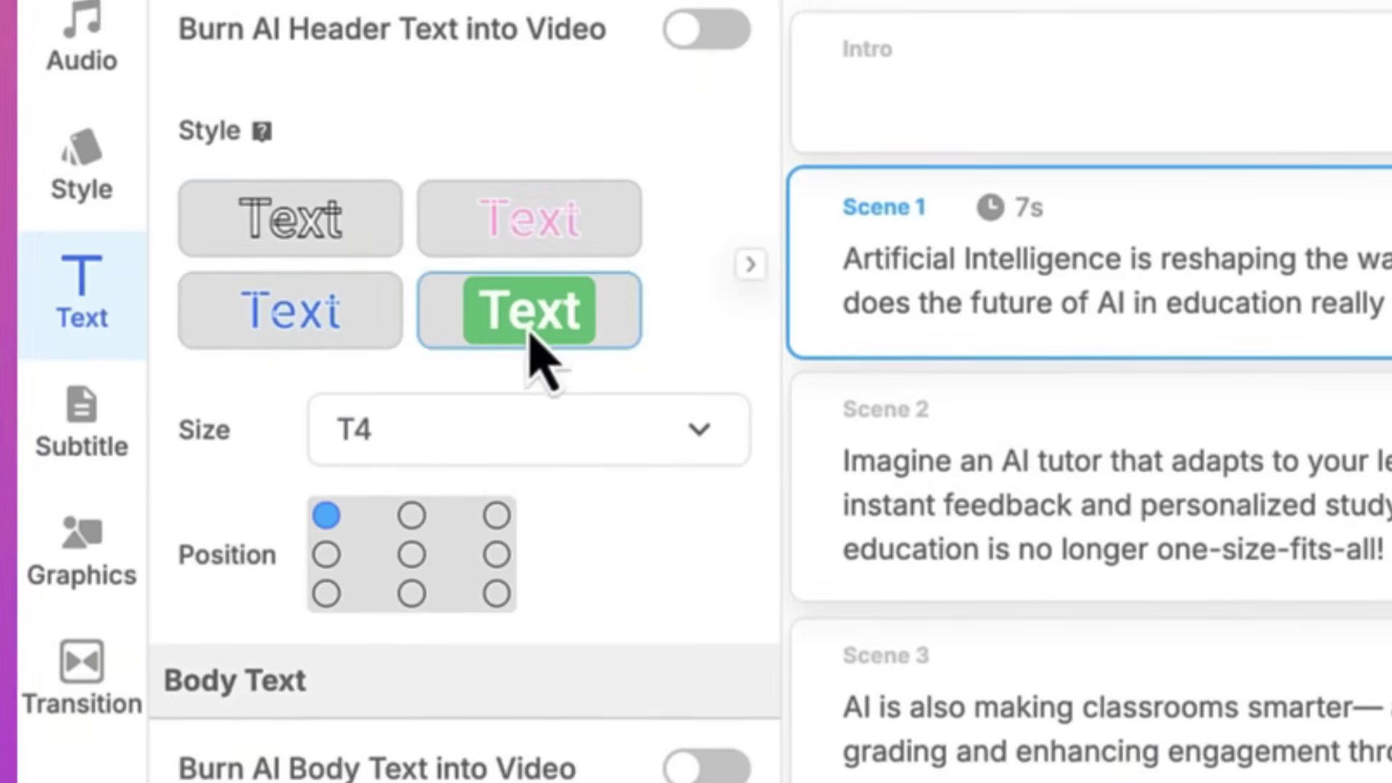
pyautogui.click(700, 445)
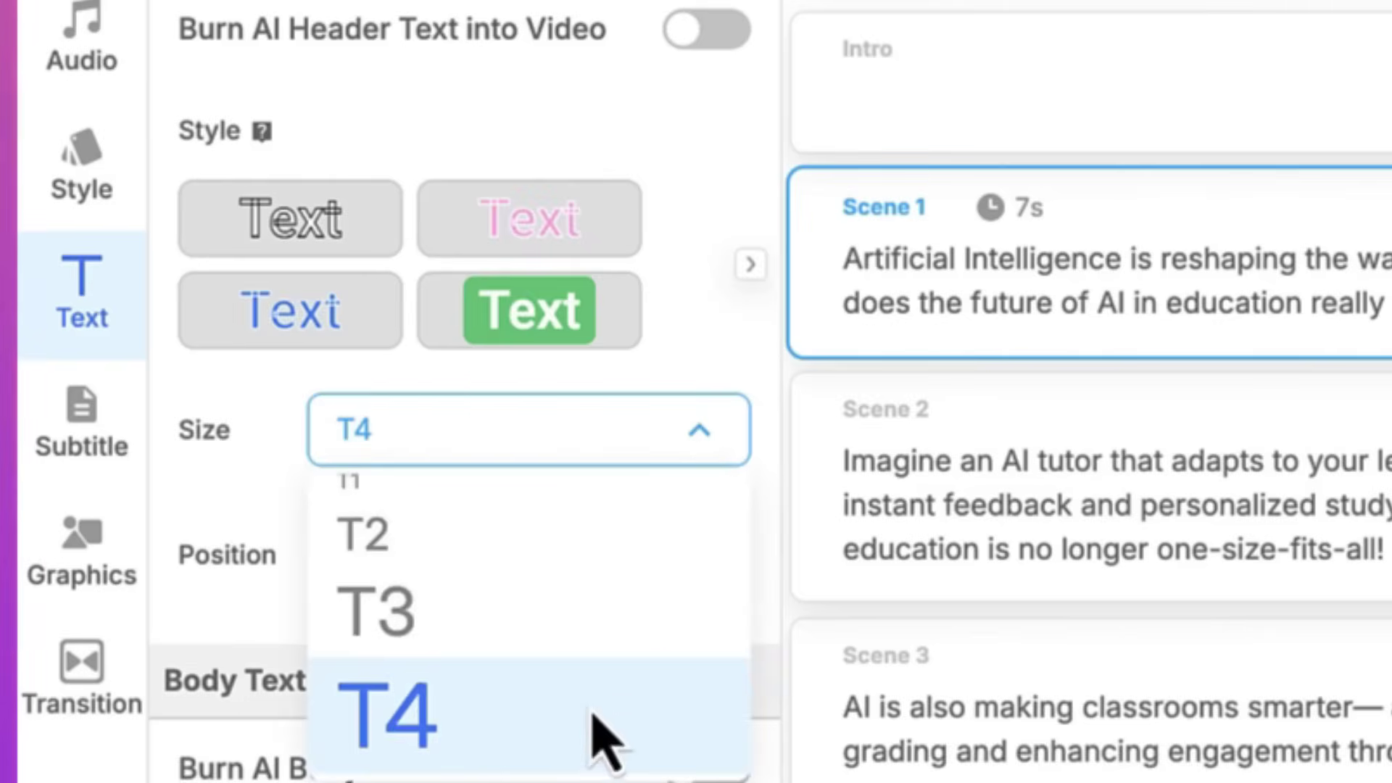
pyautogui.click(703, 434)
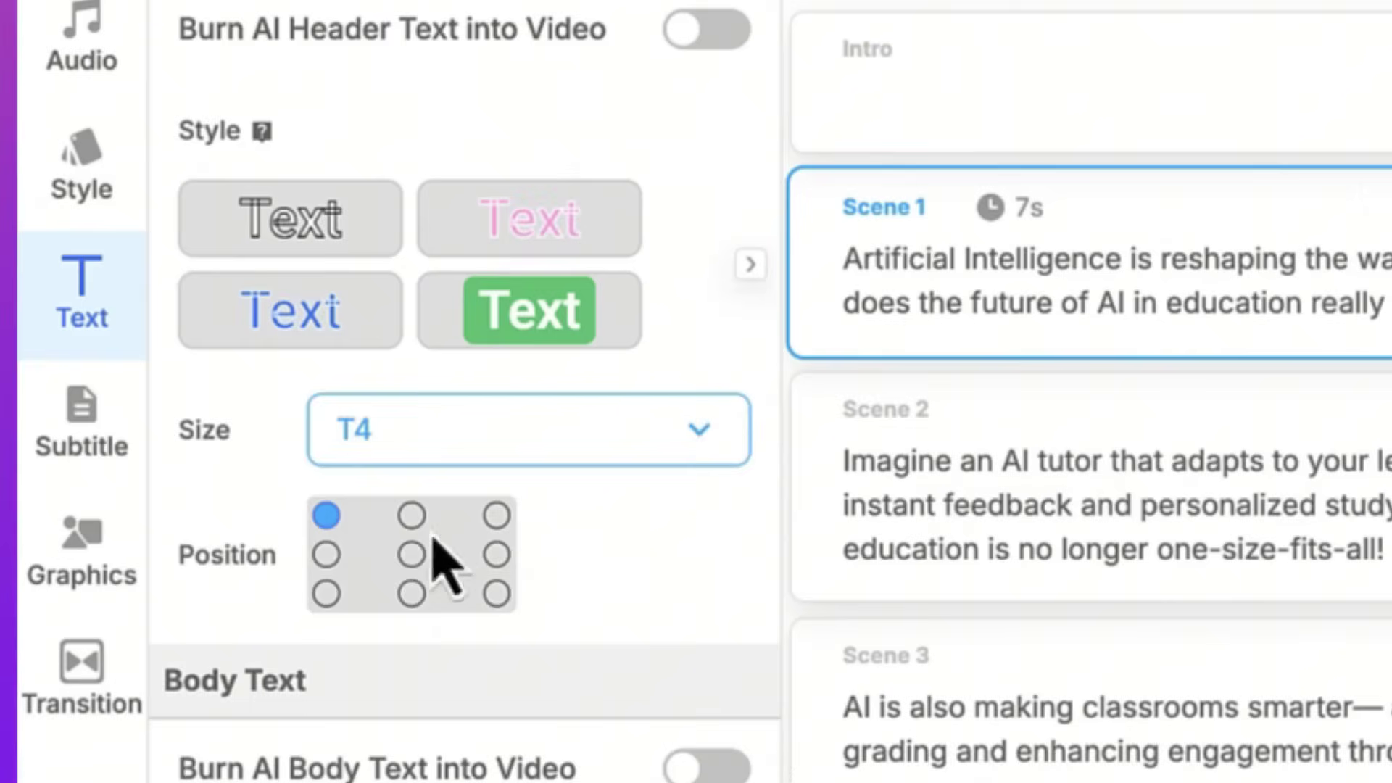
# Try several header positions and settle on the middle-centre position.
pyautogui.click(411, 555)
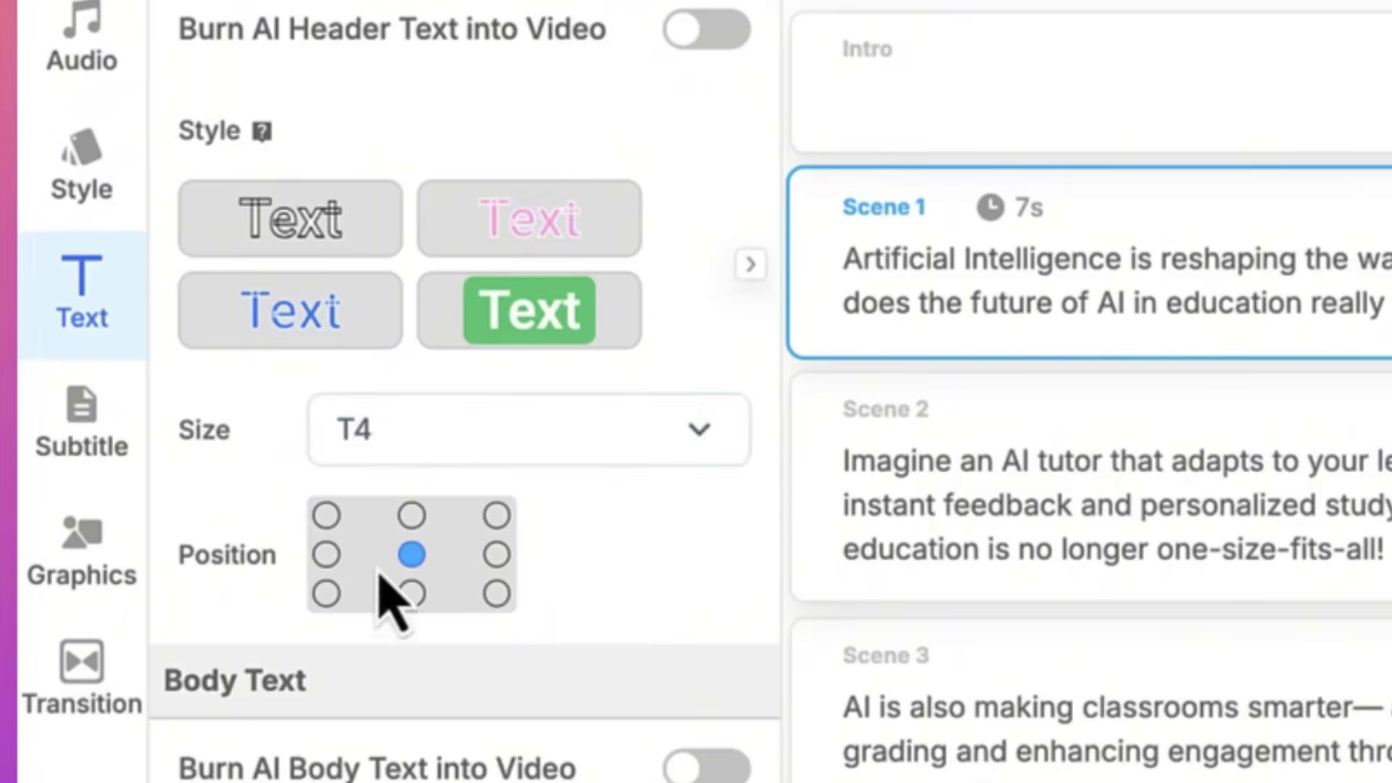
pyautogui.click(326, 554)
pyautogui.click(326, 515)
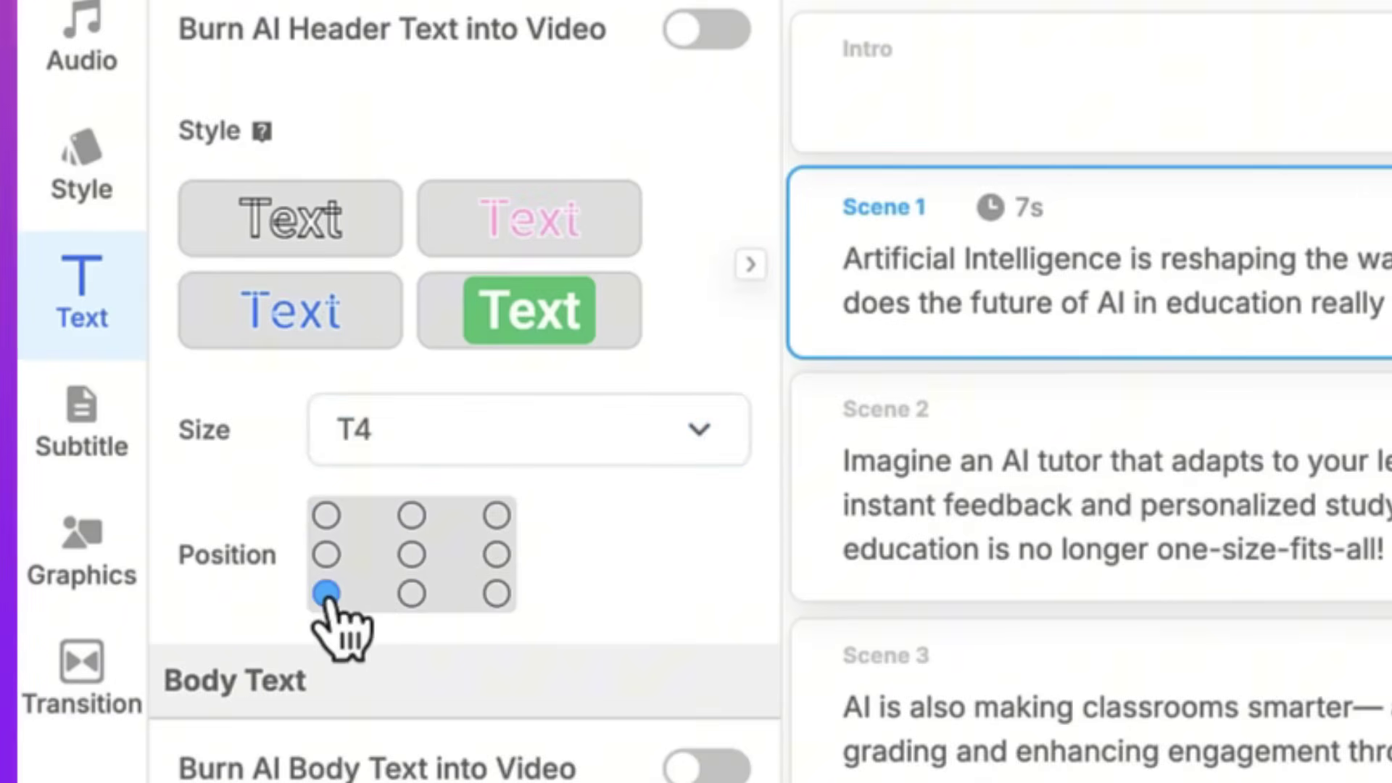
pyautogui.click(497, 555)
pyautogui.click(411, 555)
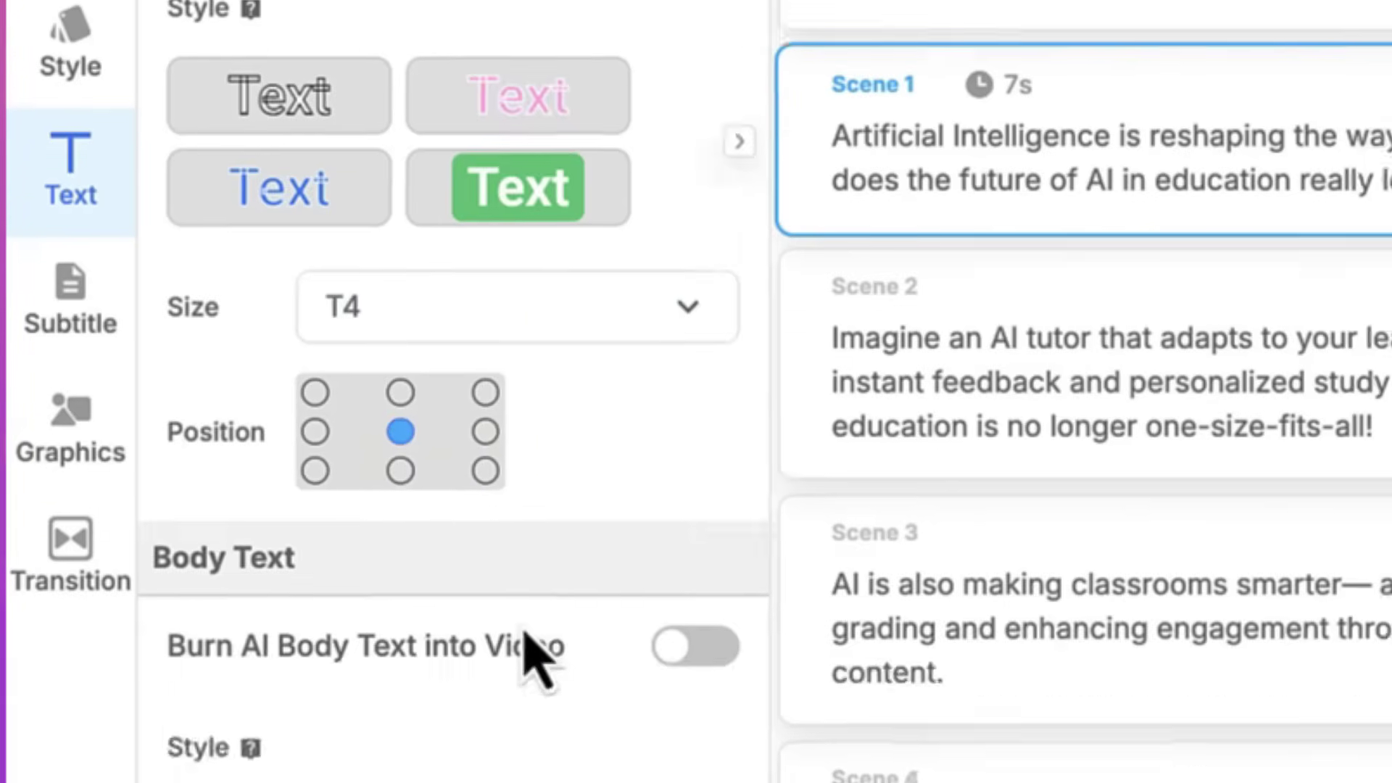
pyautogui.scroll(-3, 355, 255)
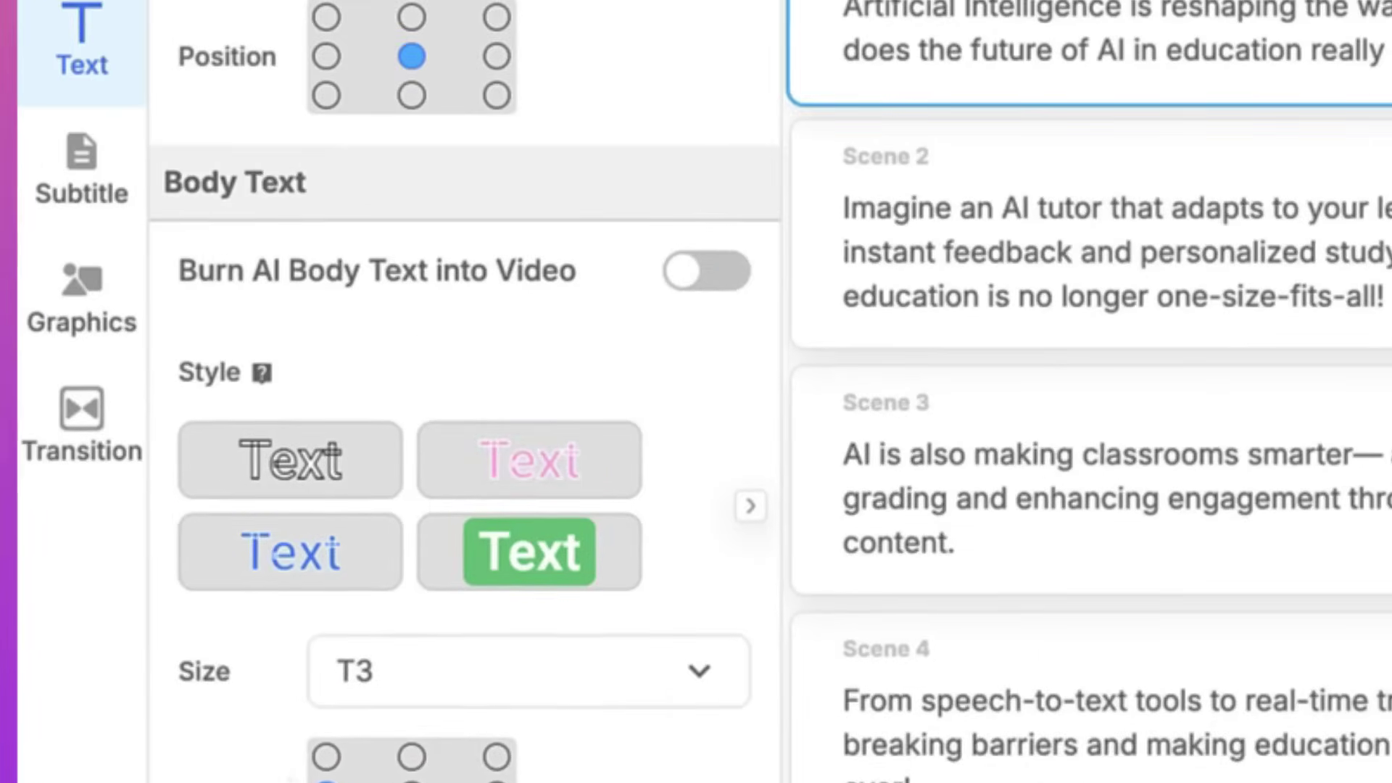
pyautogui.scroll(3, 428, 304)
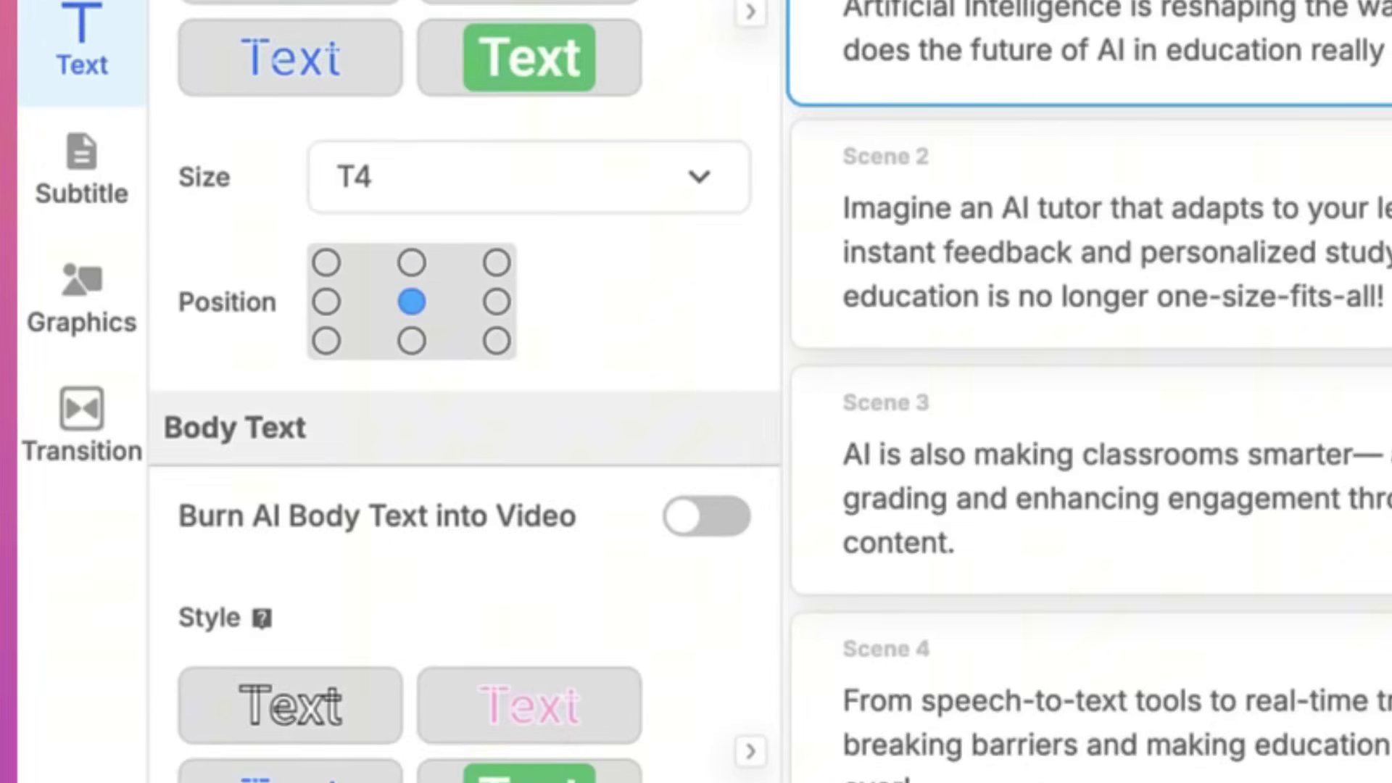
# Show the Subtitle panel with T2 bottom-centre subtitles and yellow keyword highlighting.
pyautogui.click(91, 199)
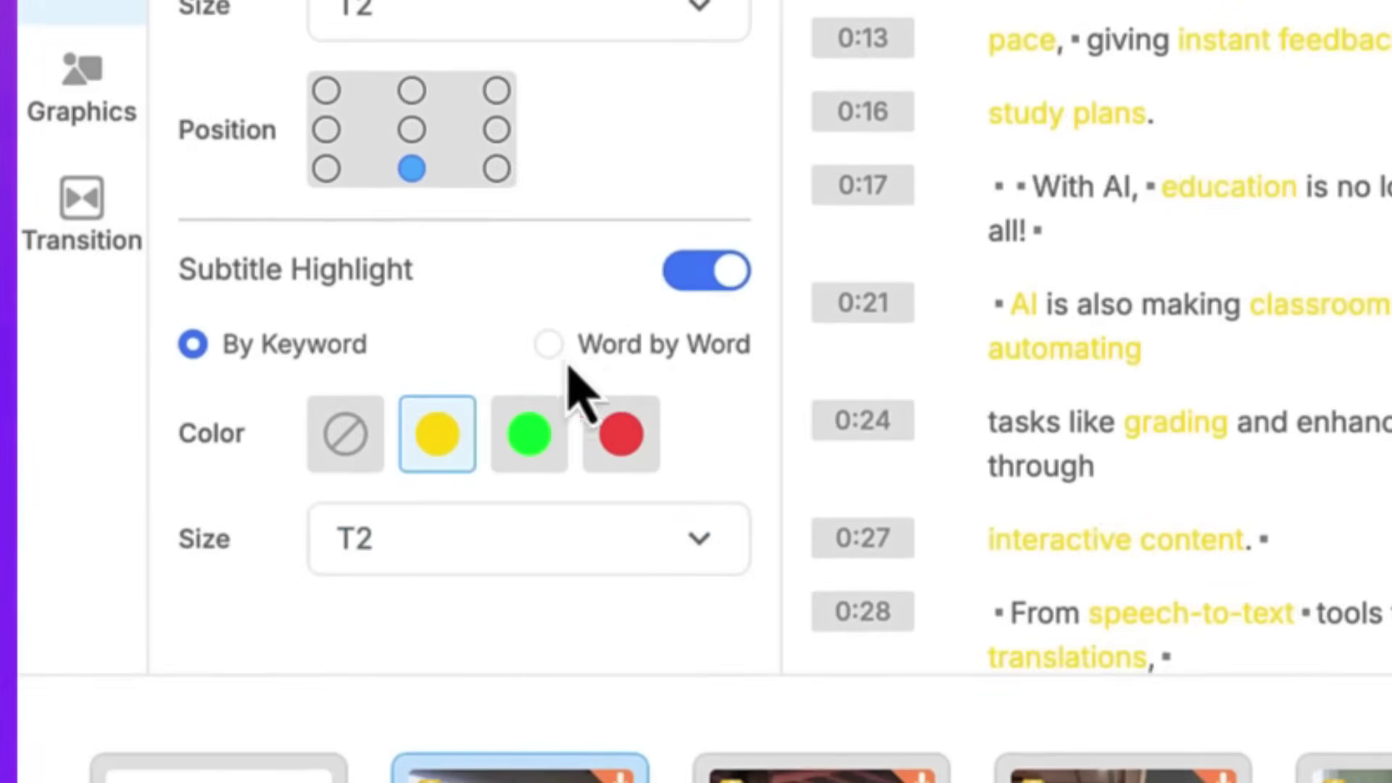
# Browse the Graphics library's Tenor stickers and 3D shapes.
pyautogui.click(92, 109)
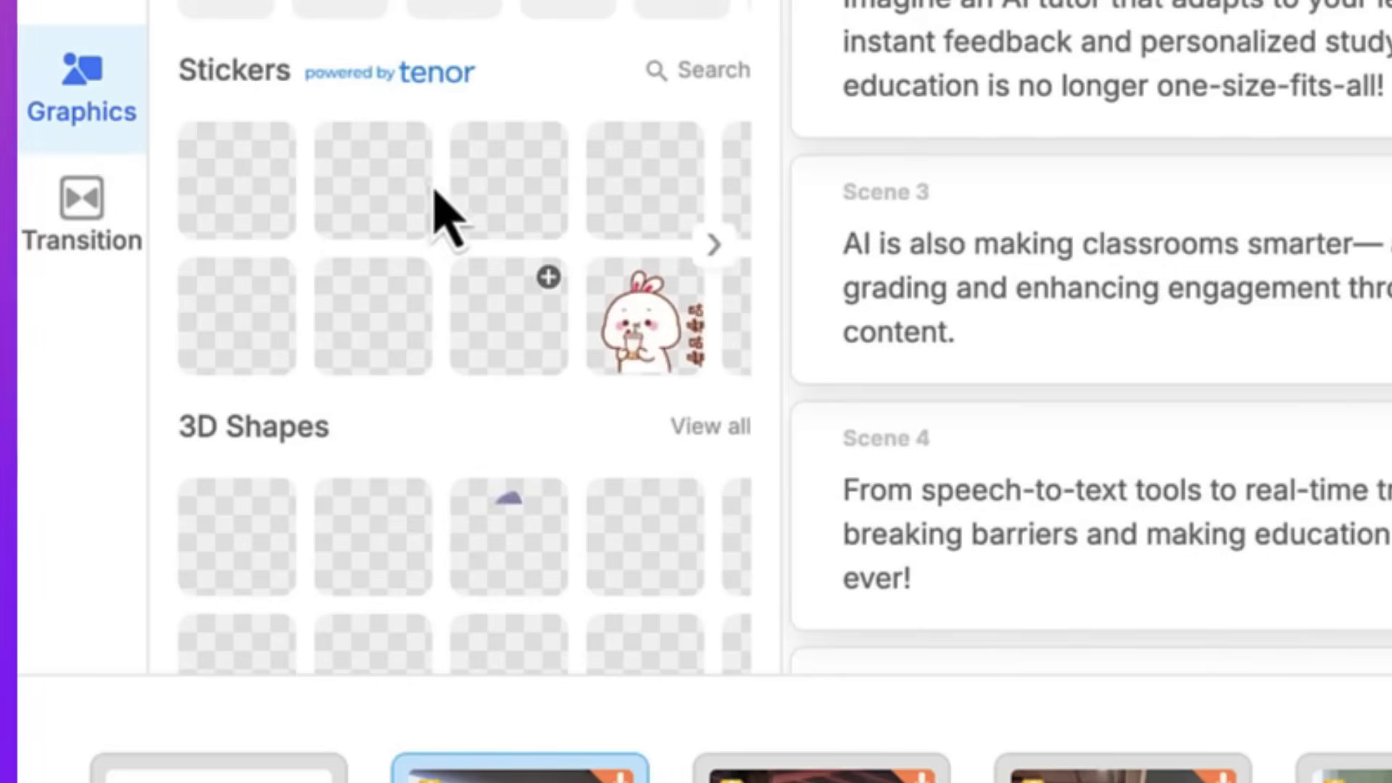
pyautogui.scroll(-1, 435, 210)
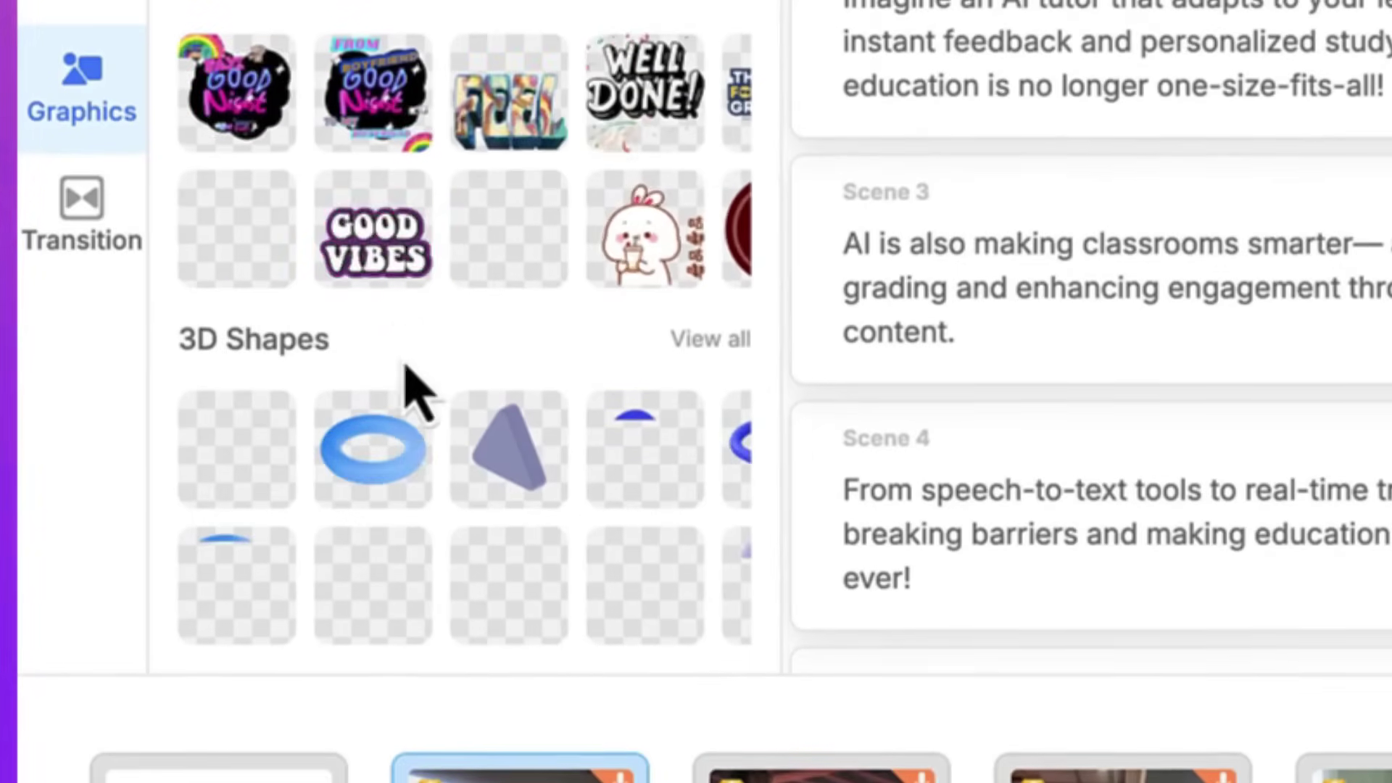
pyautogui.scroll(1, 424, 432)
pyautogui.scroll(-2, 424, 435)
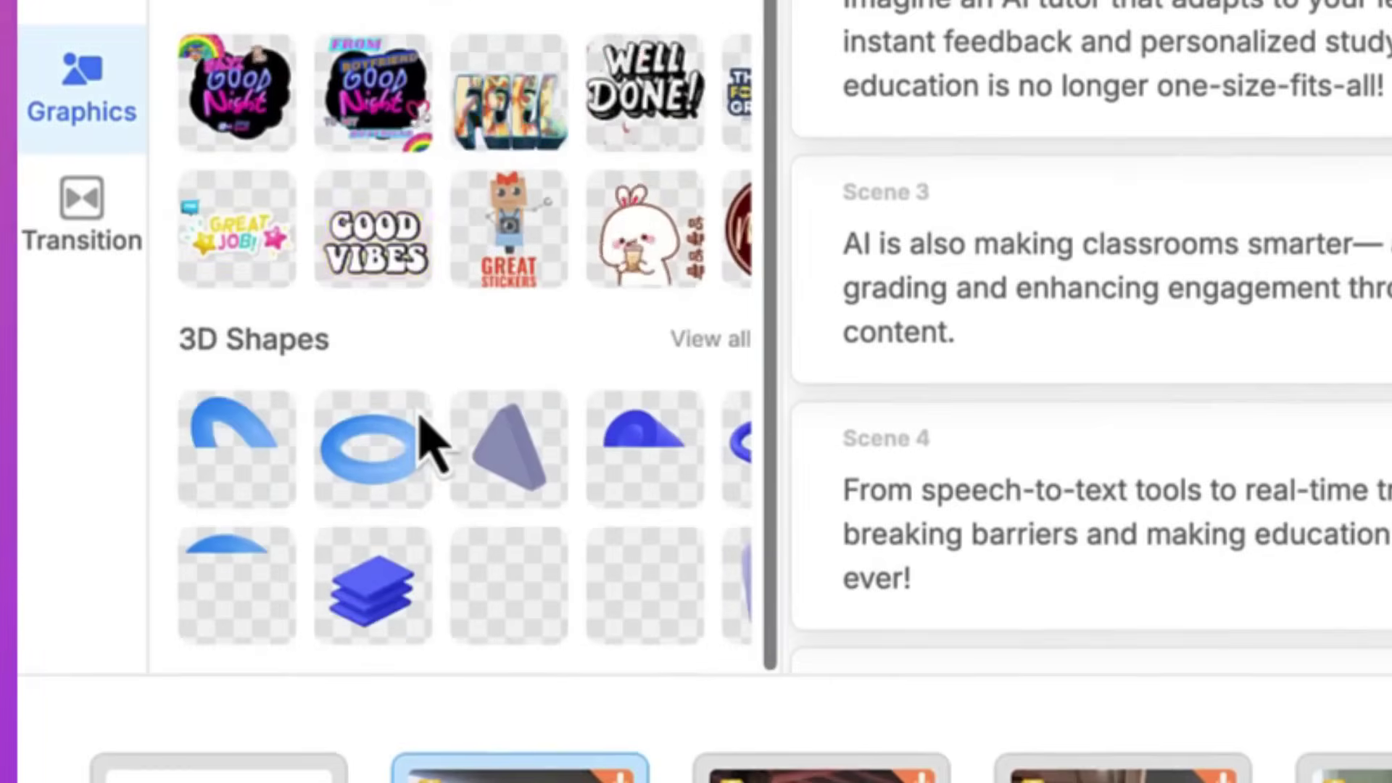
pyautogui.scroll(2, 426, 439)
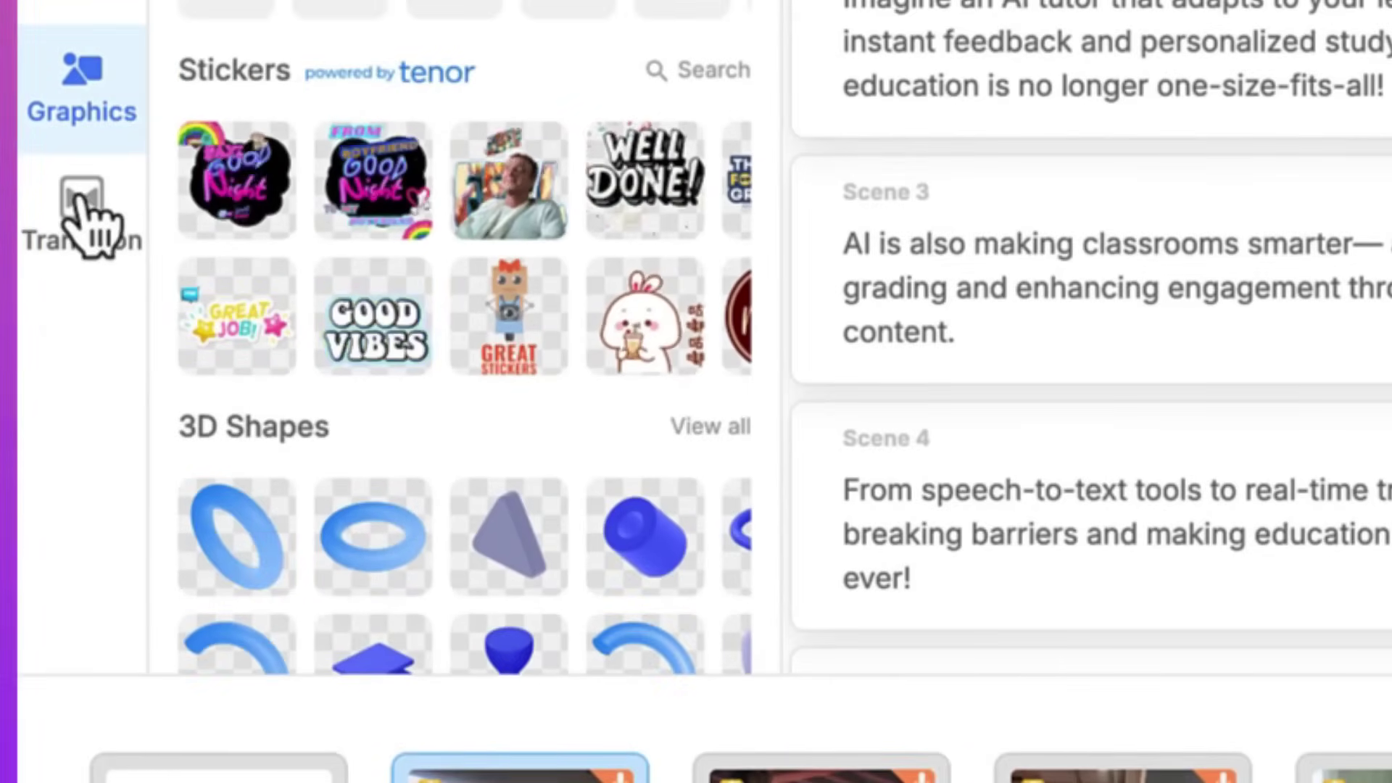
# Drag the Wipe right transition onto the timeline and apply it between all clips.
pyautogui.click(80, 200)
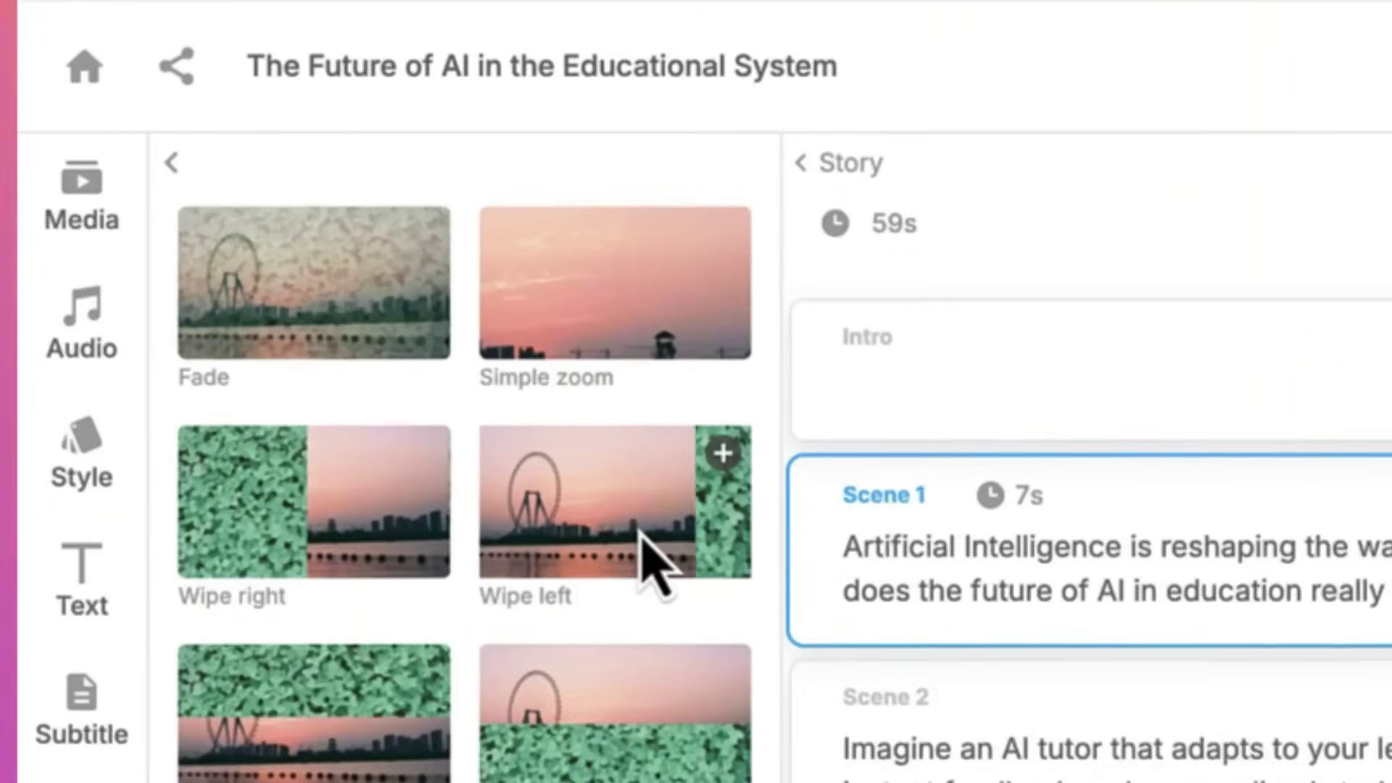
pyautogui.moveTo(305, 553); pyautogui.dragTo(683, 768)
pyautogui.moveTo(471, 156); pyautogui.dragTo(748, 693)
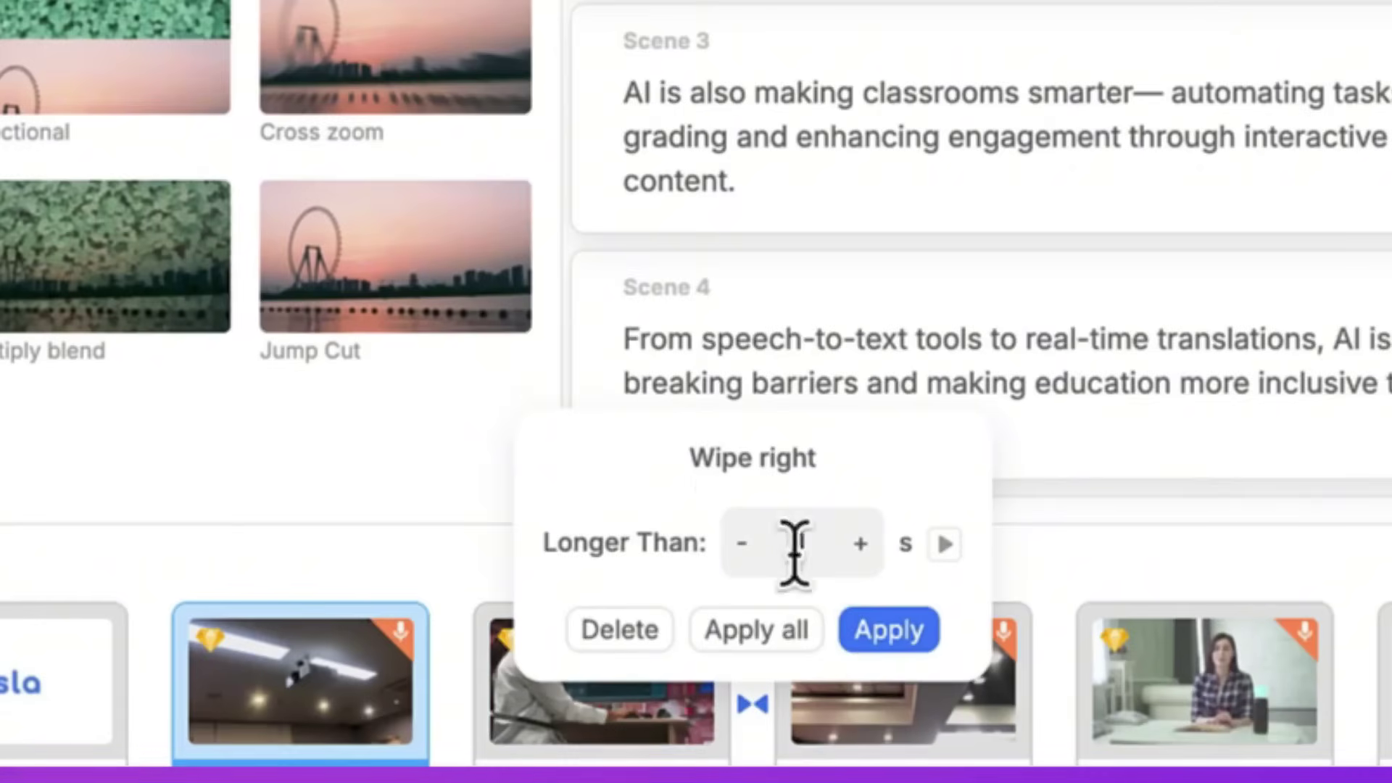
pyautogui.click(754, 640)
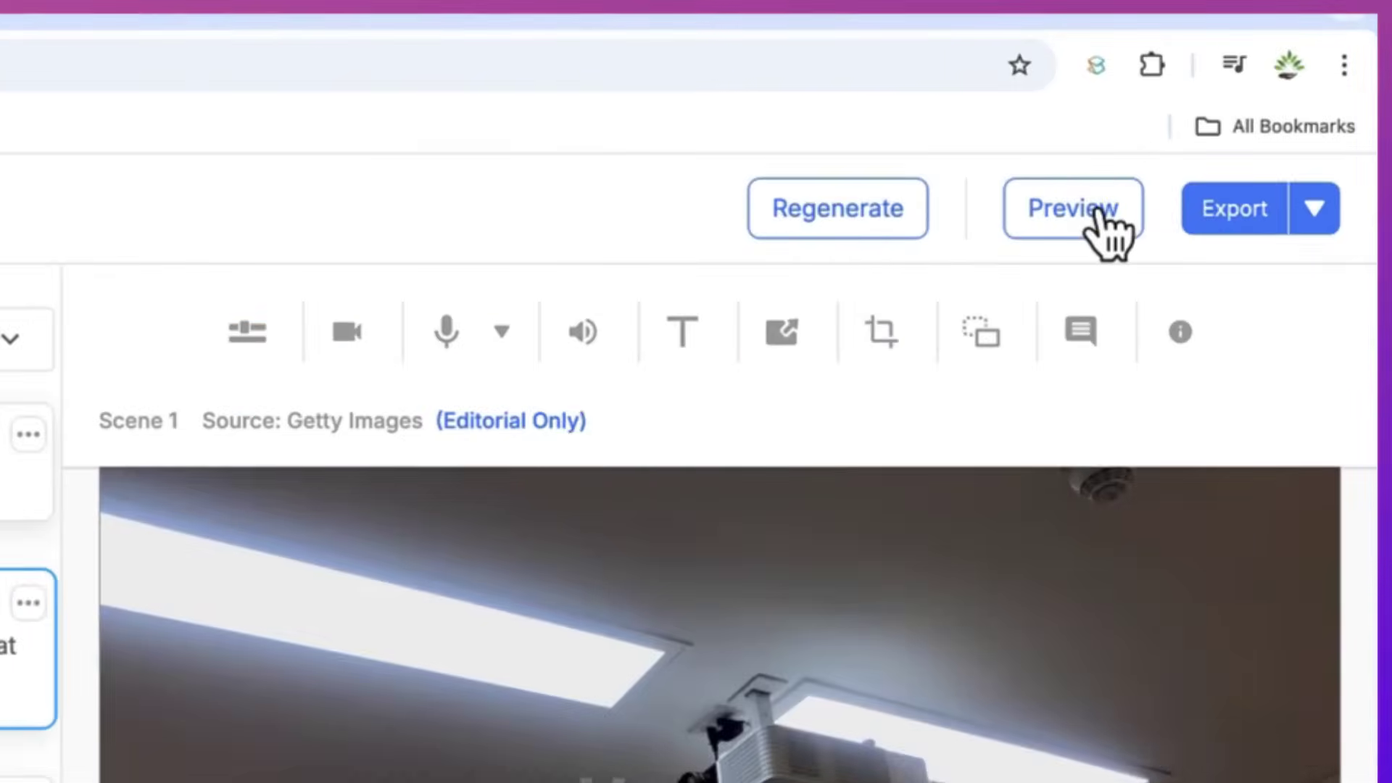
# Export the video at 1080p resolution.
pyautogui.click(1314, 210)
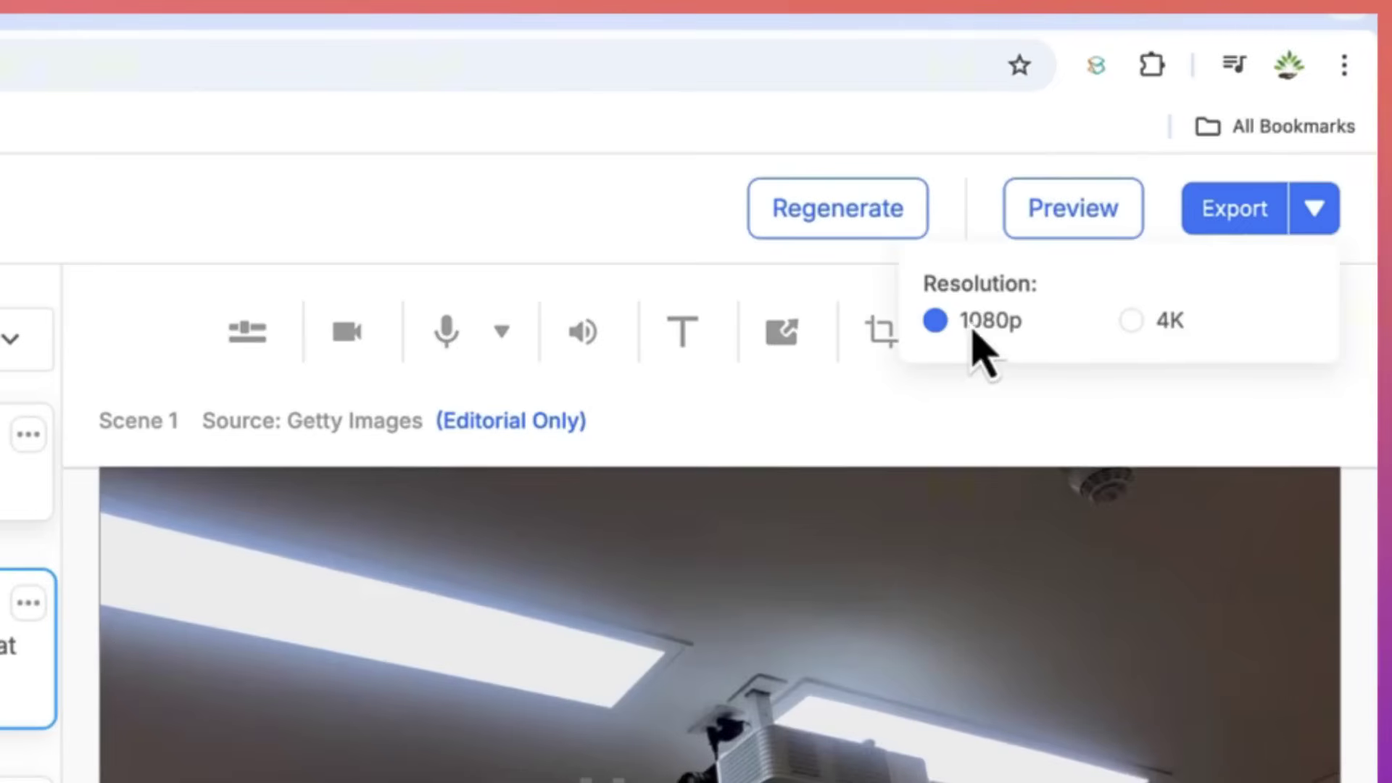
pyautogui.click(1219, 230)
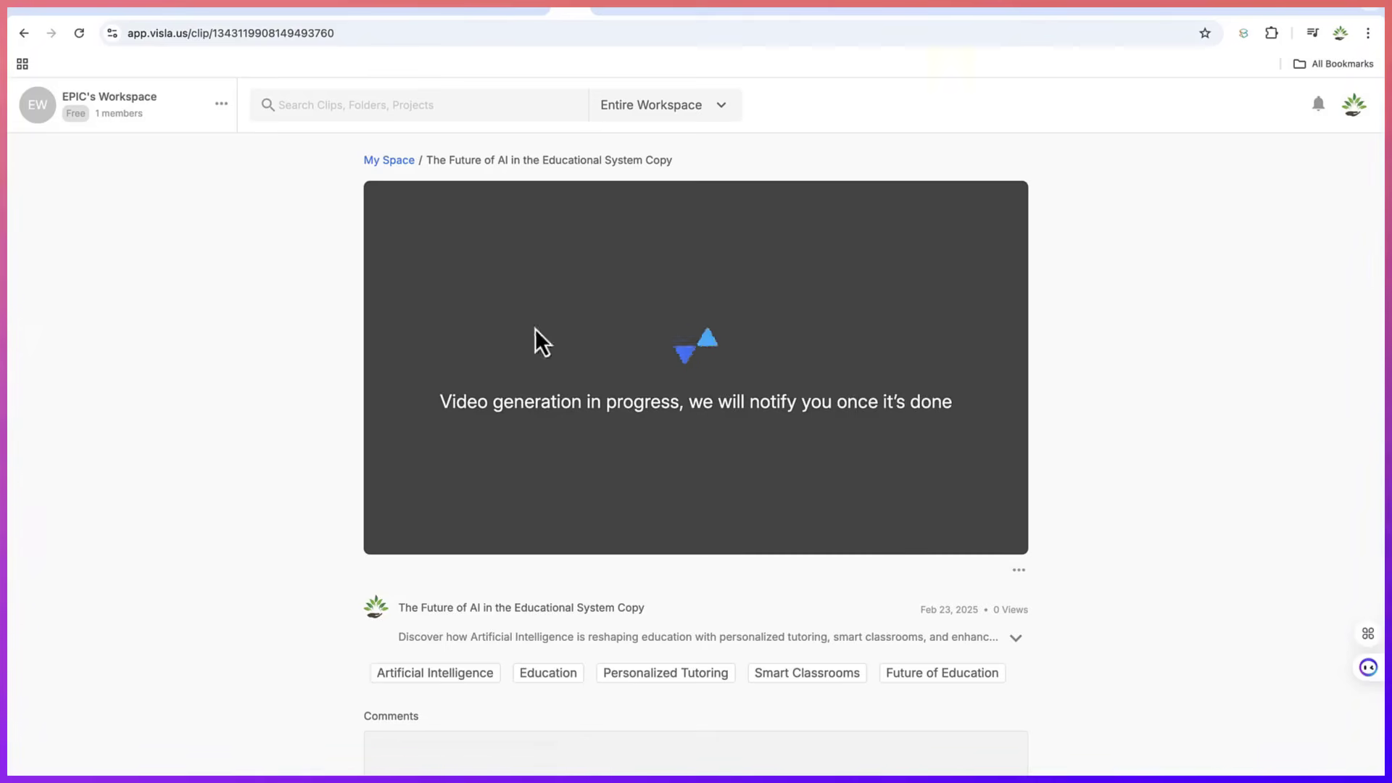